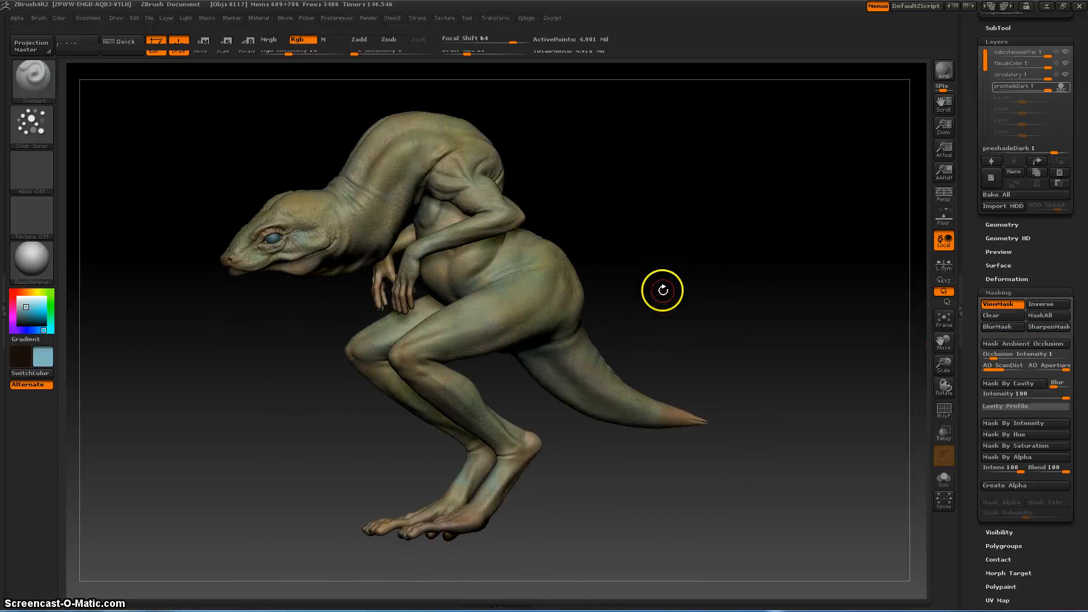
# Step: Toggle the creature's existing mask between inverted and normal, then clear it from the whole model
pyautogui.press('ctrl')
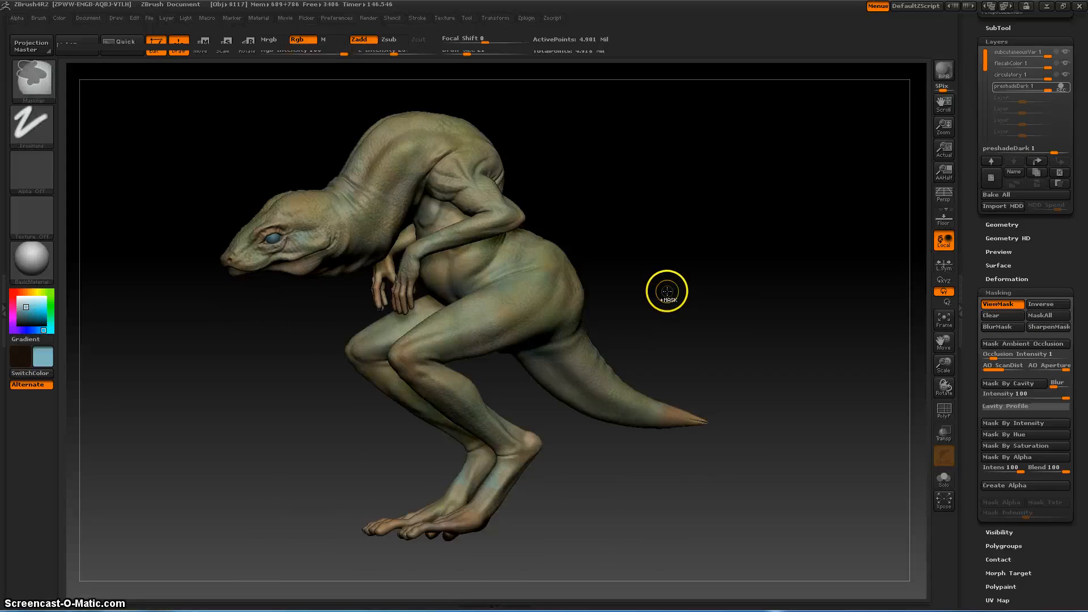
pyautogui.keyDown('ctrl'); pyautogui.click(666, 292); pyautogui.keyUp('ctrl')
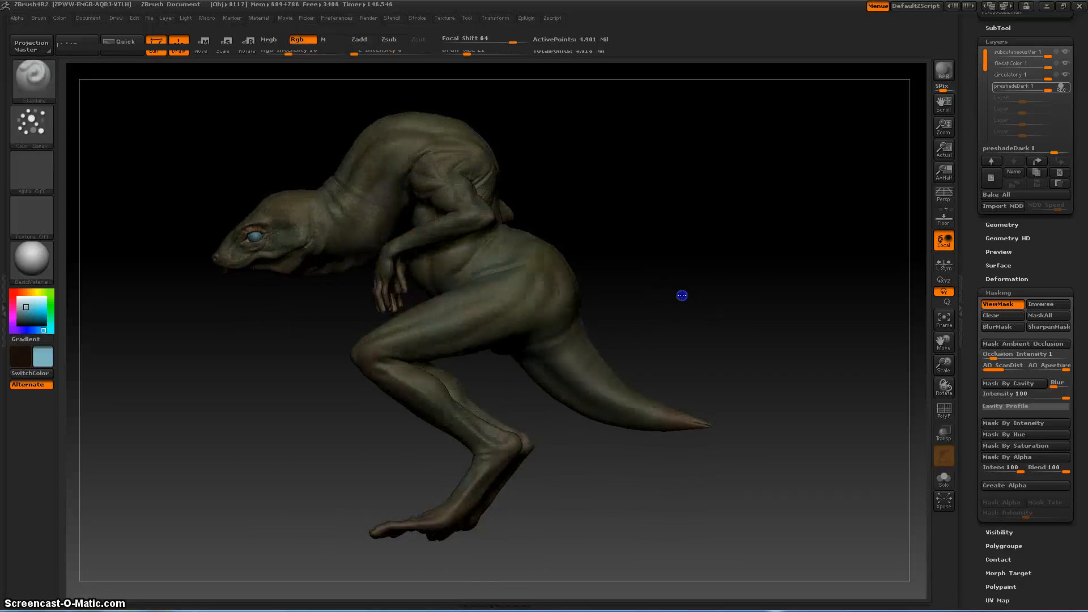
pyautogui.moveTo(681, 295)
pyautogui.mouseDown()
pyautogui.moveTo(638, 309)
pyautogui.moveTo(690, 301)
pyautogui.mouseUp()
pyautogui.keyDown('ctrl'); pyautogui.click(682, 298); pyautogui.keyUp('ctrl')
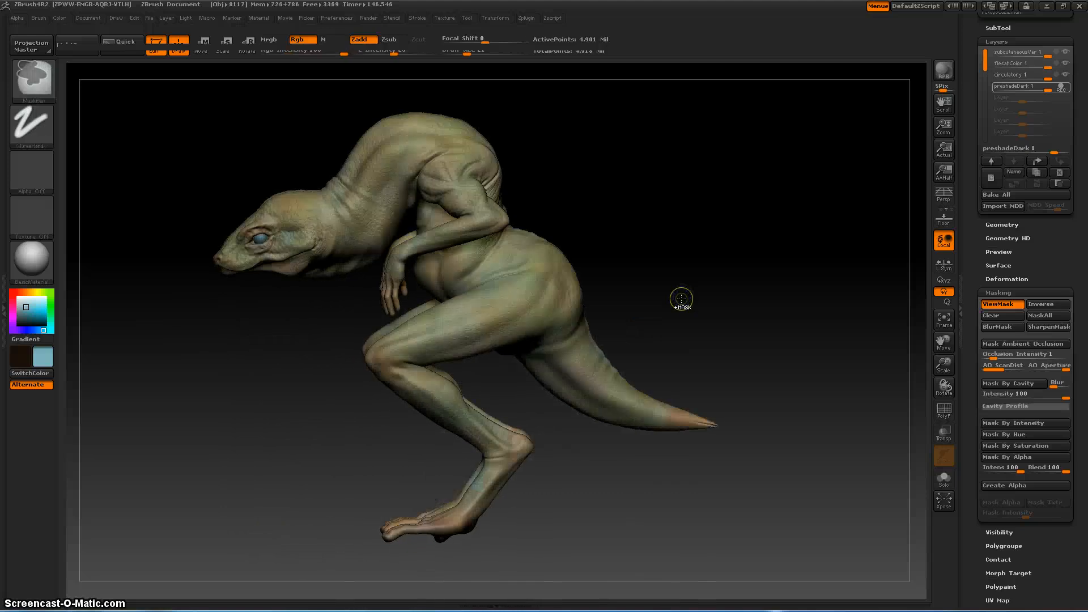
pyautogui.keyDown('ctrl'); pyautogui.moveTo(661, 213); pyautogui.dragTo(746, 320); pyautogui.keyUp('ctrl')
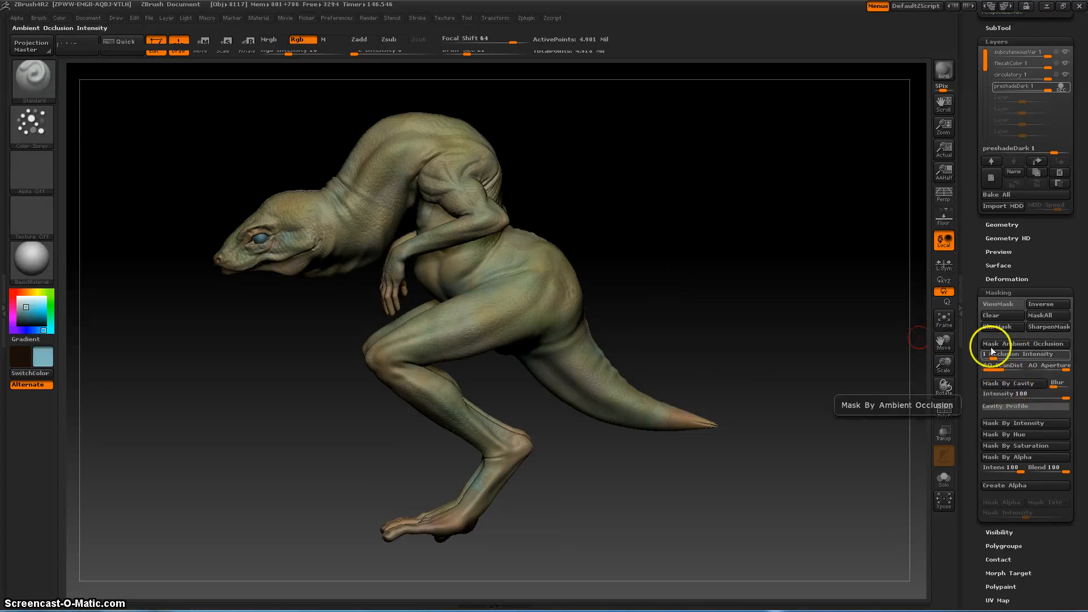
# Step: Set Occlusion Intensity to 10 and generate an ambient occlusion mask on the creature, waiting for the calculation to complete
pyautogui.moveTo(991, 353); pyautogui.dragTo(1010, 358)
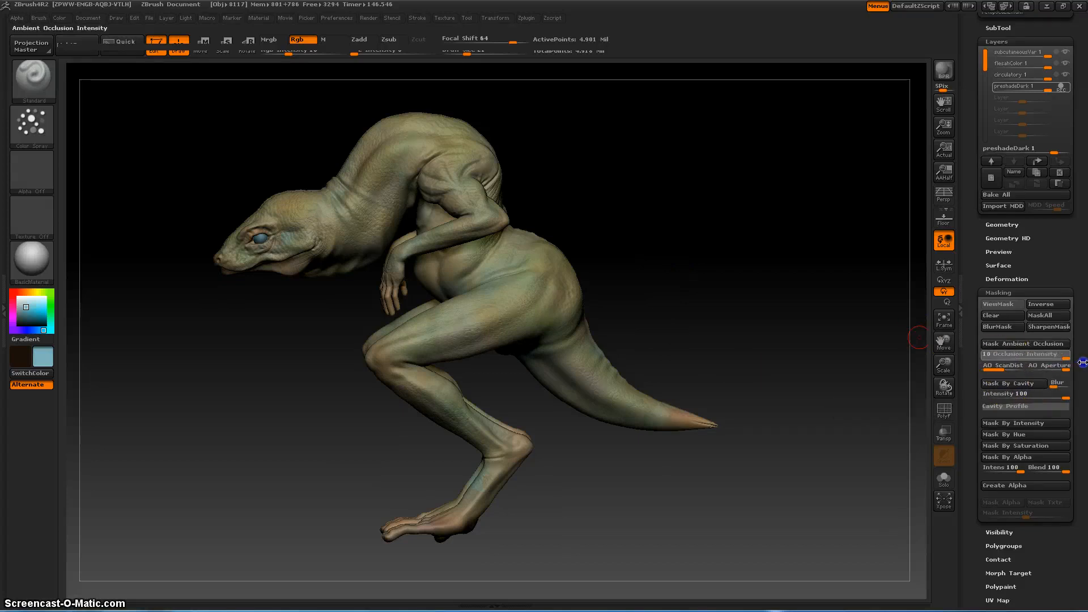
pyautogui.click(1005, 343)
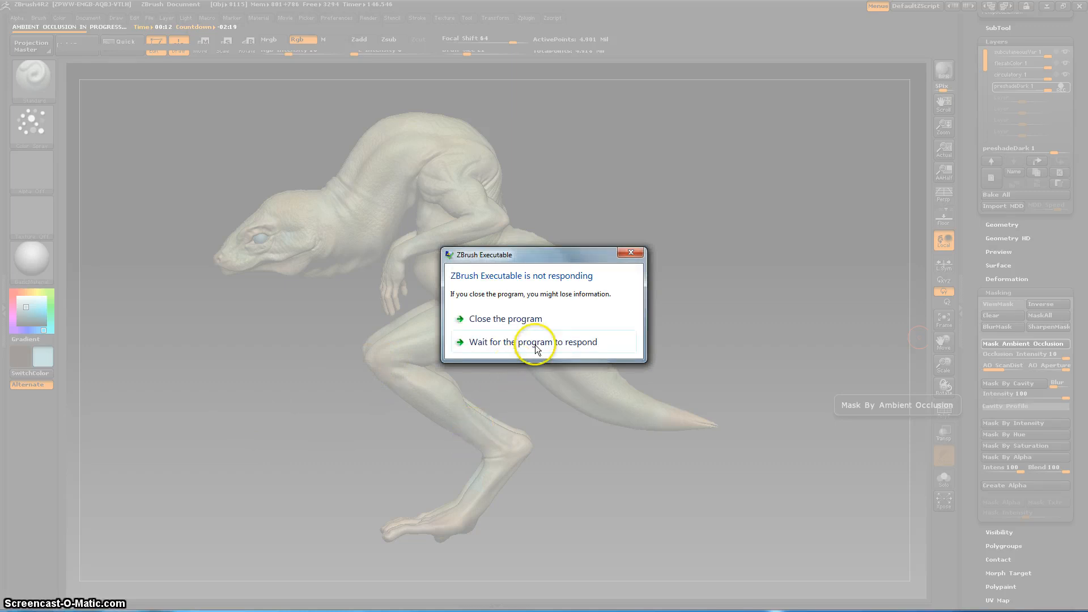
pyautogui.click(535, 343)
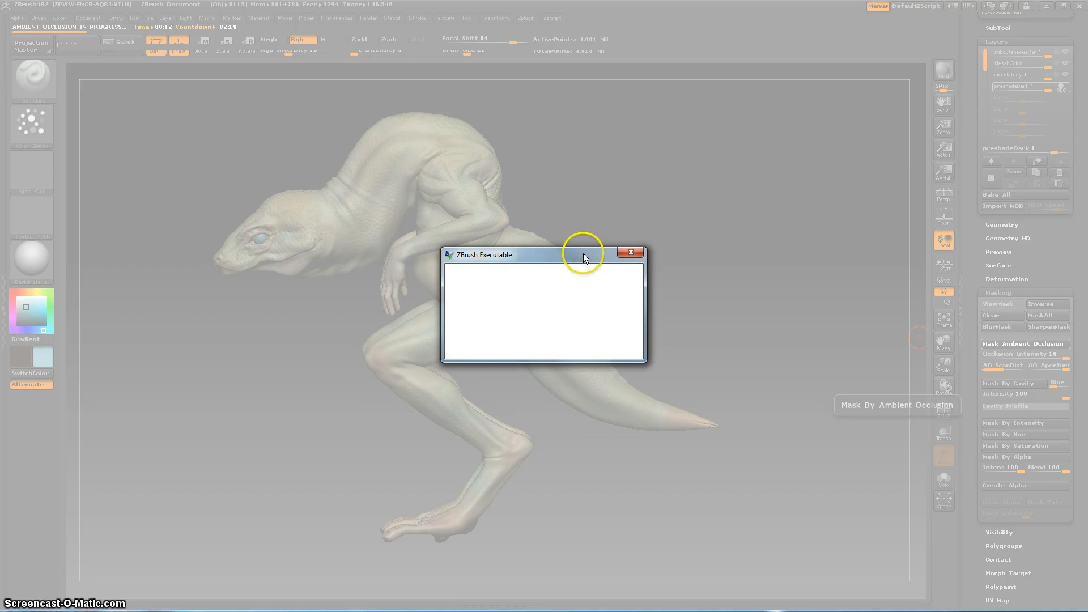
pyautogui.moveTo(586, 254); pyautogui.dragTo(657, 203)
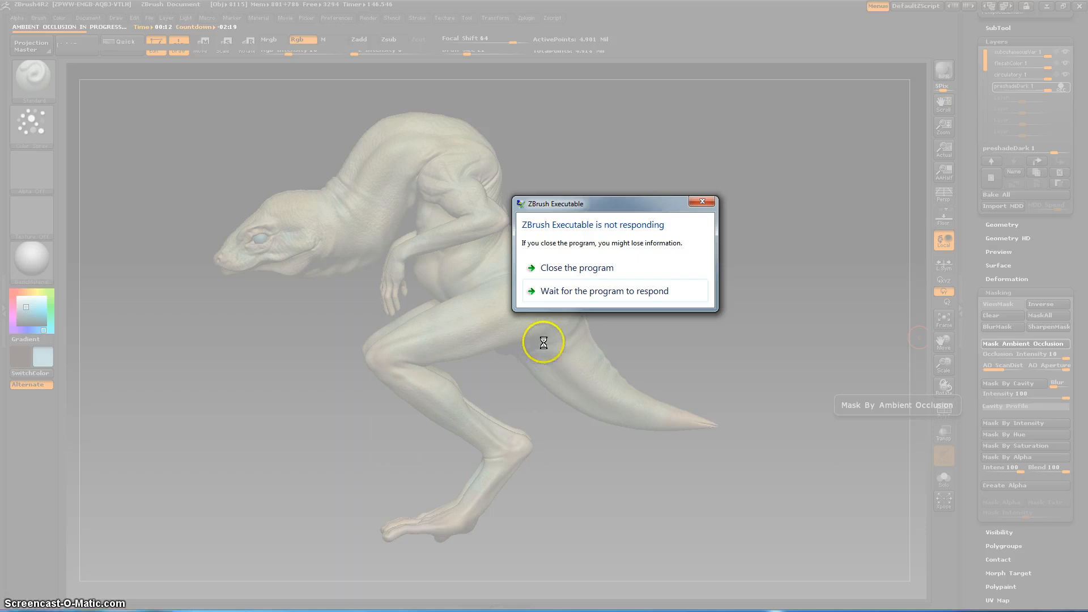
pyautogui.click(549, 291)
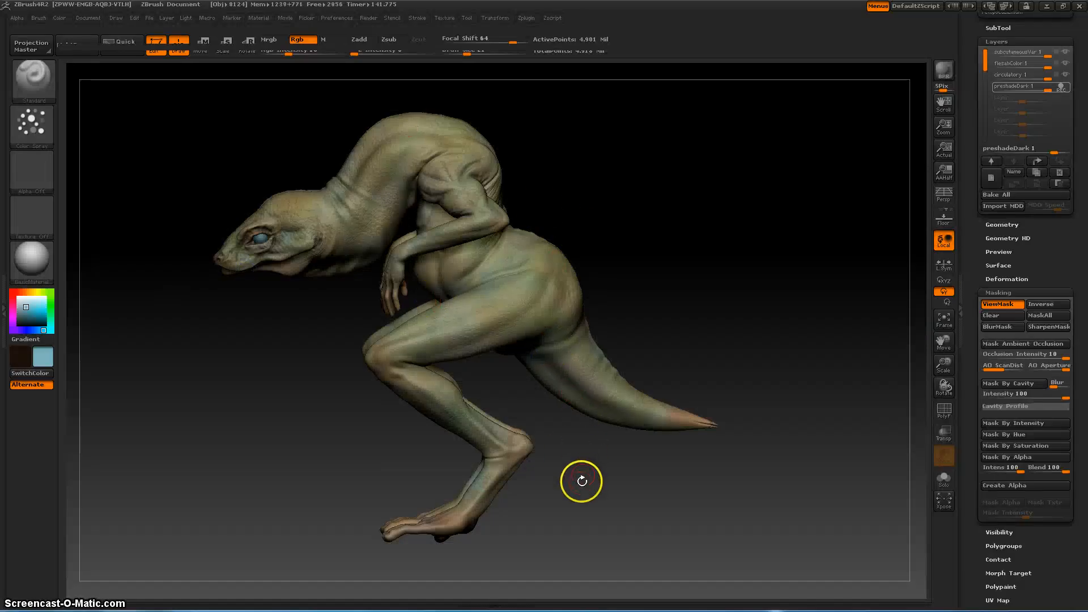
# Step: Invert the ambient occlusion mask so that only the occluded creases stay unmasked, checking it around the creature's body
pyautogui.moveTo(597, 492)
pyautogui.mouseDown()
pyautogui.moveTo(598, 402)
pyautogui.moveTo(599, 479)
pyautogui.moveTo(589, 466)
pyautogui.moveTo(612, 482)
pyautogui.mouseUp()
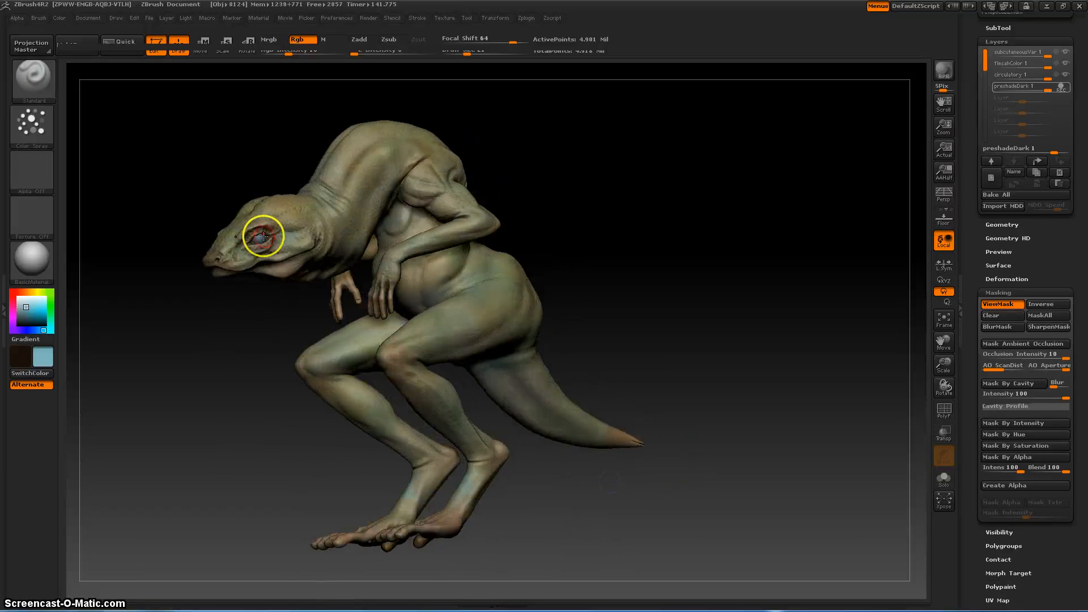
pyautogui.moveTo(601, 259); pyautogui.dragTo(641, 260)
pyautogui.press('ctrl')
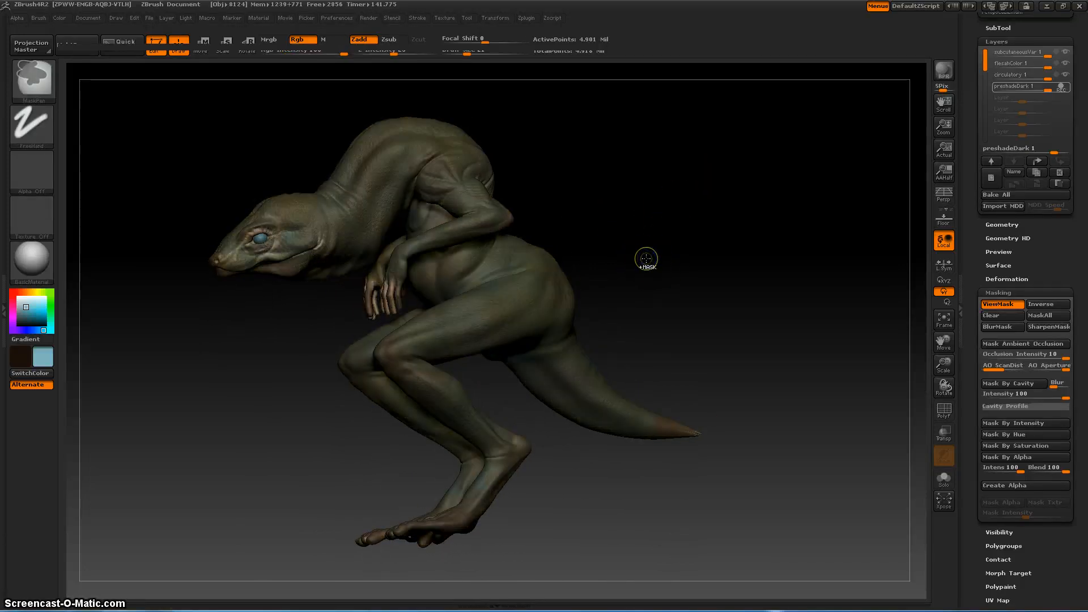
pyautogui.moveTo(646, 284); pyautogui.dragTo(653, 271)
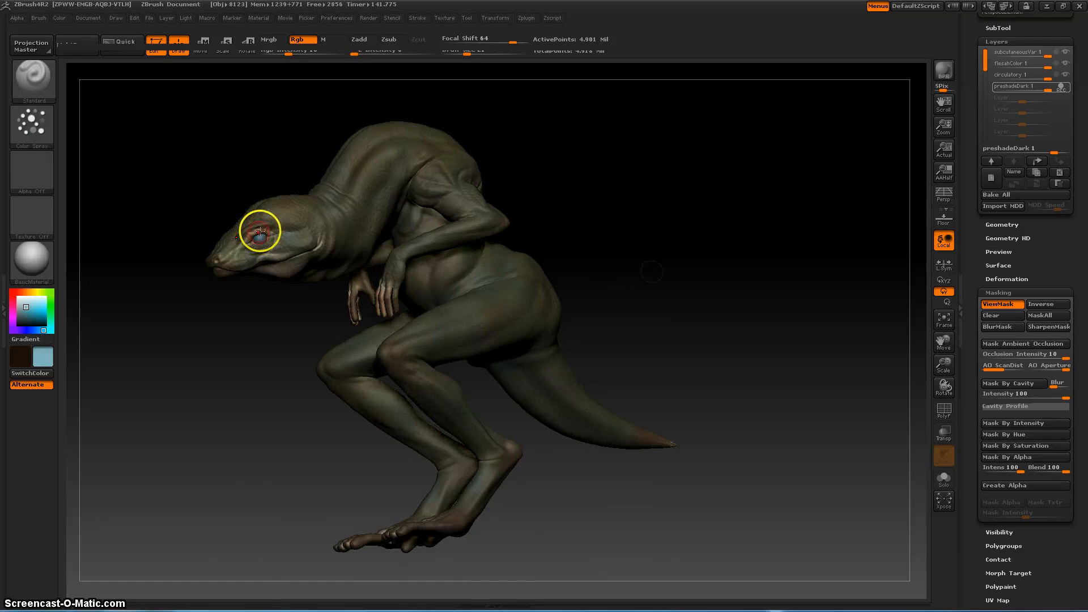
pyautogui.moveTo(602, 229); pyautogui.dragTo(656, 240)
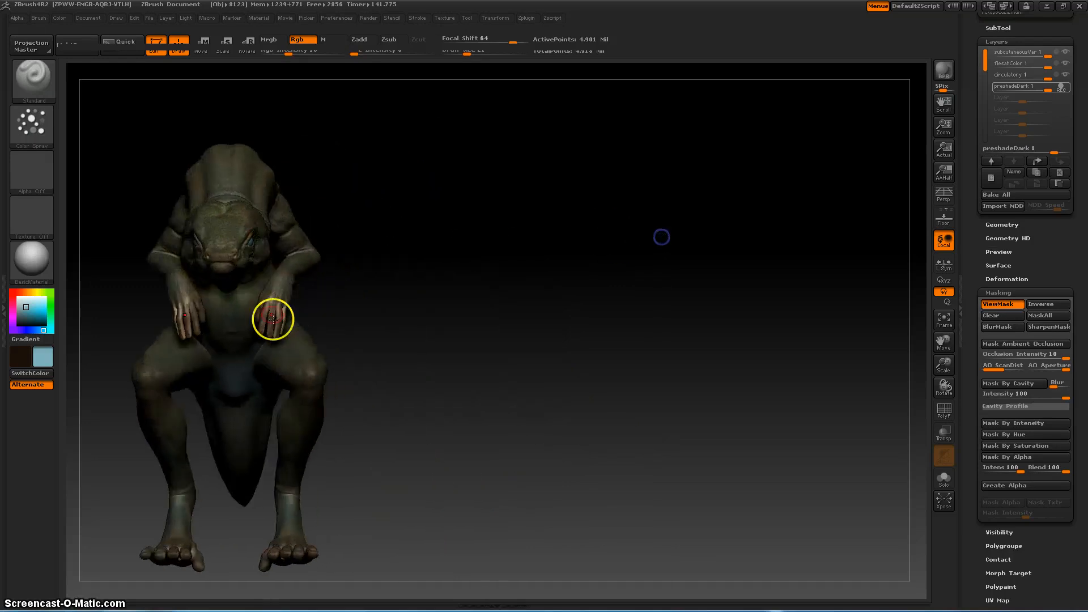
# Step: Compare the creature's colours without the mask and with the mask restored, viewing the body from several angles
pyautogui.moveTo(458, 316)
pyautogui.mouseDown()
pyautogui.moveTo(487, 337)
pyautogui.moveTo(510, 338)
pyautogui.moveTo(611, 244)
pyautogui.mouseUp()
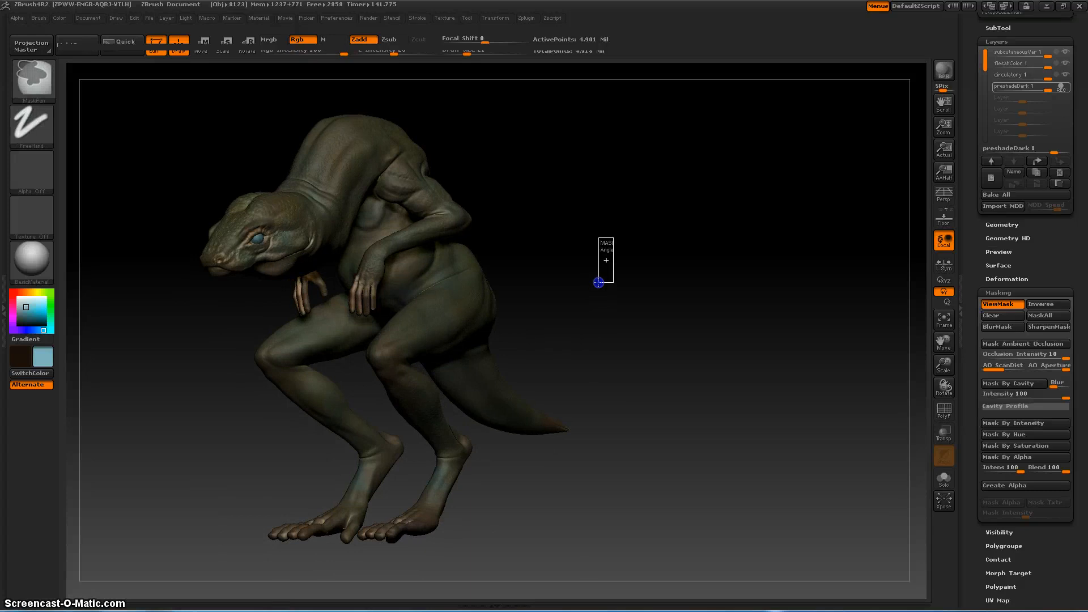
pyautogui.hotkey('ctrl', 'h')
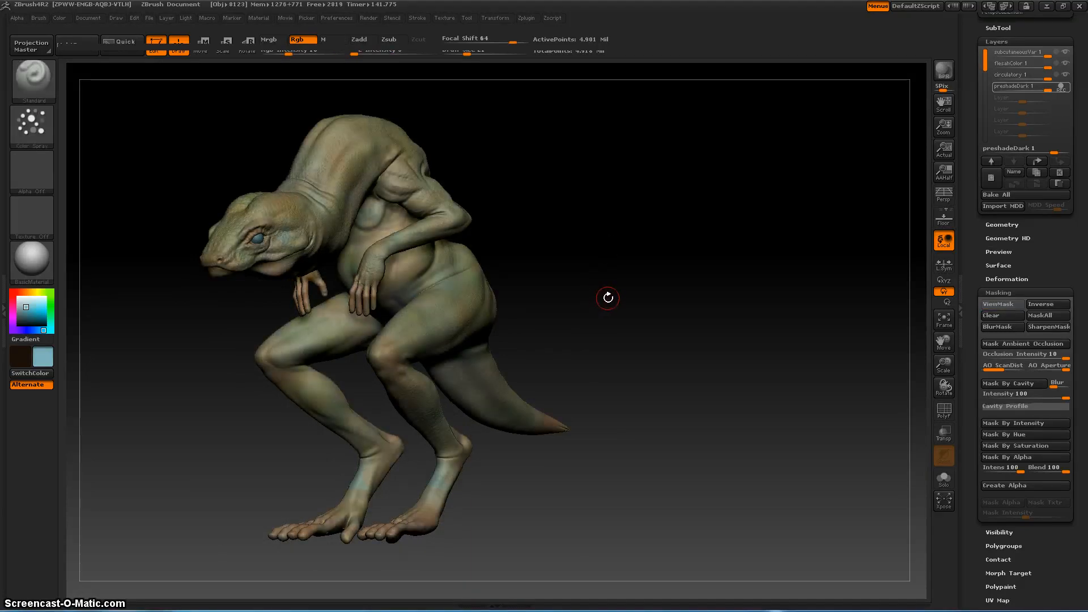
pyautogui.press('ctrl')
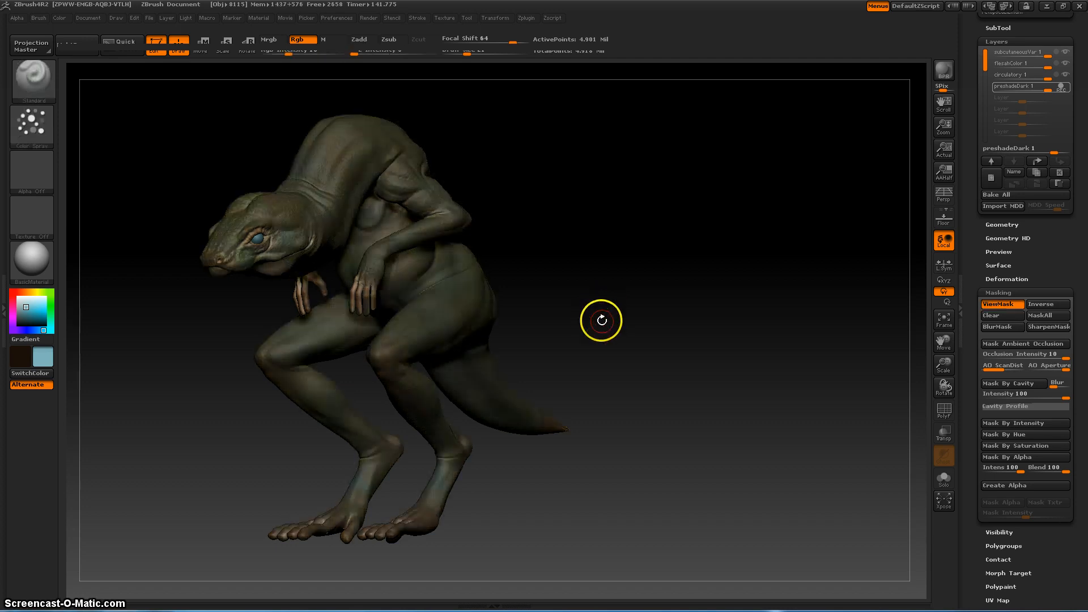
pyautogui.moveTo(600, 318); pyautogui.dragTo(590, 318)
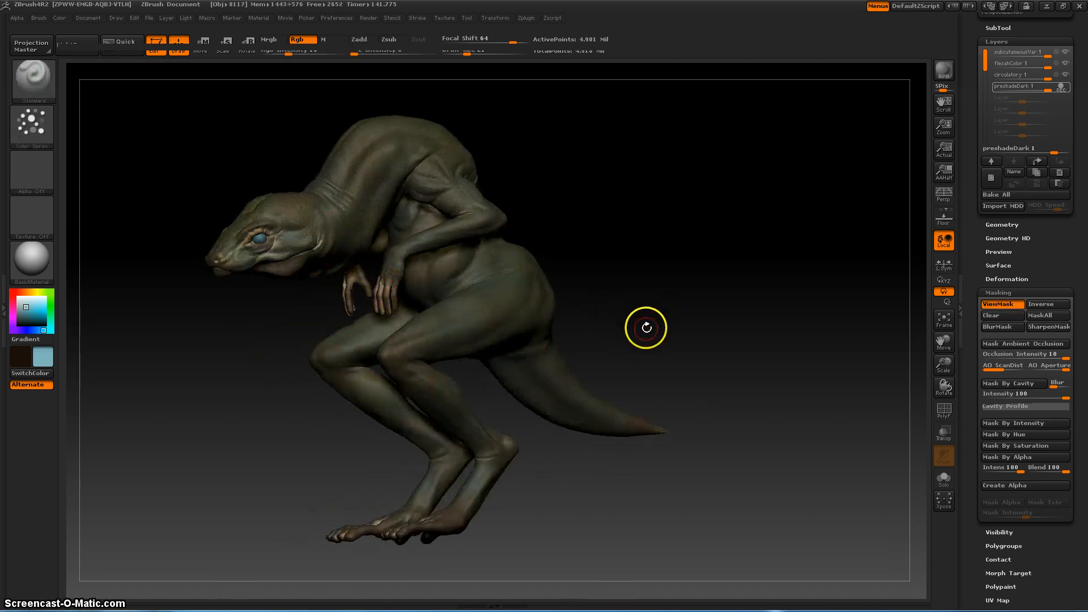
pyautogui.moveTo(643, 332)
pyautogui.mouseDown()
pyautogui.moveTo(648, 325)
pyautogui.moveTo(624, 318)
pyautogui.moveTo(633, 328)
pyautogui.mouseUp()
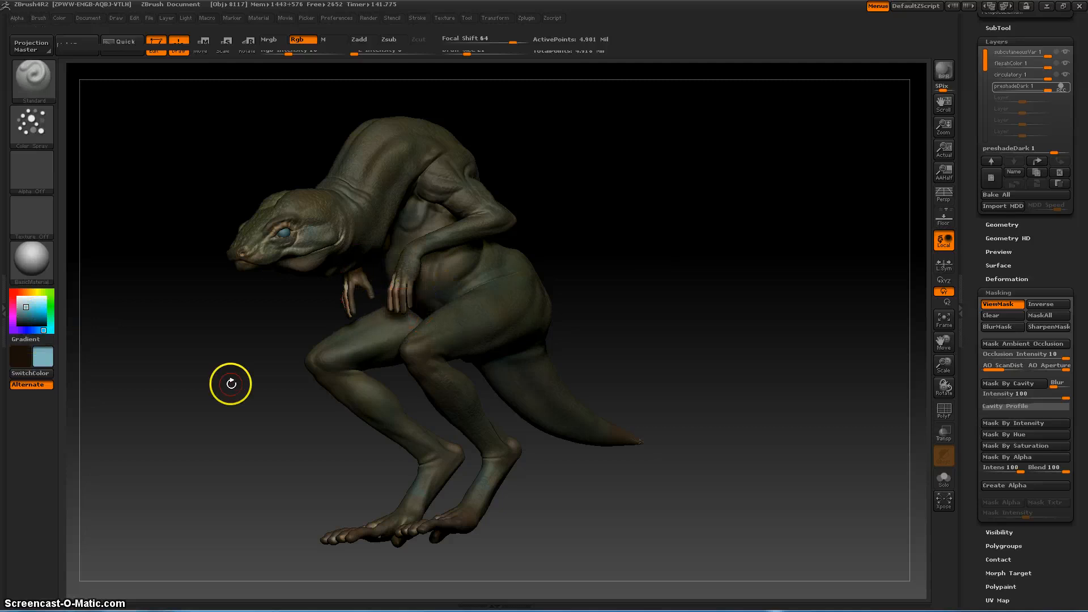
# Step: Choose a very dark reddish brown as the main colour, with RGB values 55, 33, 32
pyautogui.click(15, 299)
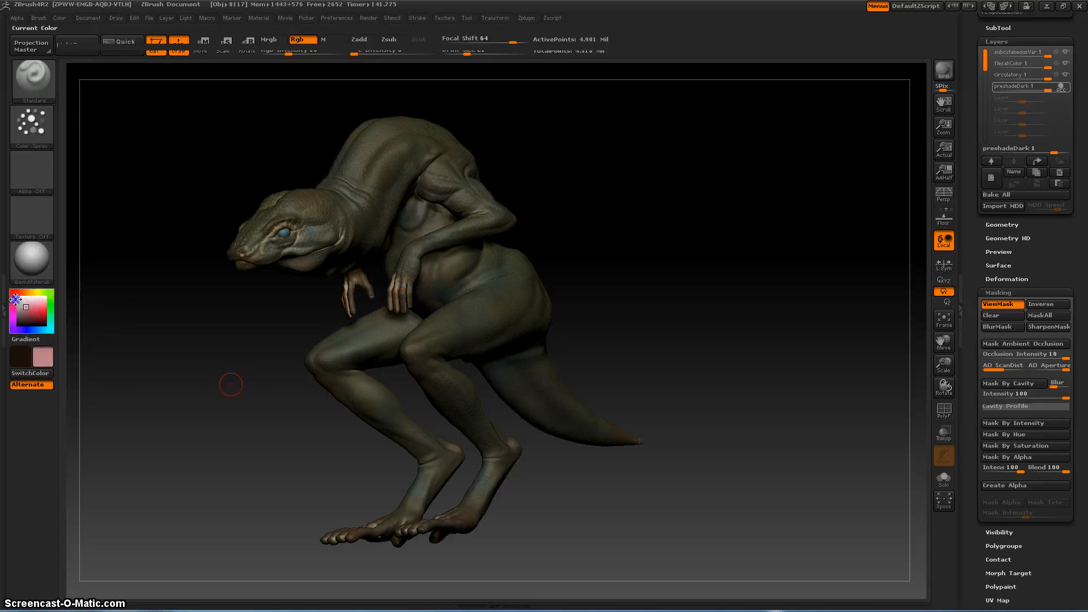
pyautogui.moveTo(26, 308); pyautogui.dragTo(26, 319)
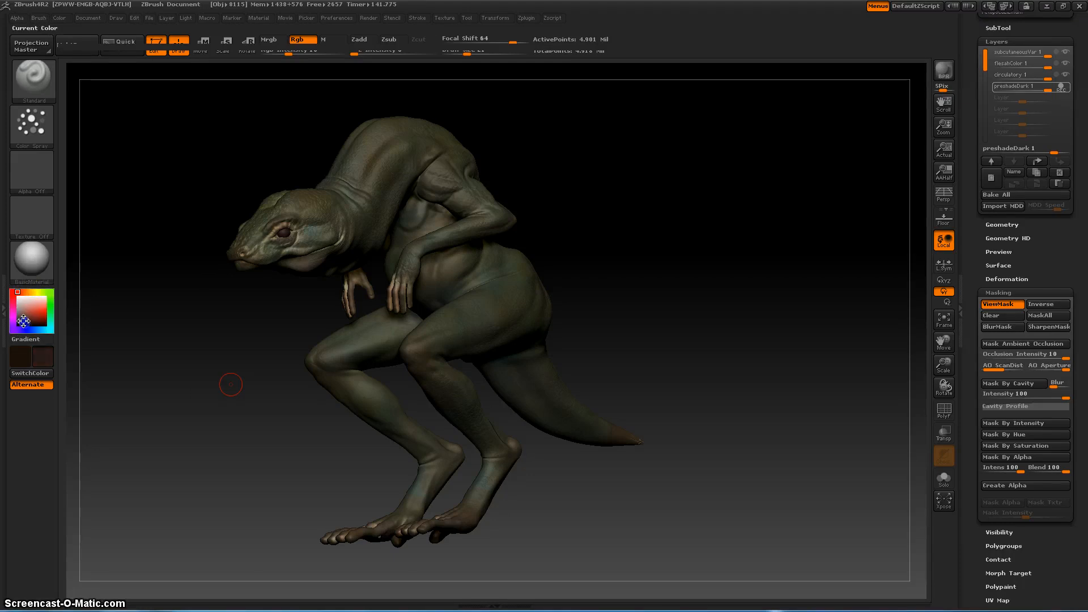
pyautogui.click(25, 320)
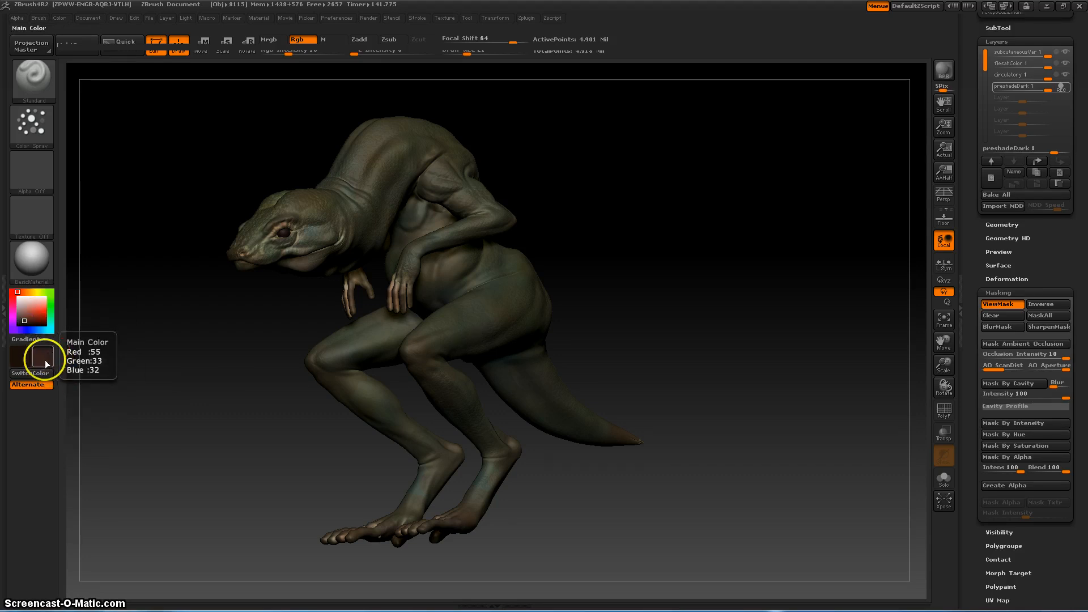
pyautogui.click(59, 18)
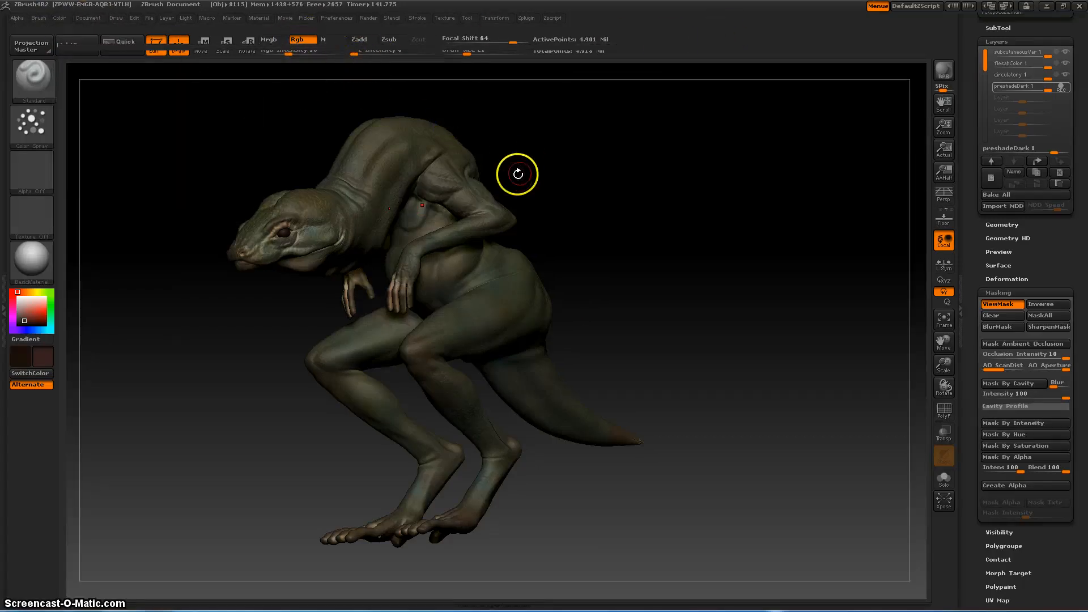
# Step: Set the brush's Z Intensity to 10
pyautogui.press('space')
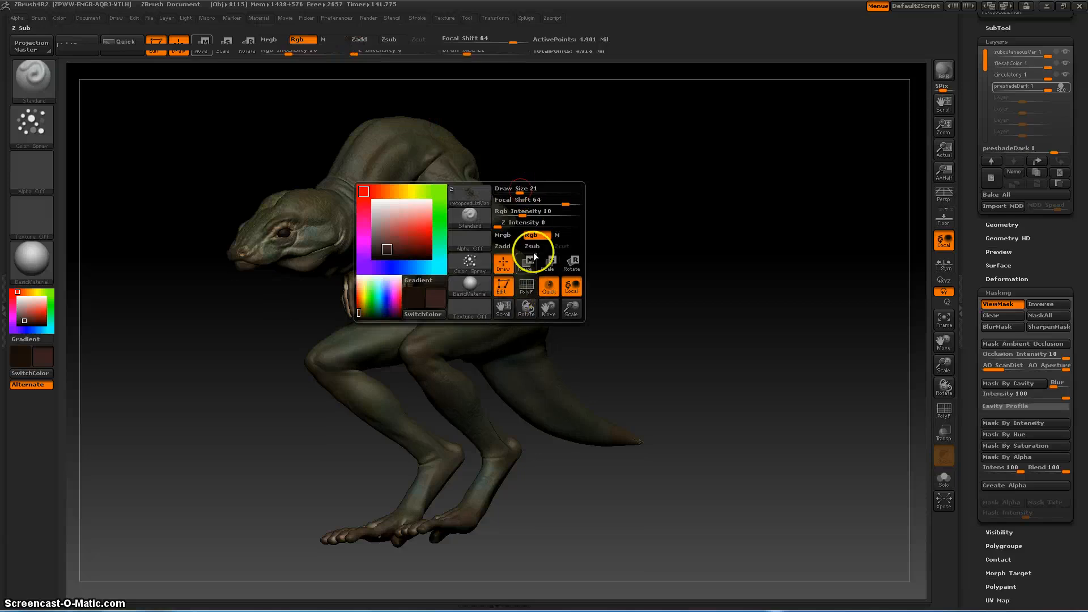
pyautogui.click(501, 224)
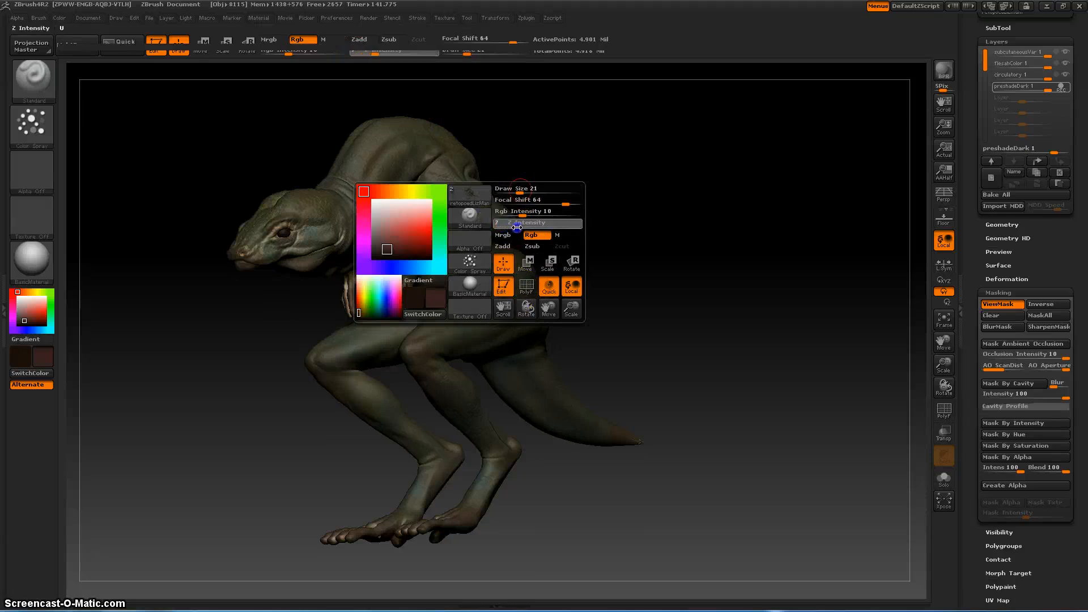
pyautogui.press('Return')
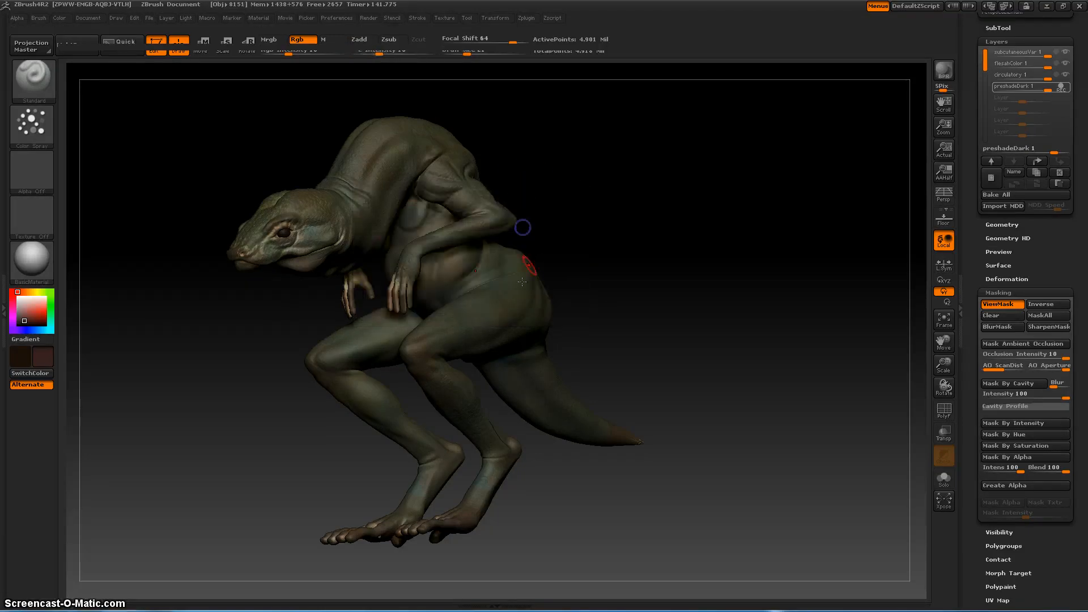
pyautogui.click(58, 19)
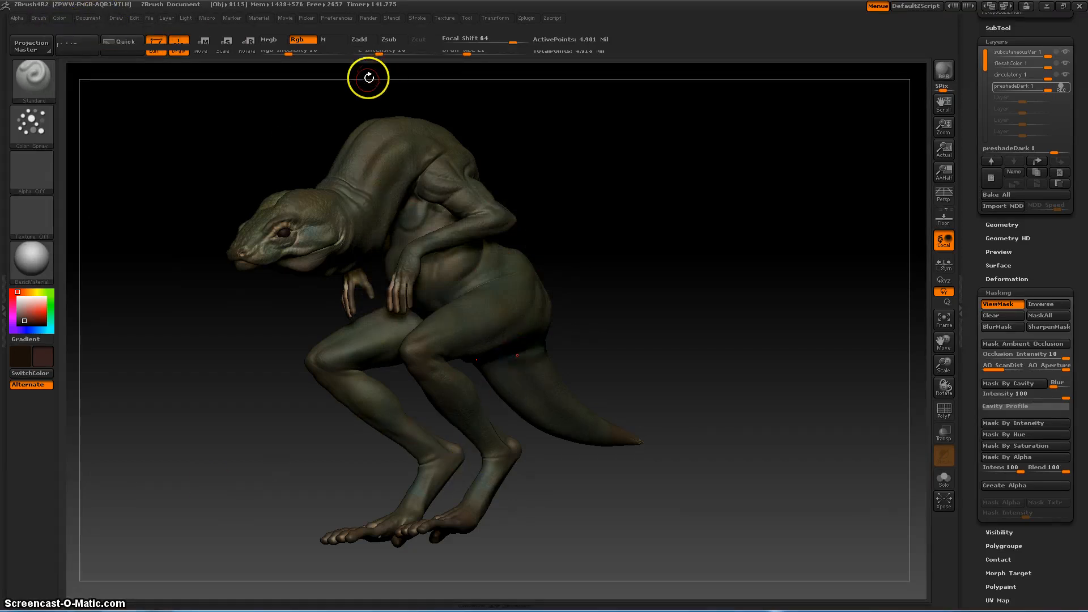
# Step: Increase the brush's RGB Intensity and fill the creature's unmasked areas with the dark brown colour
pyautogui.rightClick(613, 293)
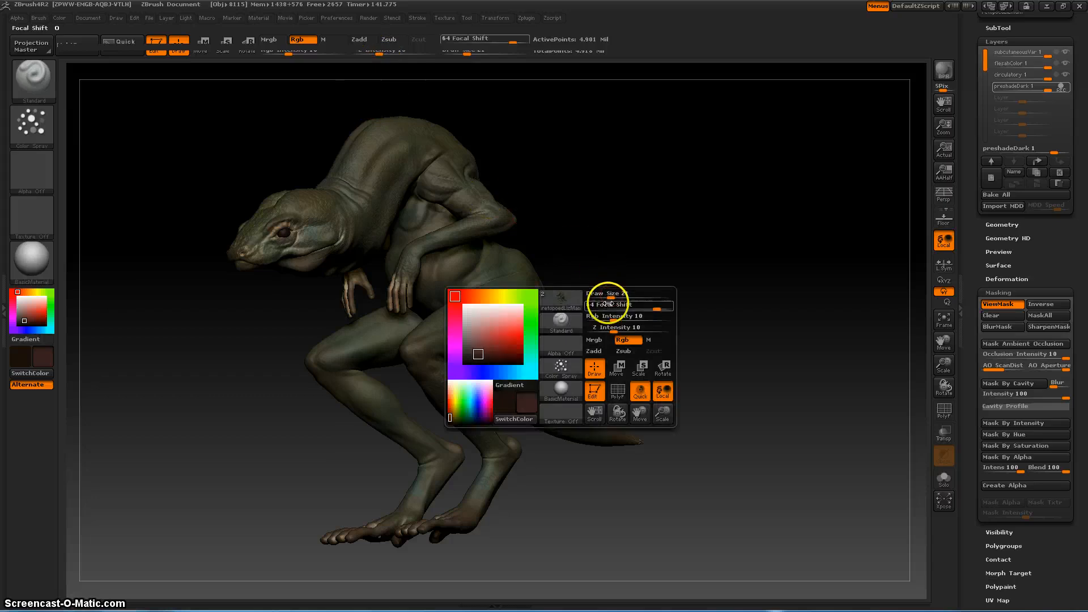
pyautogui.moveTo(614, 320); pyautogui.dragTo(625, 311)
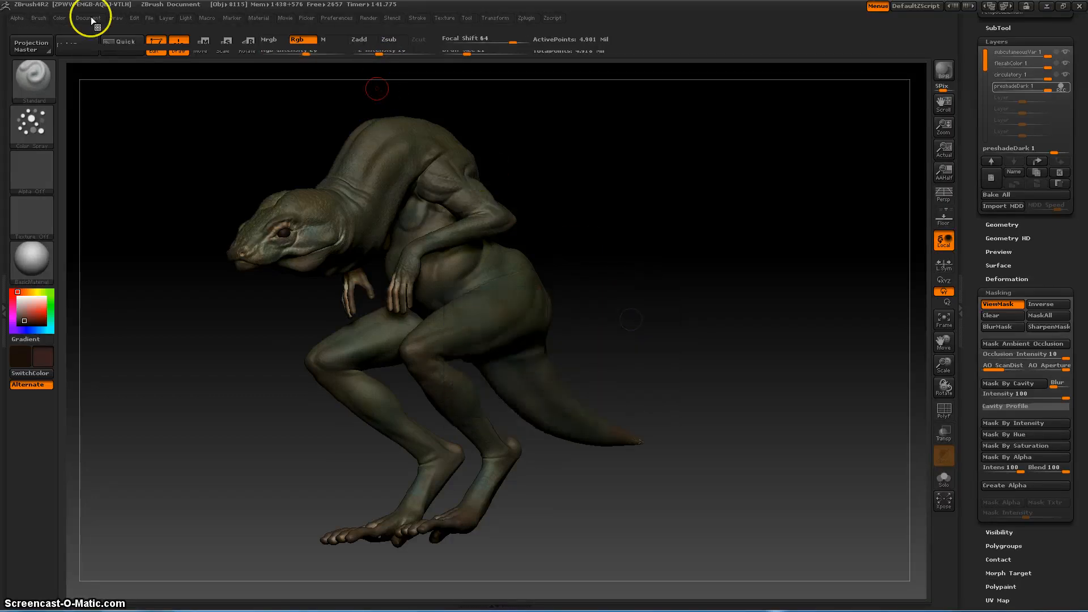
pyautogui.click(60, 17)
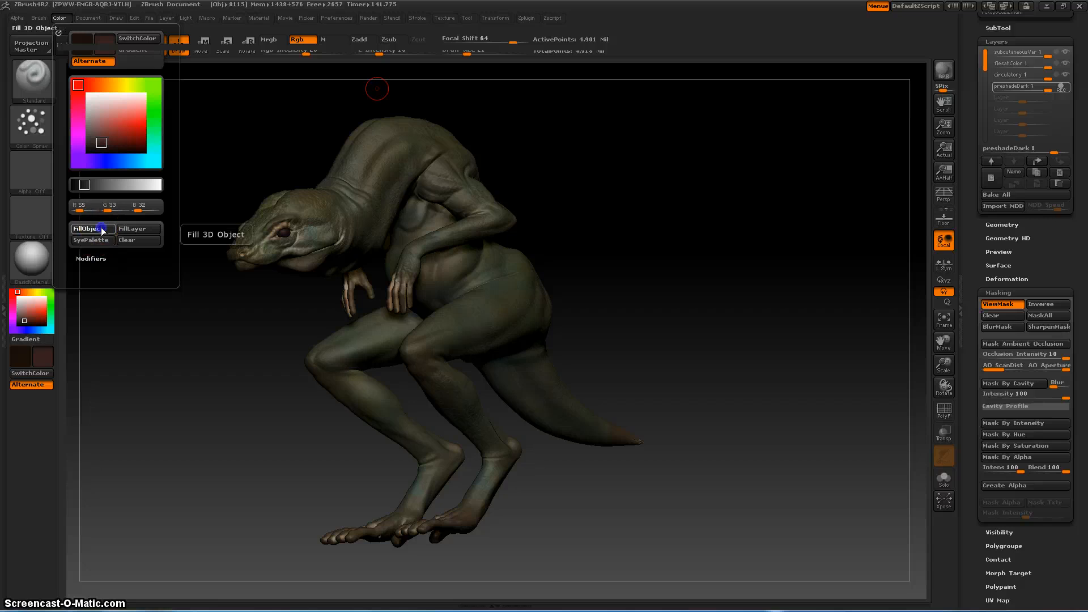
pyautogui.click(102, 229)
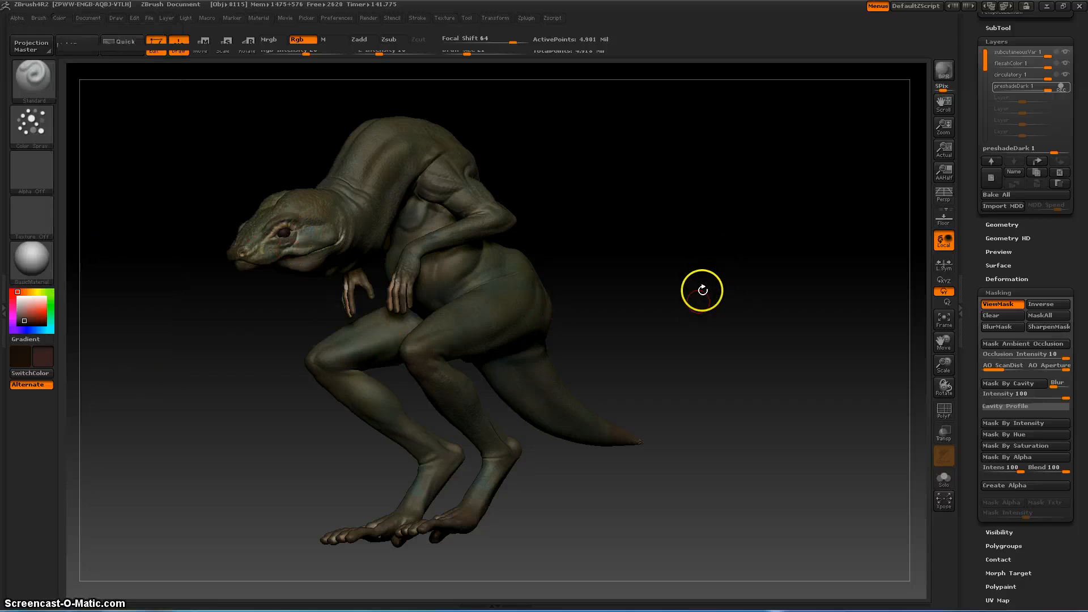
# Step: Inspect the darkened creases on the creature without the mask, then bring the mask back
pyautogui.keyDown('ctrl'); pyautogui.moveTo(685, 286); pyautogui.dragTo(691, 335); pyautogui.keyUp('ctrl')
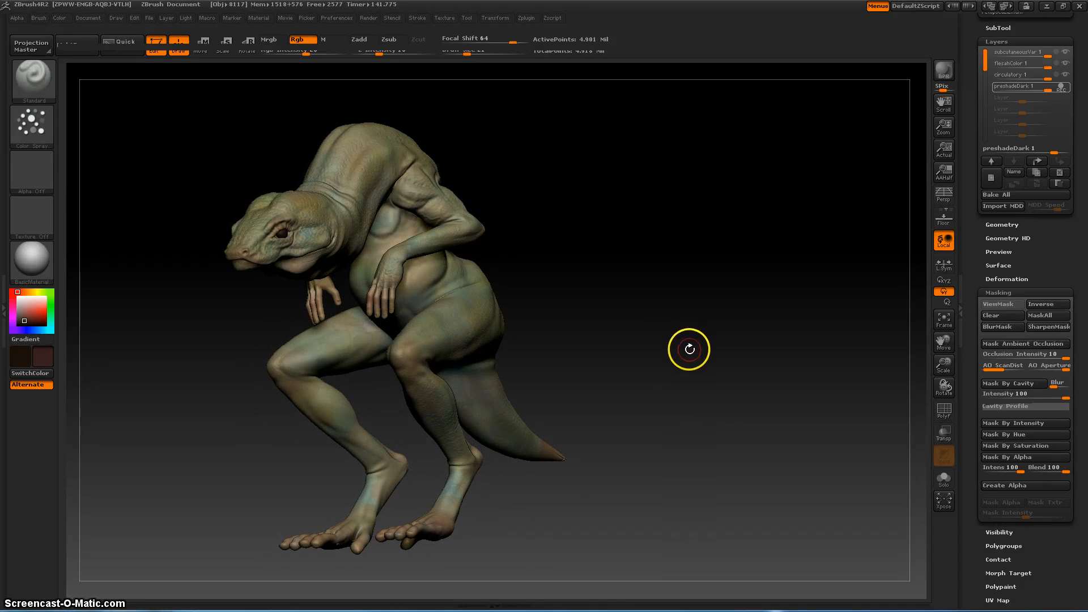
pyautogui.moveTo(654, 366); pyautogui.dragTo(663, 316)
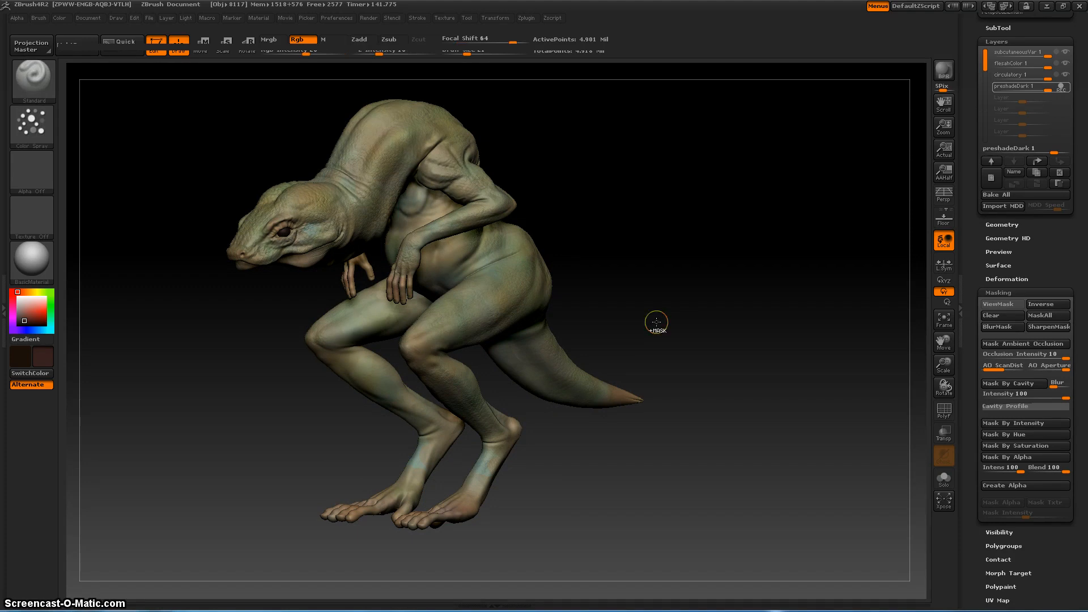
pyautogui.keyDown('ctrl'); pyautogui.click(656, 322); pyautogui.keyUp('ctrl')
# Step: Switch the Standard brush's stroke type from Color Spray to FreeHand for close-up work on the head and torso
pyautogui.moveTo(668, 323)
pyautogui.mouseDown()
pyautogui.moveTo(646, 244)
pyautogui.moveTo(634, 294)
pyautogui.moveTo(692, 308)
pyautogui.moveTo(679, 307)
pyautogui.mouseUp()
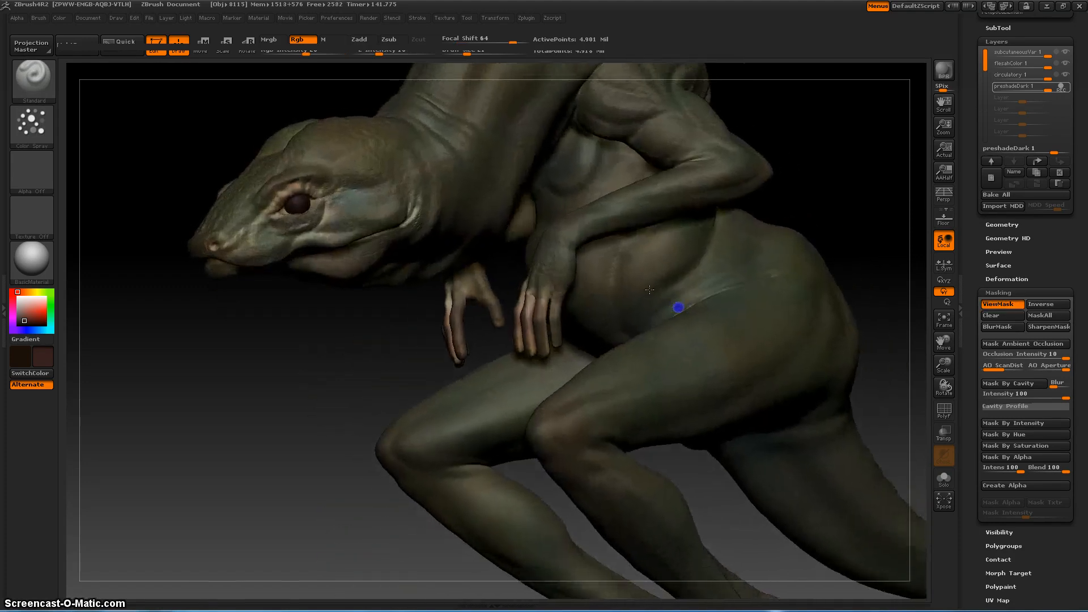
pyautogui.click(31, 123)
pyautogui.click(39, 120)
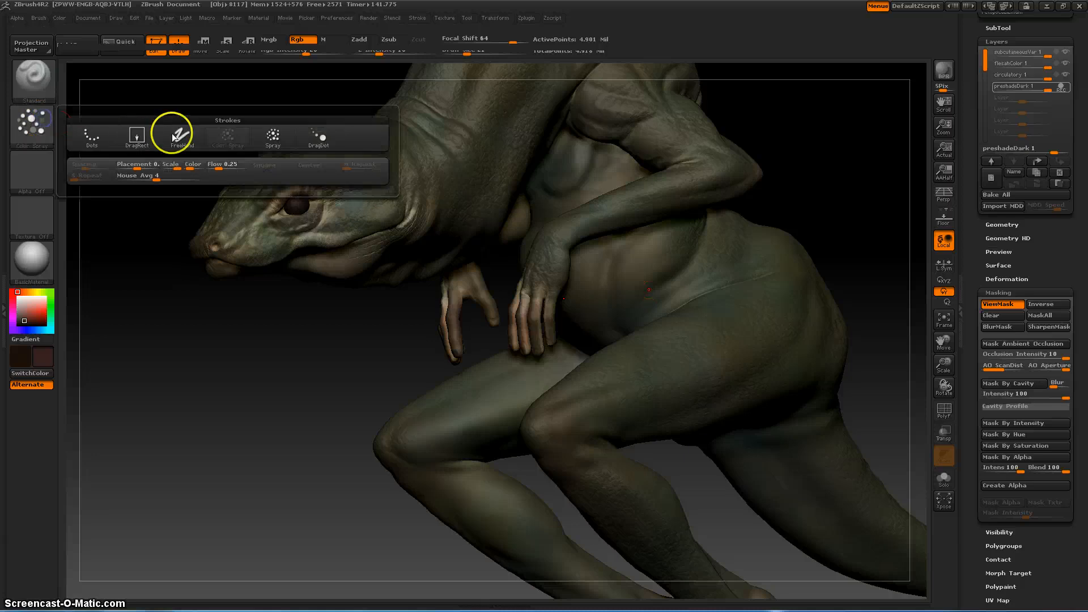
pyautogui.click(180, 139)
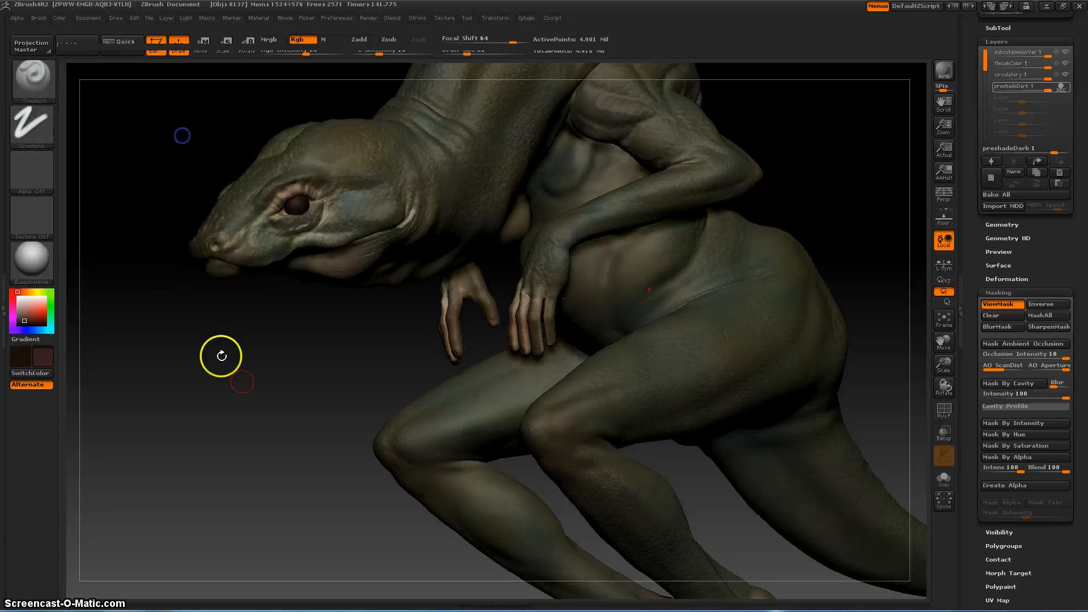
# Step: Paint dark brown into the recesses along the jaw and neck, around the armpit and along the arm
pyautogui.moveTo(221, 355); pyautogui.dragTo(216, 304)
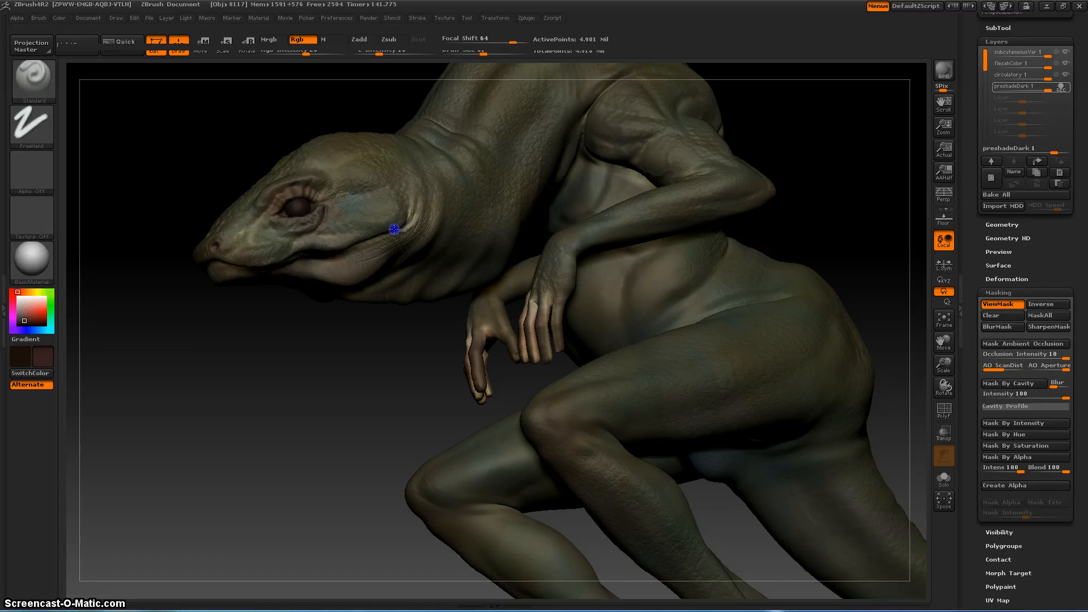
pyautogui.keyDown('alt'); pyautogui.moveTo(375, 372); pyautogui.dragTo(248, 425); pyautogui.keyUp('alt')
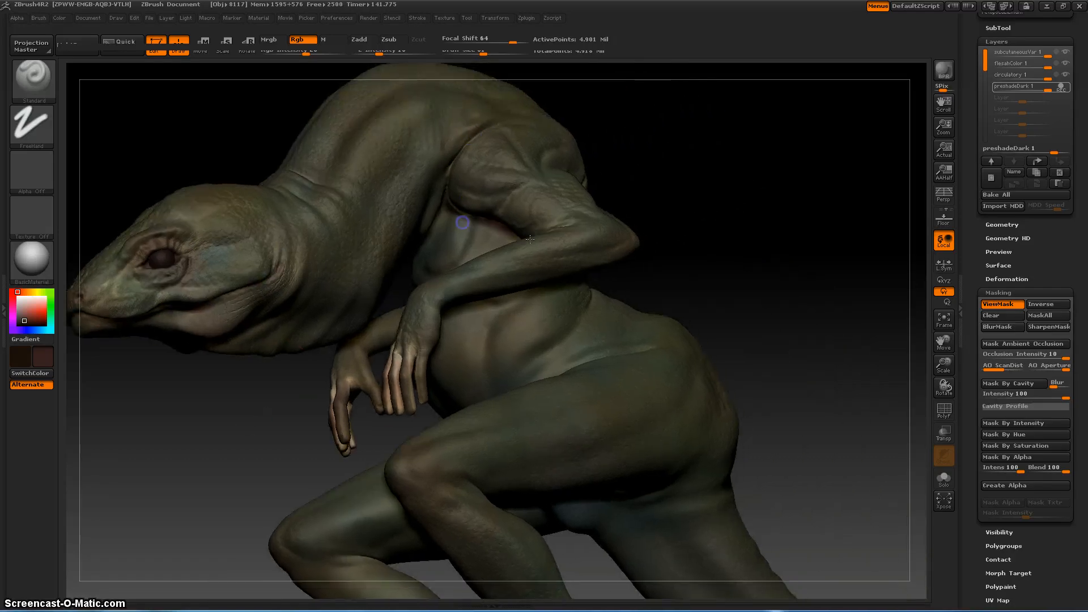
pyautogui.moveTo(755, 246); pyautogui.dragTo(769, 270)
pyautogui.moveTo(544, 235); pyautogui.dragTo(552, 223)
pyautogui.moveTo(778, 227); pyautogui.dragTo(704, 235)
pyautogui.moveTo(529, 176); pyautogui.dragTo(539, 221)
pyautogui.moveTo(362, 319); pyautogui.dragTo(415, 324)
pyautogui.moveTo(217, 423); pyautogui.dragTo(194, 408)
# Step: Enlarge the brush to a Draw Size of 121 and darken the side of the back behind the arm
pyautogui.press(']')
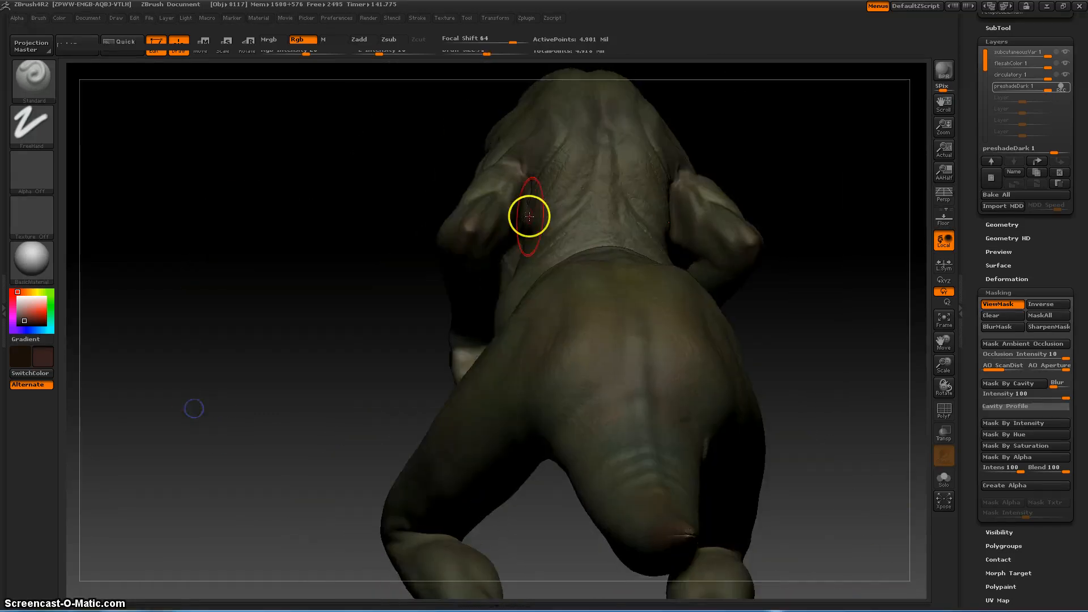
pyautogui.press(']')
pyautogui.press(']')
pyautogui.press(']')
pyautogui.moveTo(529, 216); pyautogui.dragTo(535, 195)
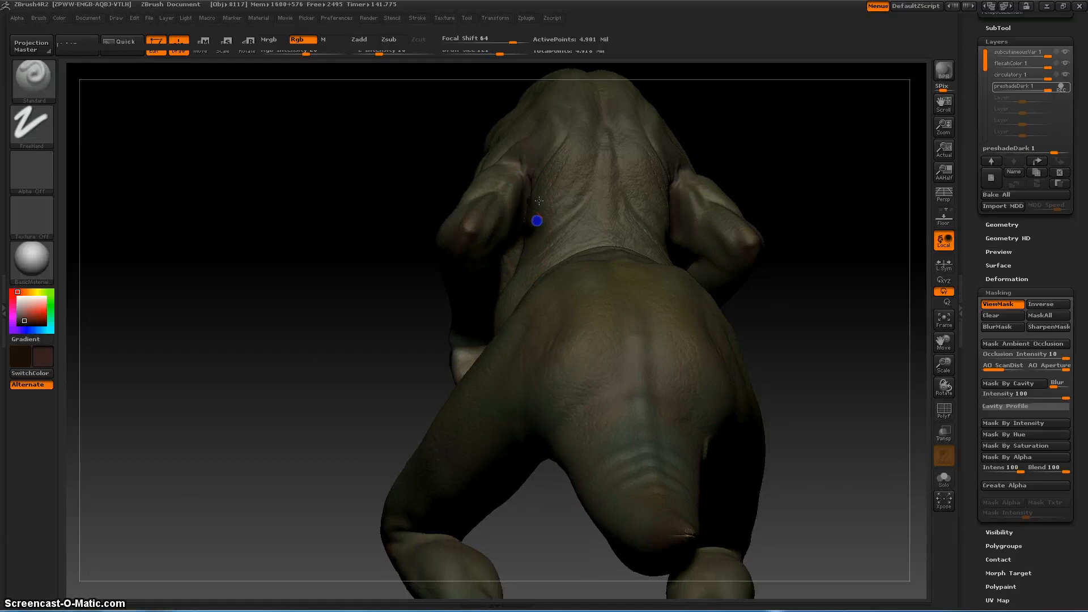
pyautogui.moveTo(325, 398); pyautogui.dragTo(338, 414)
pyautogui.moveTo(368, 350); pyautogui.dragTo(368, 397)
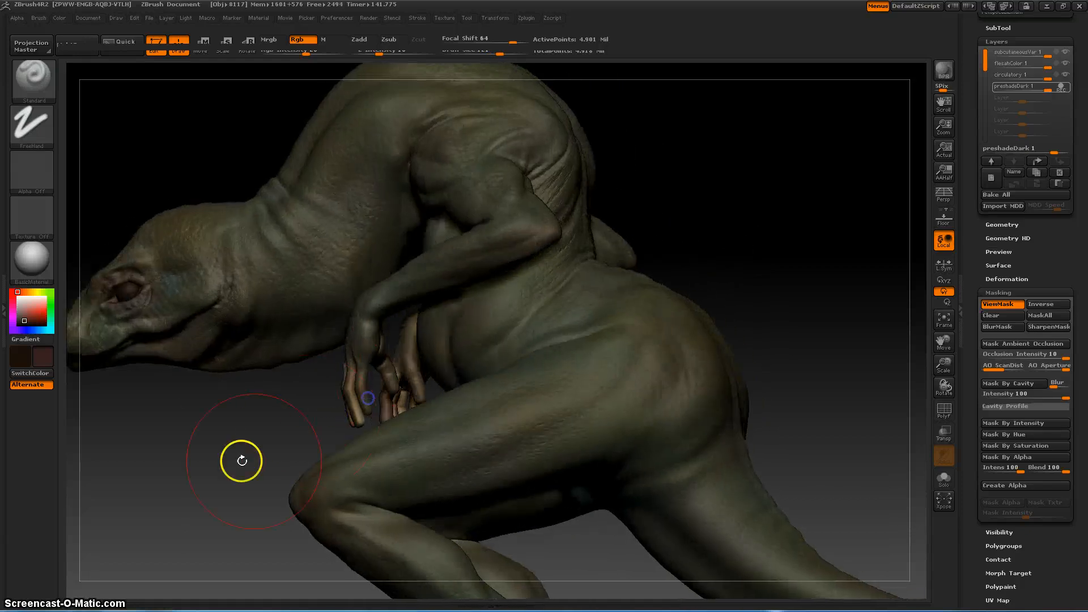
# Step: Darken the recesses around the hands and belly, and the shadowed area under the thighs
pyautogui.moveTo(242, 460); pyautogui.dragTo(297, 455)
pyautogui.moveTo(369, 372); pyautogui.dragTo(368, 342)
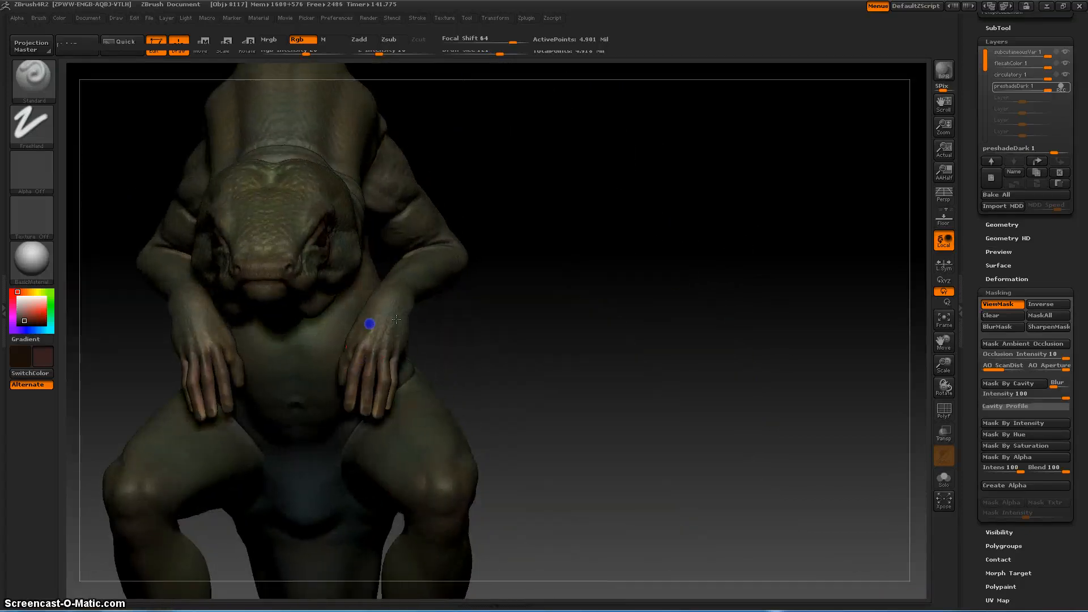
pyautogui.moveTo(570, 349); pyautogui.dragTo(595, 335)
pyautogui.moveTo(529, 384); pyautogui.dragTo(607, 302)
pyautogui.keyDown('alt'); pyautogui.moveTo(603, 346); pyautogui.dragTo(629, 219); pyautogui.keyUp('alt')
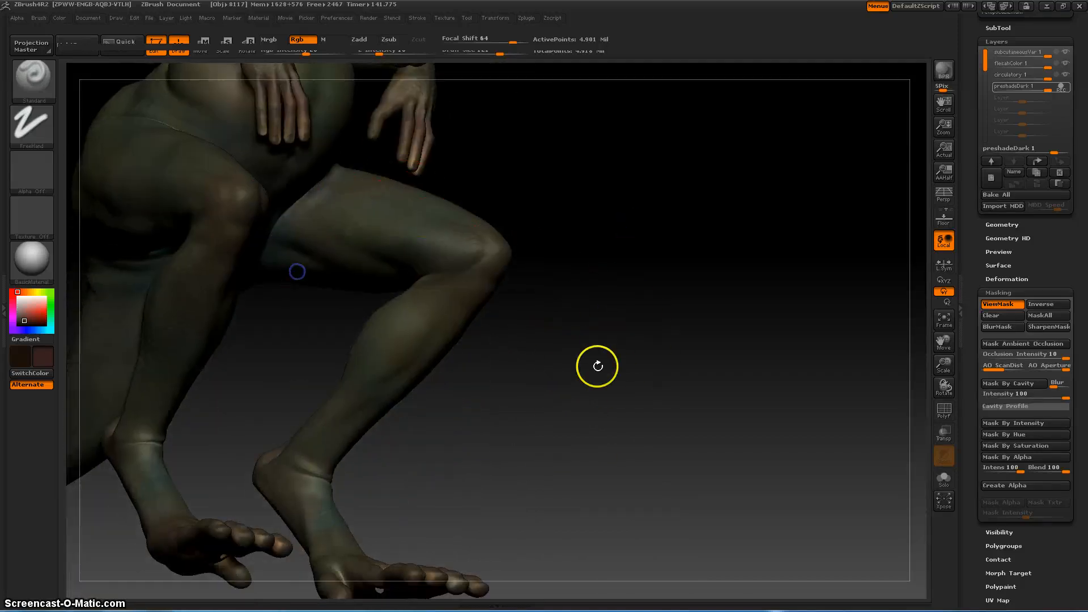
# Step: Darken the recessed areas of the ankles and inner legs, and the chest below the throat
pyautogui.moveTo(597, 366); pyautogui.dragTo(461, 249)
pyautogui.moveTo(531, 344); pyautogui.dragTo(557, 285)
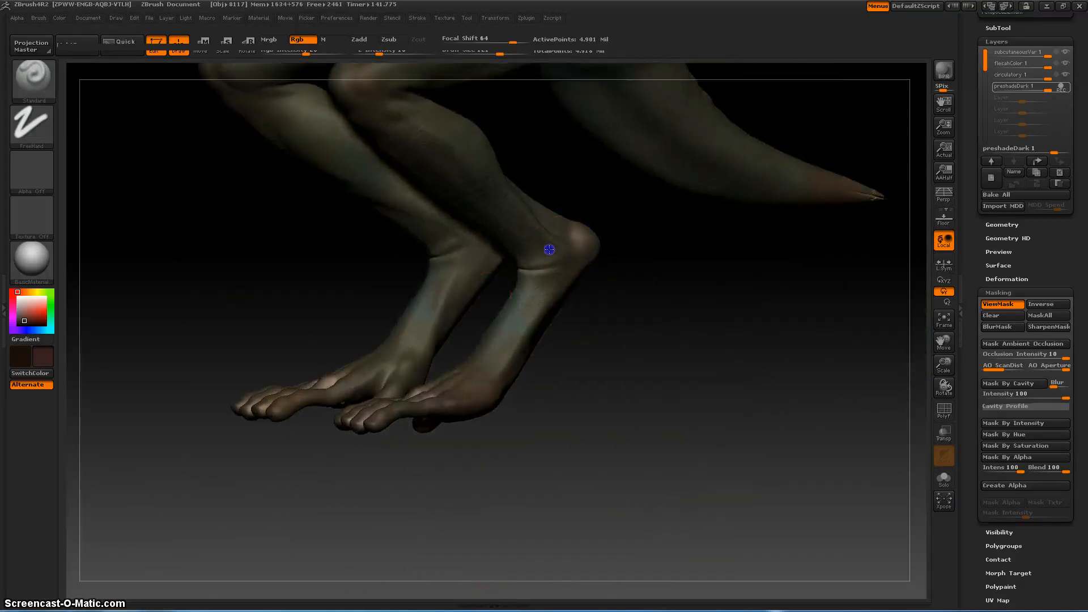
pyautogui.moveTo(607, 405); pyautogui.dragTo(683, 365)
pyautogui.moveTo(639, 138); pyautogui.dragTo(405, 403)
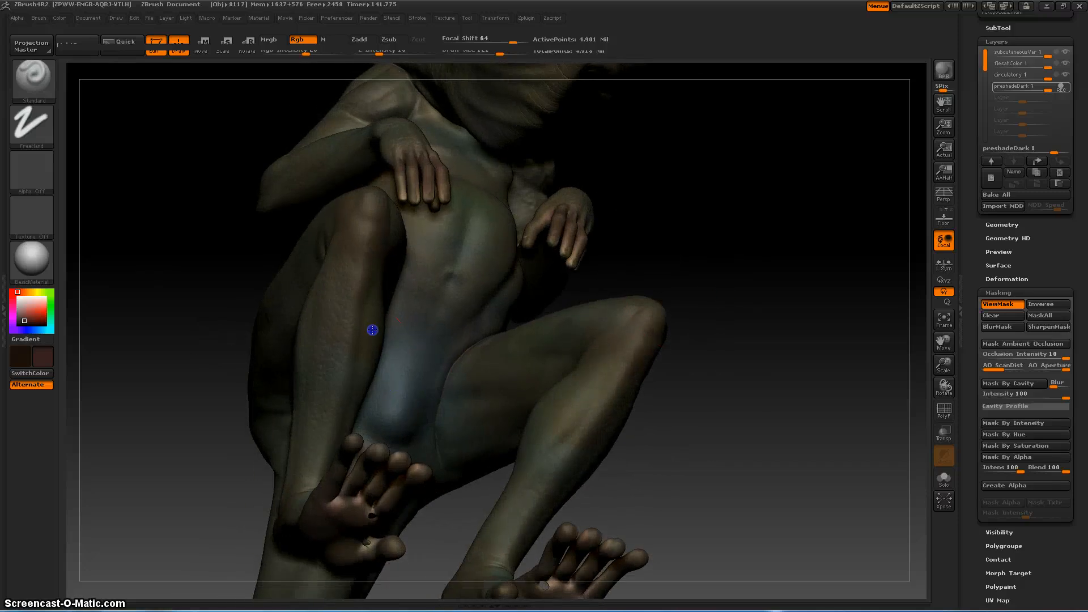
pyautogui.moveTo(728, 367); pyautogui.dragTo(398, 138)
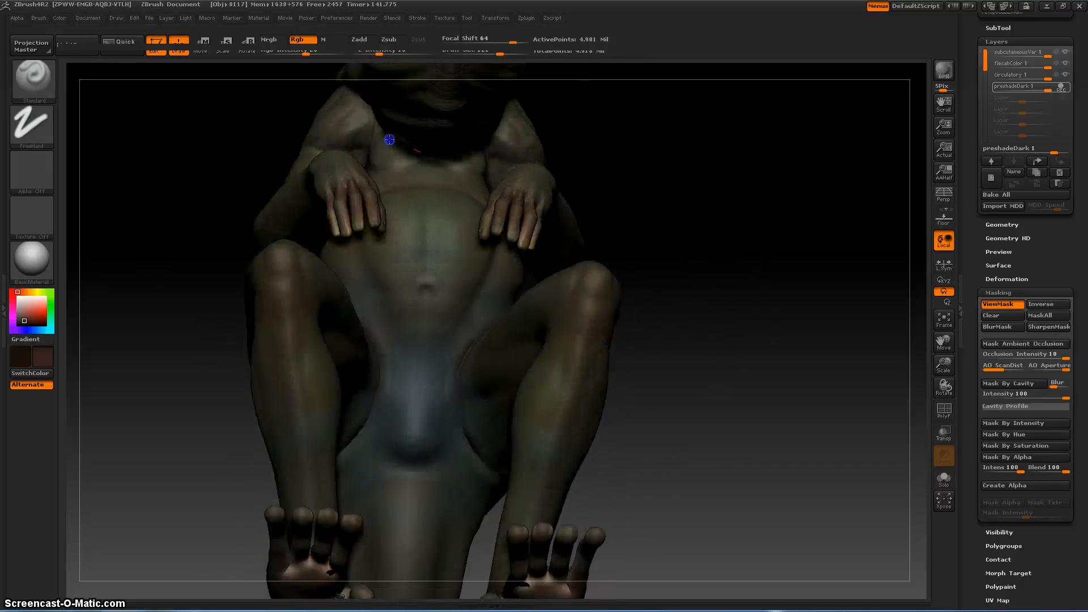
pyautogui.moveTo(673, 153); pyautogui.dragTo(591, 133)
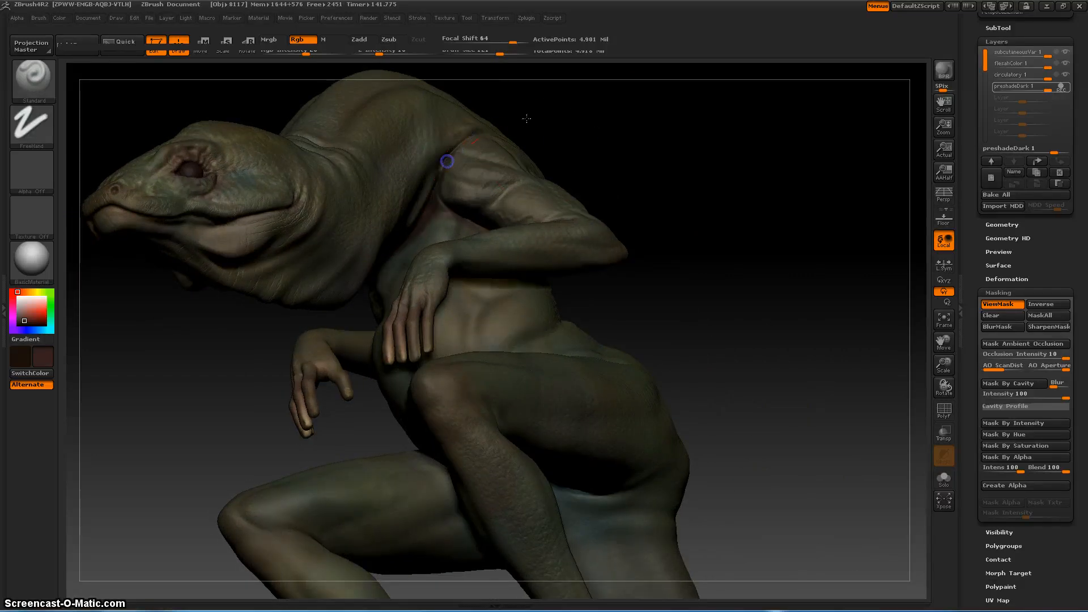
# Step: Darken the soles and gaps between the toes, and the folds around the shoulder blade and upper back
pyautogui.keyDown('alt'); pyautogui.moveTo(764, 346); pyautogui.dragTo(678, 178); pyautogui.keyUp('alt')
pyautogui.keyDown('alt'); pyautogui.moveTo(729, 459); pyautogui.dragTo(712, 366); pyautogui.keyUp('alt')
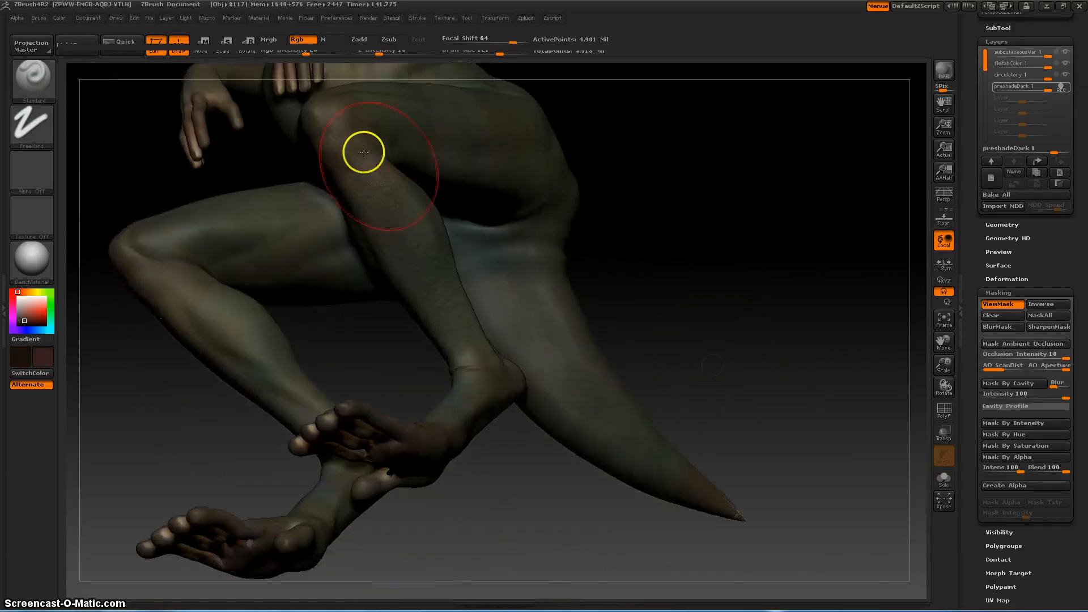
pyautogui.moveTo(755, 283); pyautogui.dragTo(381, 364)
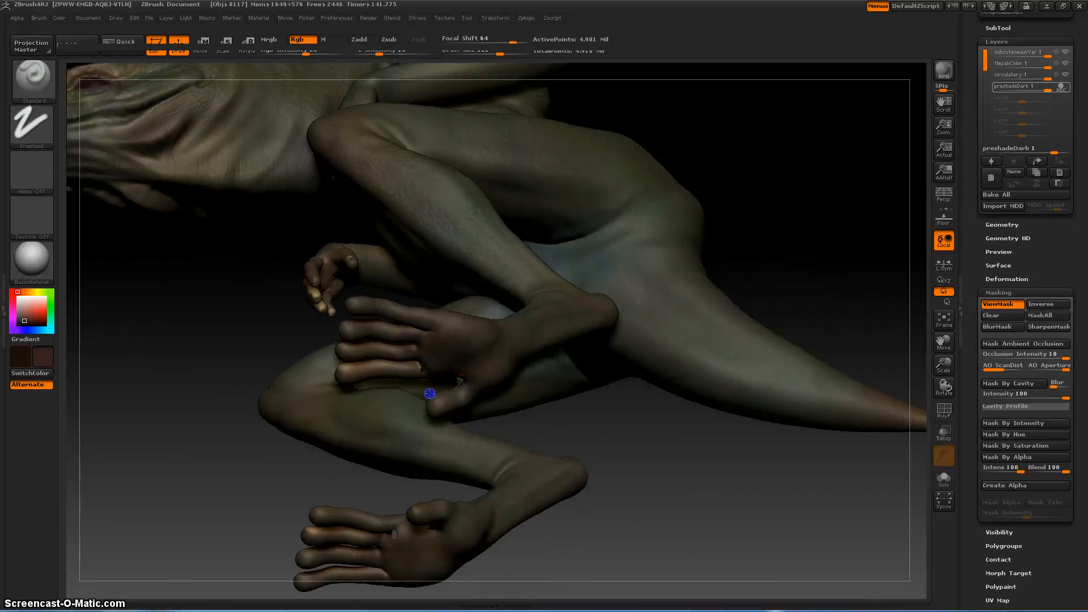
pyautogui.moveTo(658, 469); pyautogui.dragTo(622, 329)
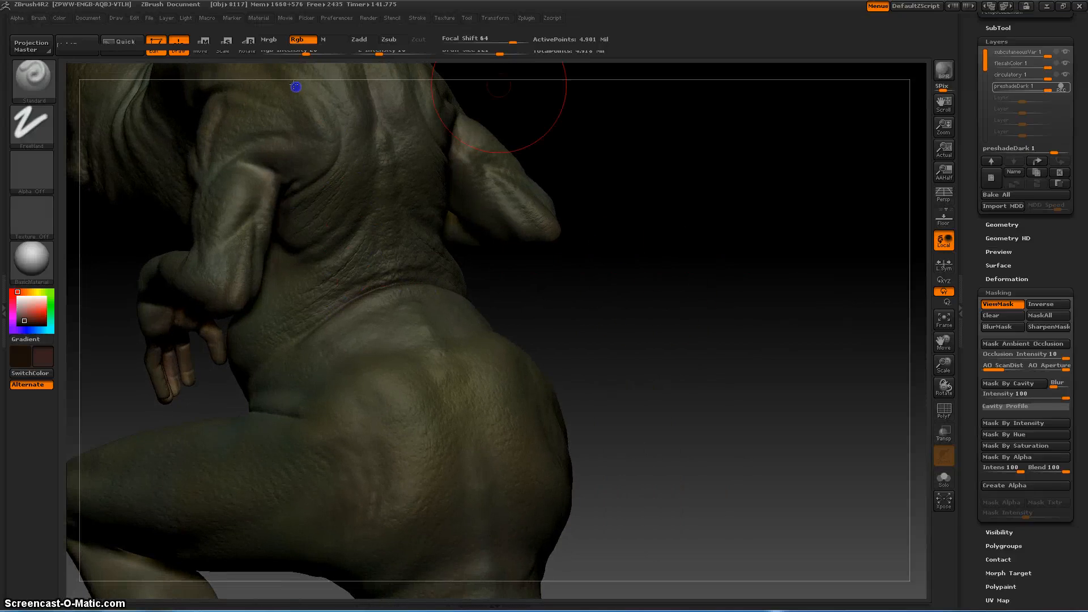
pyautogui.moveTo(668, 317); pyautogui.dragTo(698, 399)
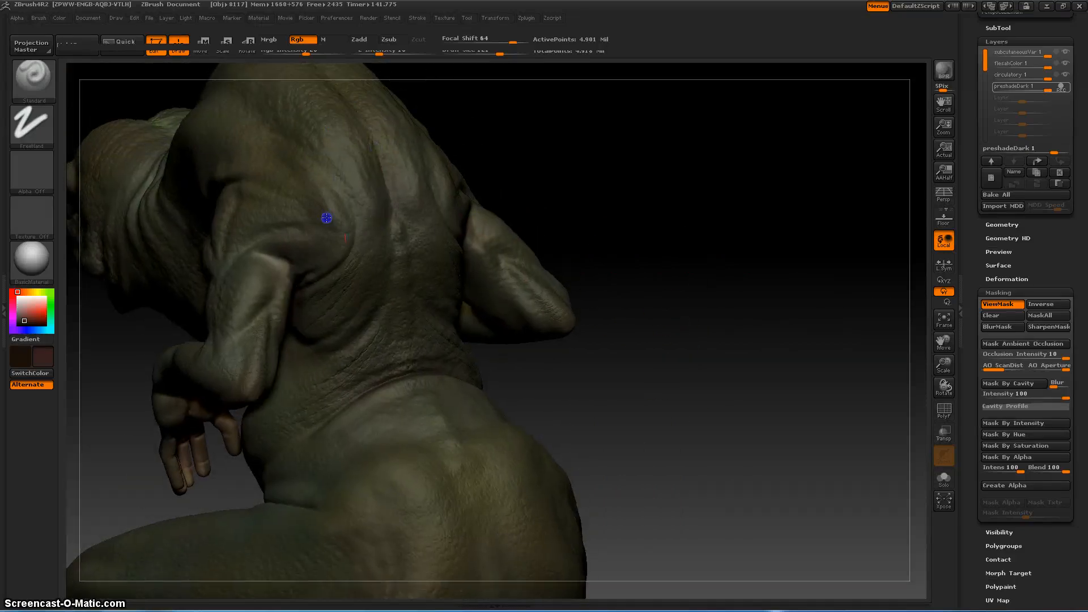
pyautogui.moveTo(688, 213); pyautogui.dragTo(622, 236)
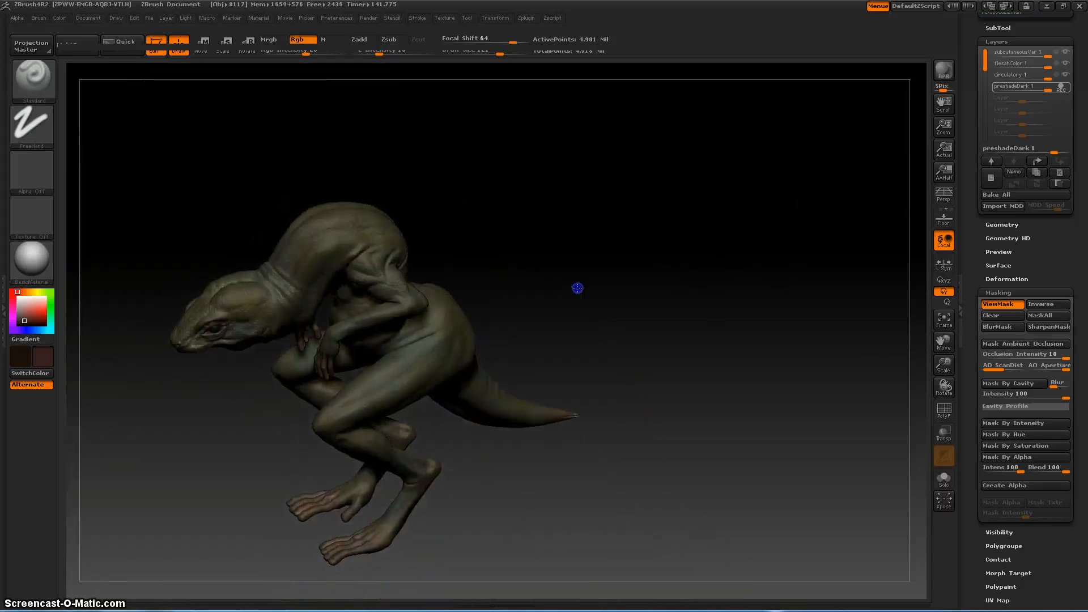
# Step: Clear the ambient occlusion mask and check the preshading on the creature's side and back
pyautogui.keyDown('alt'); pyautogui.moveTo(578, 289); pyautogui.dragTo(607, 265); pyautogui.keyUp('alt')
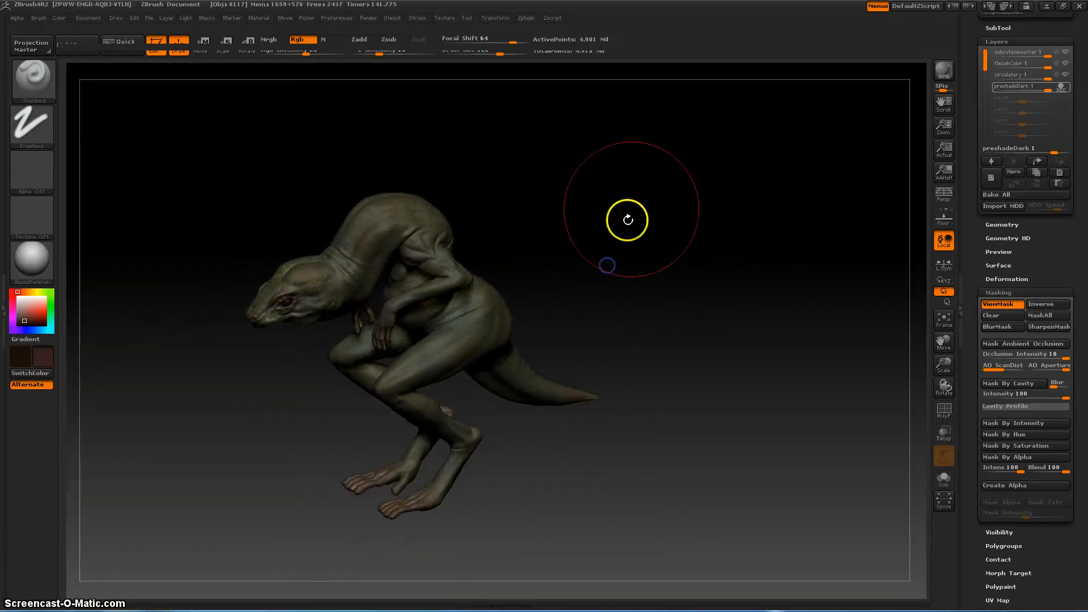
pyautogui.keyDown('ctrl'); pyautogui.moveTo(572, 221); pyautogui.dragTo(631, 277); pyautogui.keyUp('ctrl')
pyautogui.moveTo(668, 327)
pyautogui.mouseDown()
pyautogui.moveTo(649, 301)
pyautogui.moveTo(636, 303)
pyautogui.moveTo(668, 297)
pyautogui.moveTo(660, 309)
pyautogui.mouseUp()
pyautogui.moveTo(599, 270)
pyautogui.keyDown('alt'); pyautogui.mouseDown()
pyautogui.moveTo(583, 311)
pyautogui.moveTo(642, 310)
pyautogui.moveTo(648, 260)
pyautogui.moveTo(612, 279)
pyautogui.moveTo(628, 278)
pyautogui.mouseUp(); pyautogui.keyUp('alt')
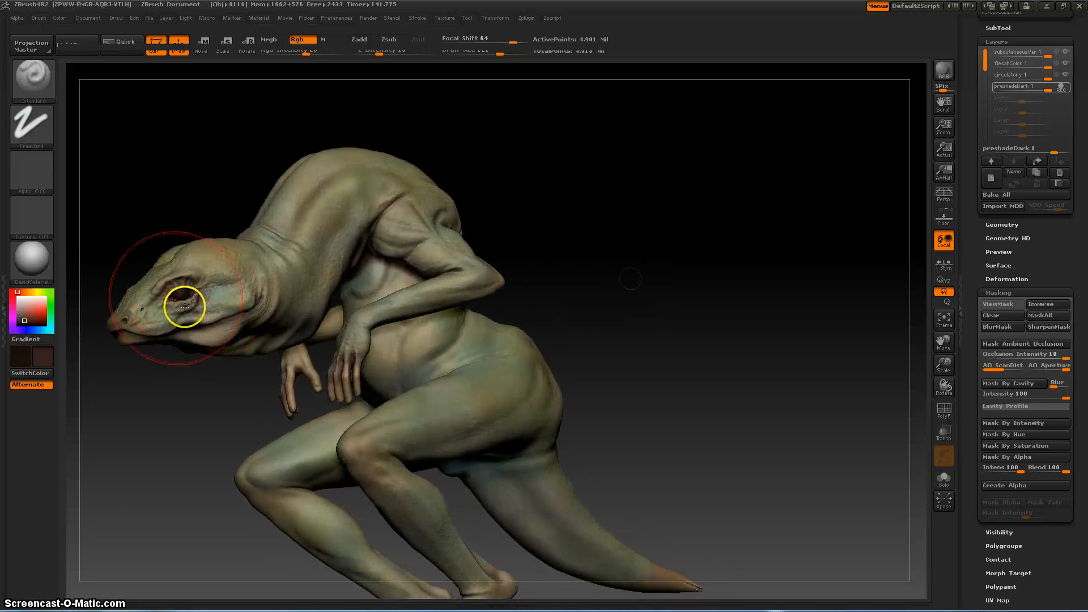
pyautogui.moveTo(638, 316)
pyautogui.mouseDown()
pyautogui.moveTo(595, 338)
pyautogui.moveTo(637, 325)
pyautogui.moveTo(635, 345)
pyautogui.mouseUp()
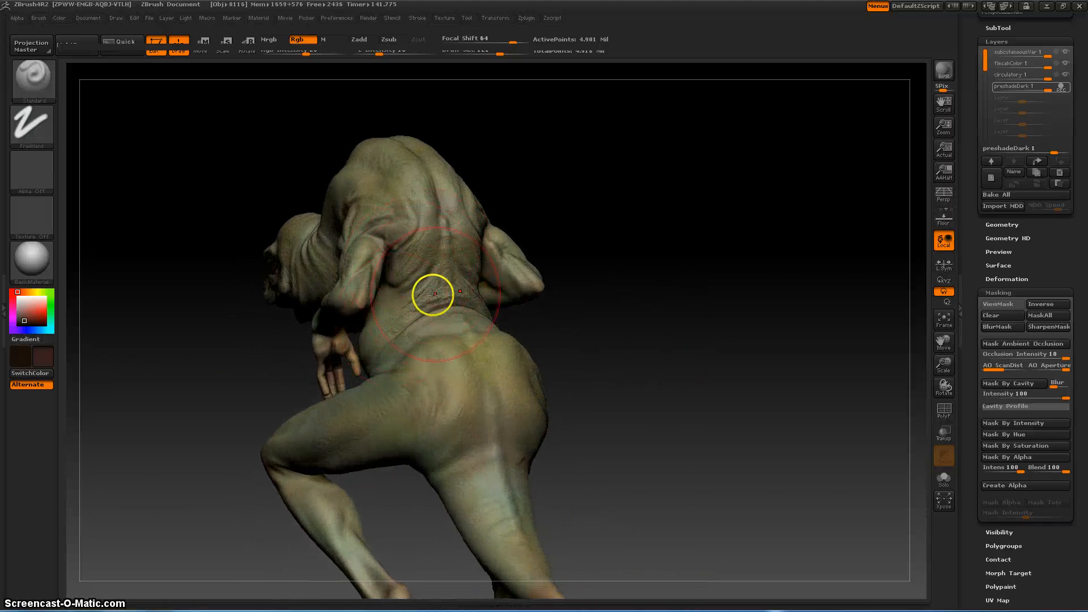
pyautogui.moveTo(653, 352)
pyautogui.mouseDown()
pyautogui.moveTo(623, 360)
pyautogui.moveTo(635, 372)
pyautogui.moveTo(723, 359)
pyautogui.moveTo(646, 325)
pyautogui.moveTo(681, 327)
pyautogui.moveTo(703, 244)
pyautogui.mouseUp()
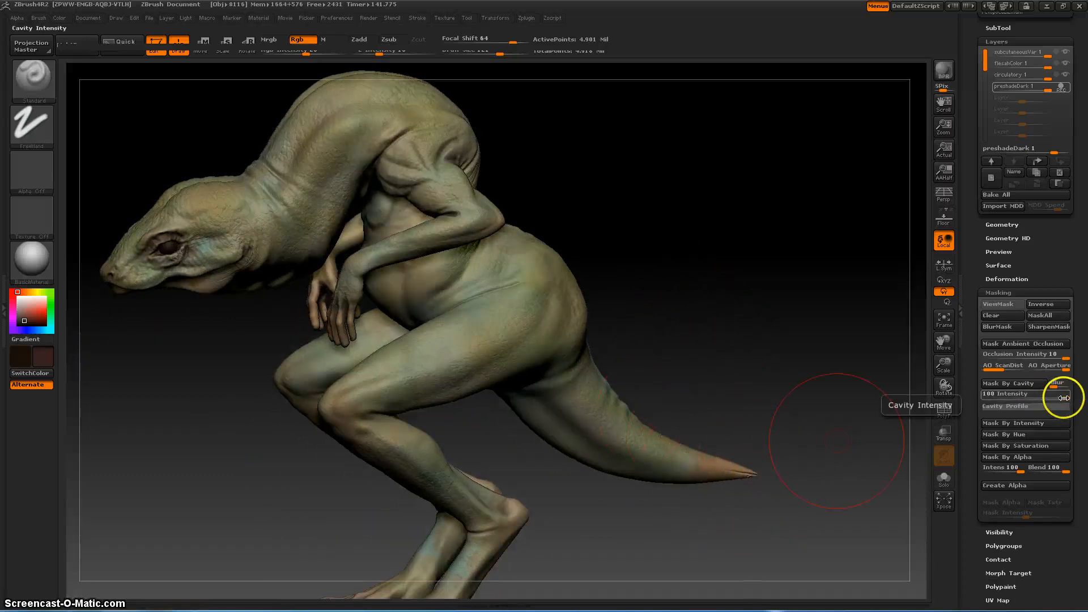
# Step: Mask the creature by cavity, adjust the cavity blur, and reapply the mask with a Cavity Intensity of about 29.8
pyautogui.click(1015, 385)
pyautogui.moveTo(661, 352); pyautogui.dragTo(676, 374)
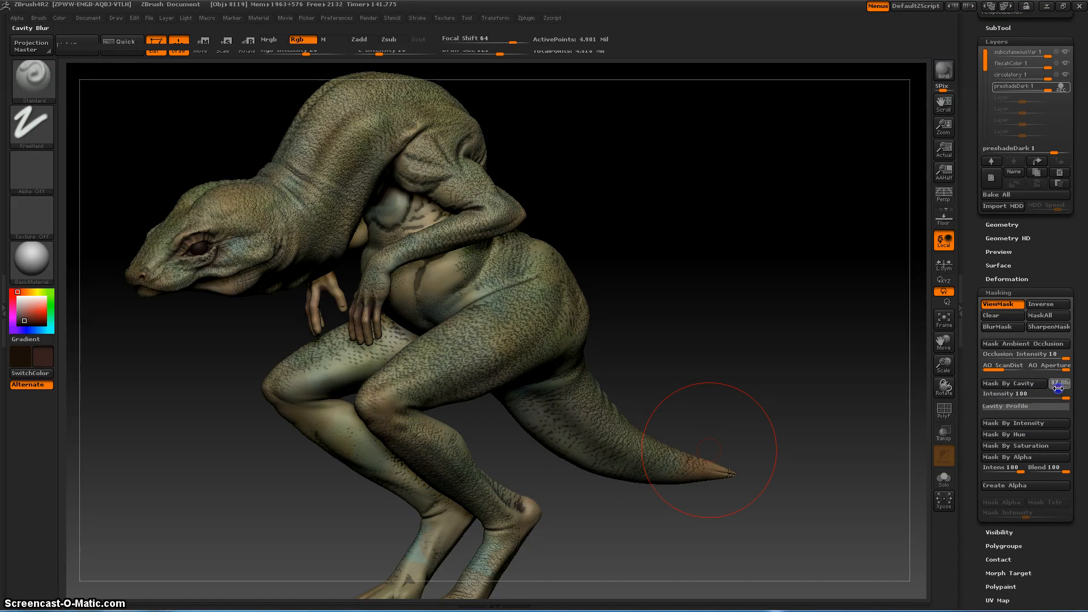
pyautogui.moveTo(1057, 388)
pyautogui.mouseDown()
pyautogui.moveTo(1044, 399)
pyautogui.moveTo(1068, 398)
pyautogui.moveTo(1054, 398)
pyautogui.mouseUp()
pyautogui.click(1007, 385)
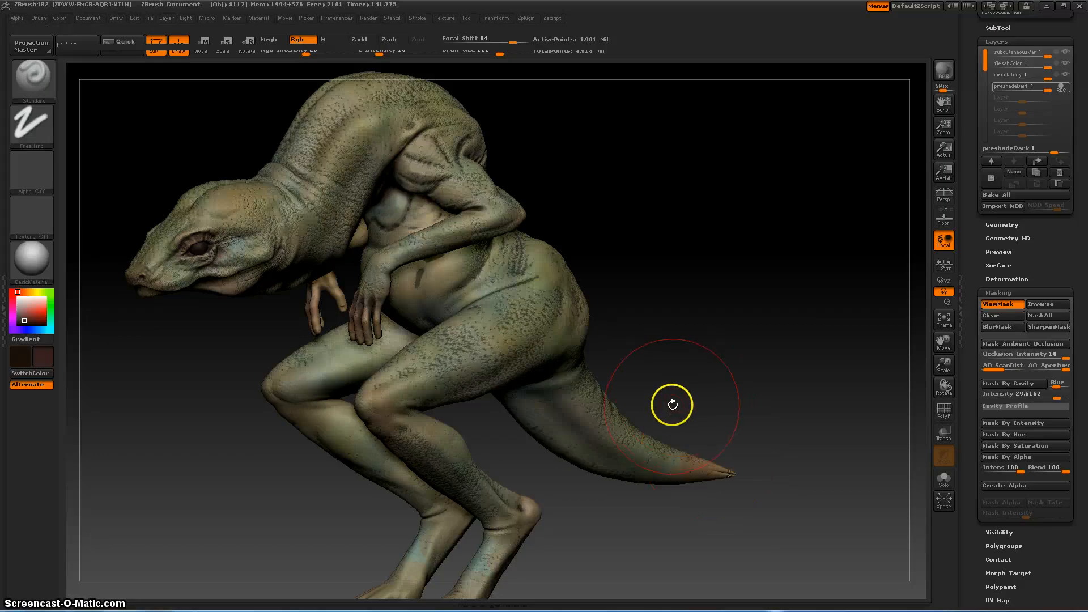
# Step: Raise the Cavity Intensity to about 76.24 and reapply the cavity mask
pyautogui.moveTo(734, 362); pyautogui.dragTo(708, 393)
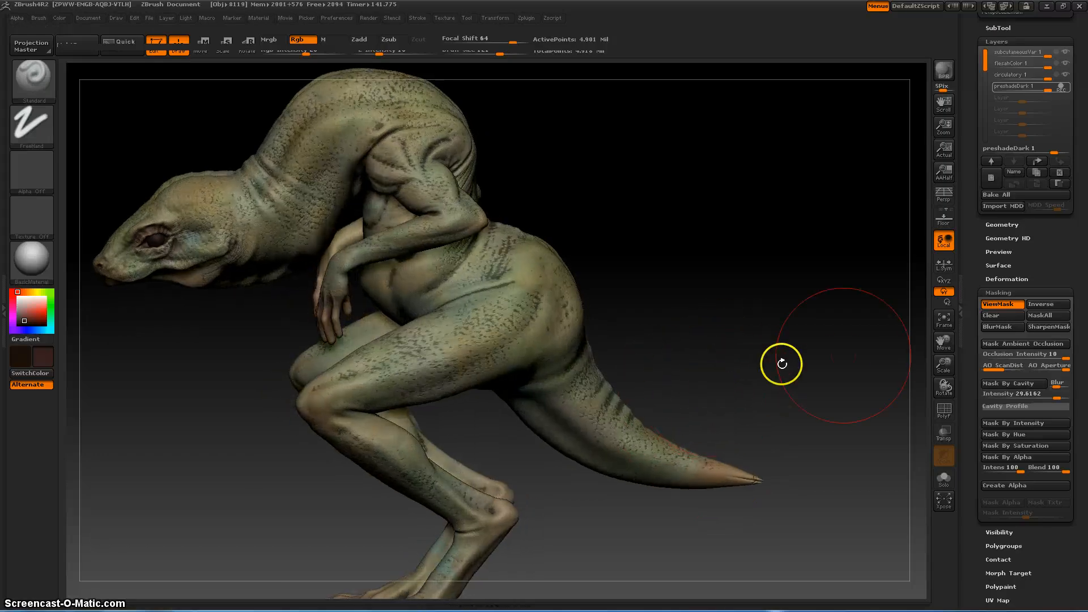
pyautogui.moveTo(1051, 396)
pyautogui.mouseDown()
pyautogui.moveTo(1065, 398)
pyautogui.moveTo(1039, 396)
pyautogui.mouseUp()
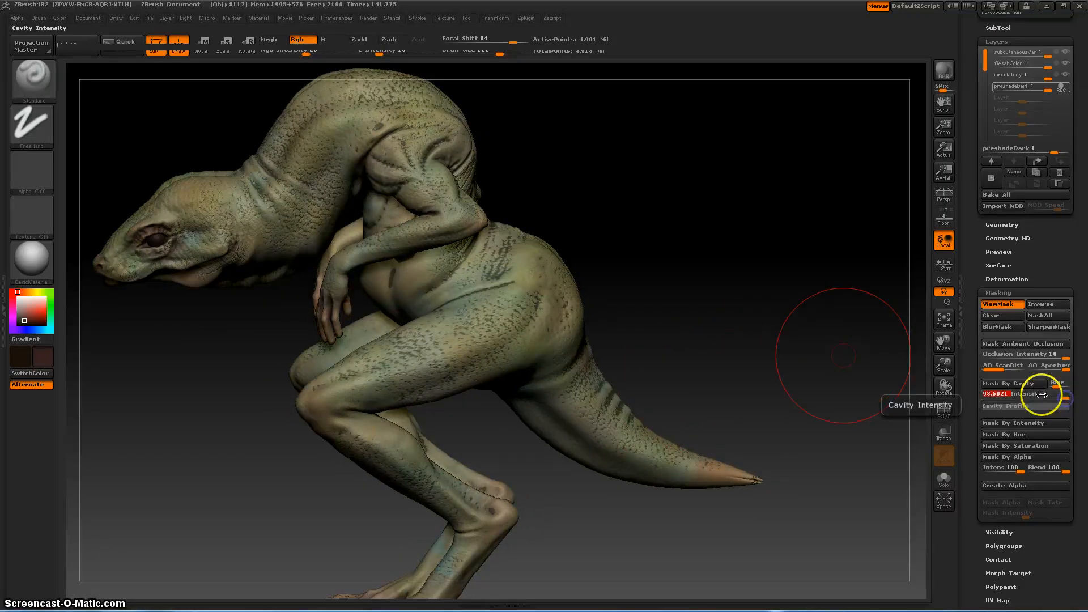
pyautogui.click(1004, 386)
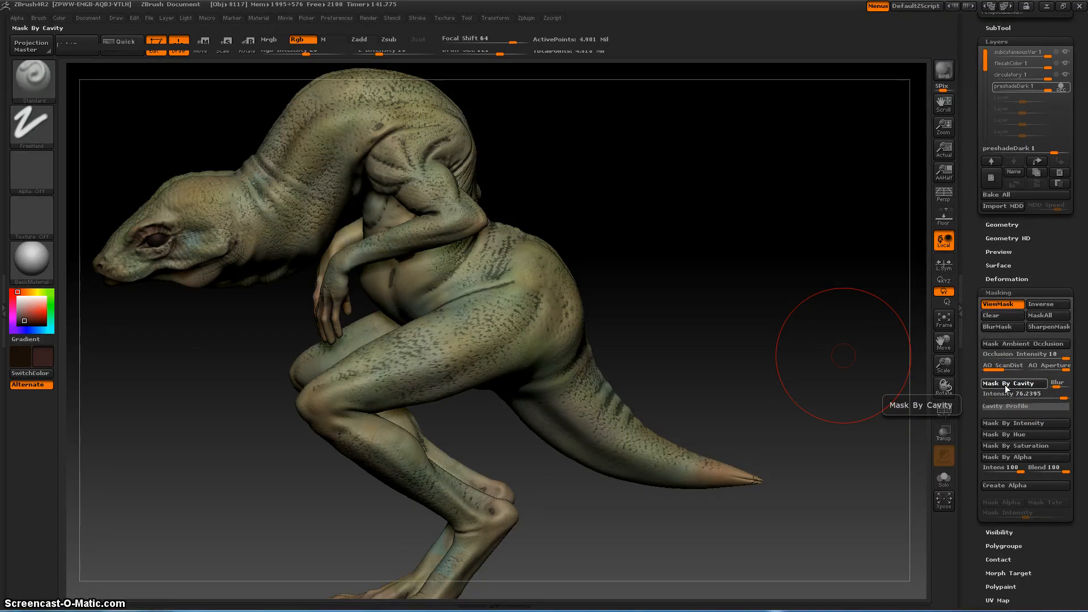
# Step: Invert the cavity mask on the creature
pyautogui.moveTo(662, 360)
pyautogui.mouseDown()
pyautogui.moveTo(713, 356)
pyautogui.moveTo(667, 323)
pyautogui.moveTo(667, 346)
pyautogui.mouseUp()
pyautogui.press('ctrl')
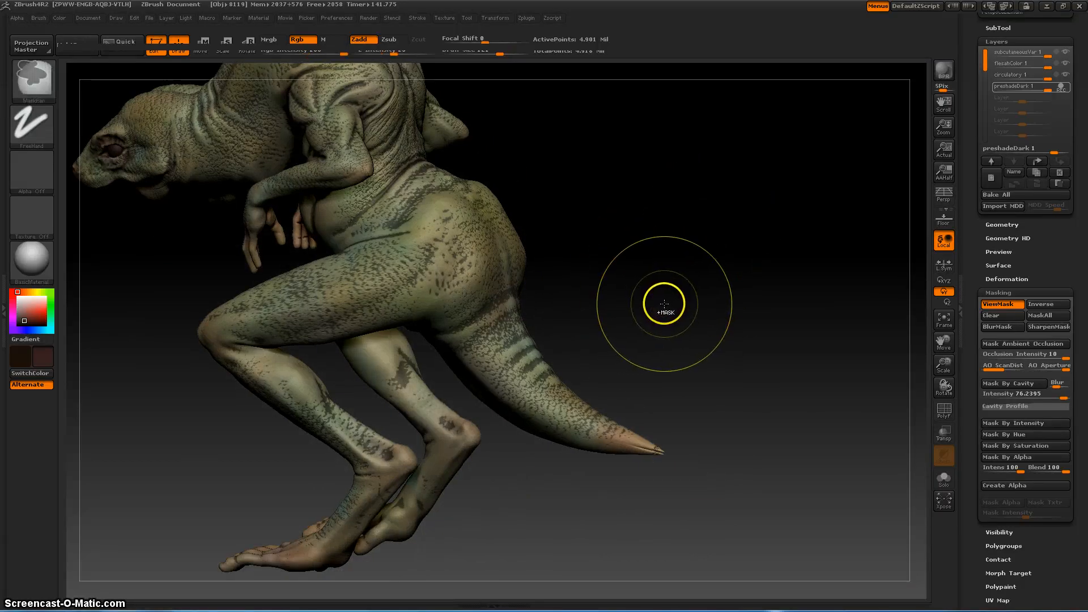
pyautogui.keyDown('ctrl'); pyautogui.click(663, 309); pyautogui.keyUp('ctrl')
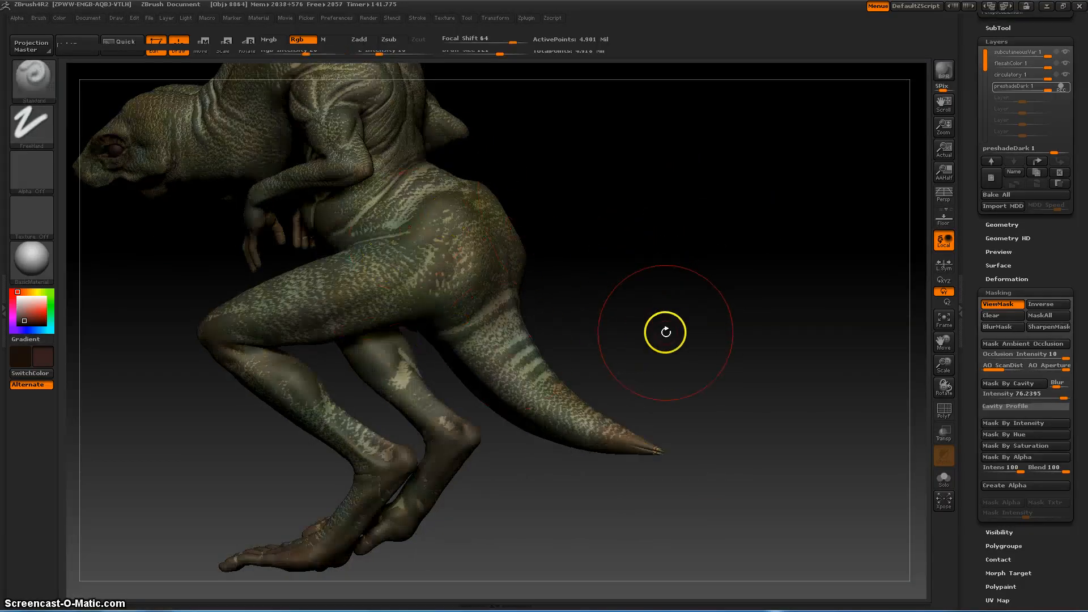
pyautogui.moveTo(664, 332); pyautogui.dragTo(673, 323)
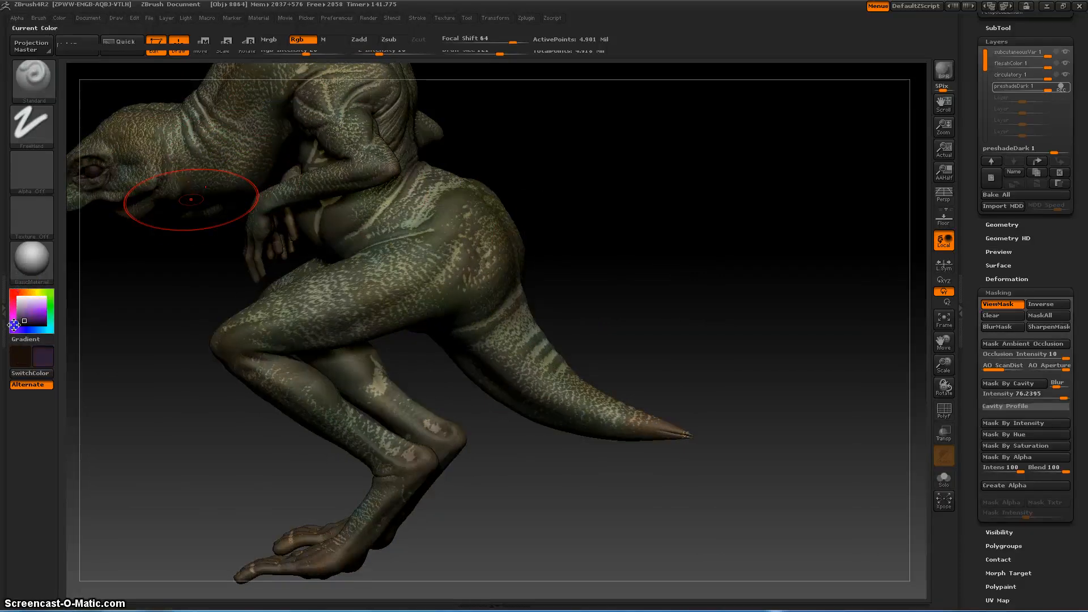
# Step: Choose a dark desaturated blue as the paint colour and lower the brush's RGB Intensity to 5
pyautogui.moveTo(22, 324); pyautogui.dragTo(39, 328)
pyautogui.click(26, 321)
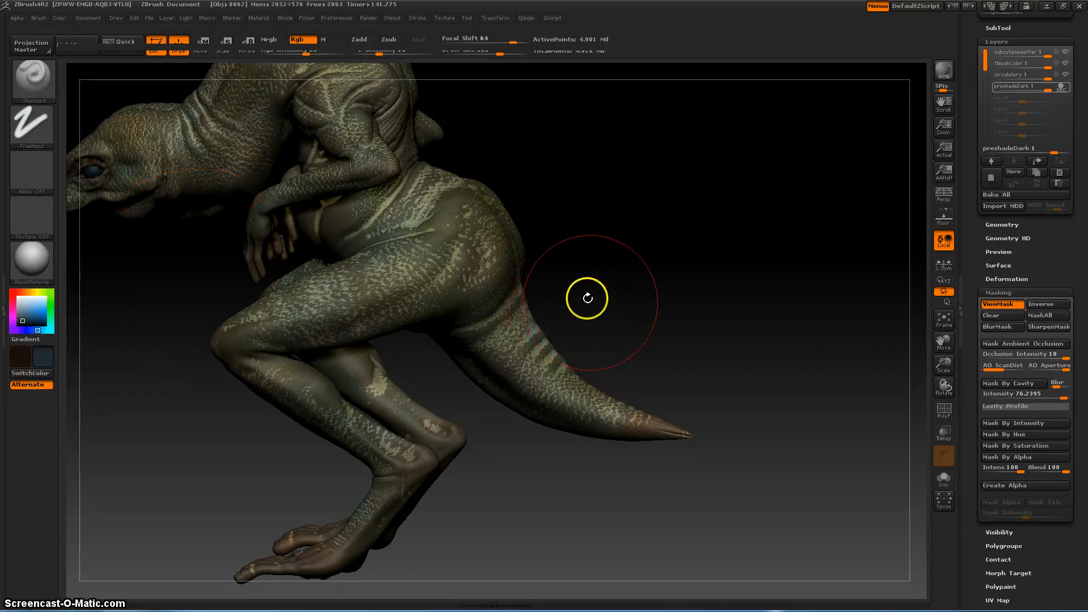
pyautogui.press('space')
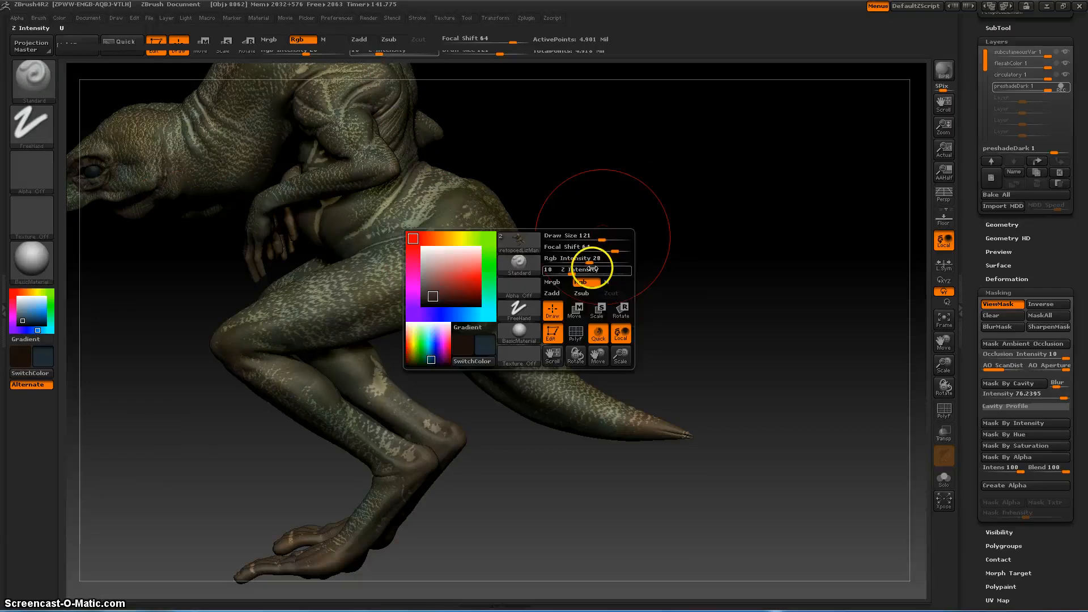
pyautogui.click(571, 261)
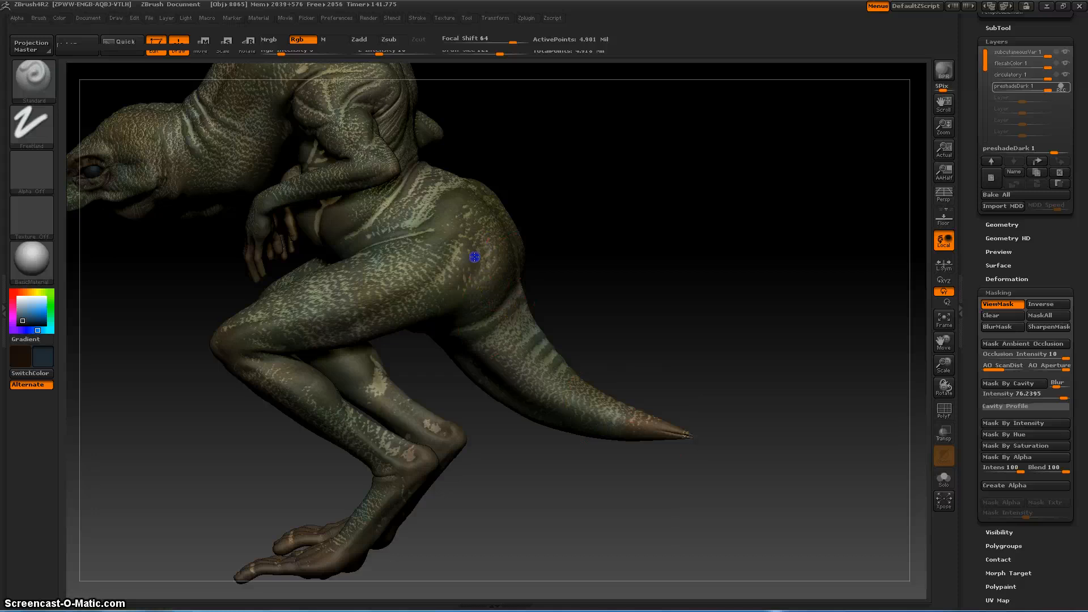
# Step: Paint a faint dark blue tint over the creature's hip, thigh and lower legs through the inverted cavity mask
pyautogui.moveTo(235, 355); pyautogui.dragTo(253, 385)
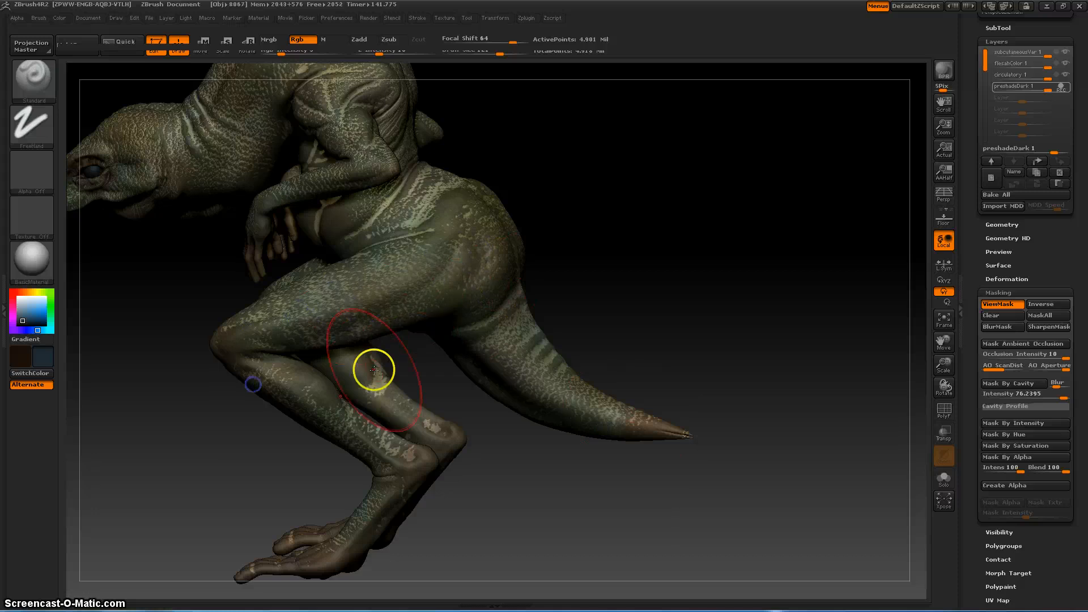
pyautogui.moveTo(373, 369); pyautogui.dragTo(377, 368)
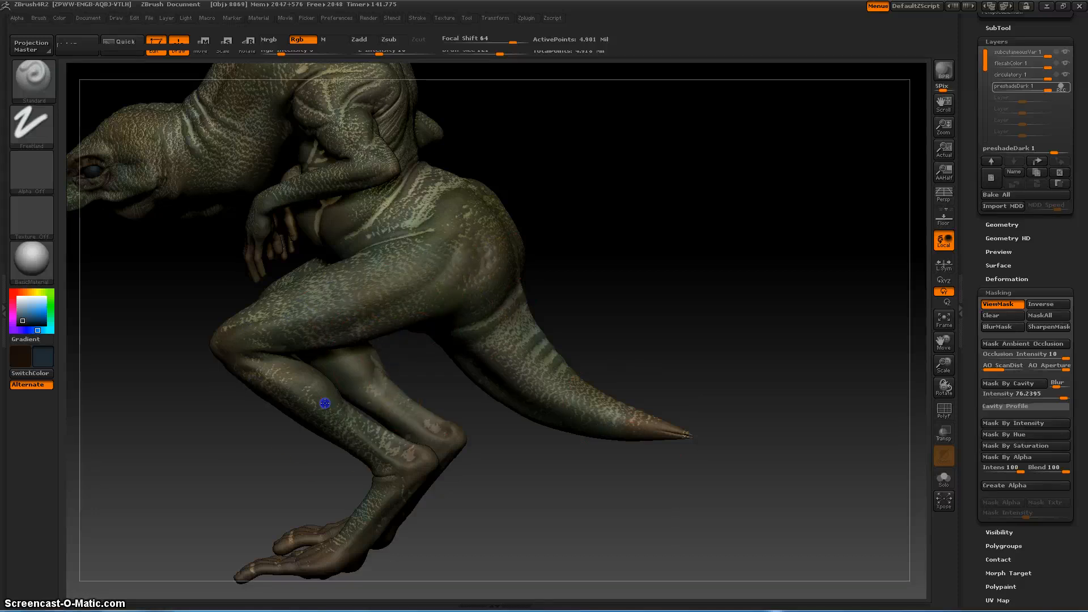
pyautogui.moveTo(624, 239); pyautogui.dragTo(646, 243)
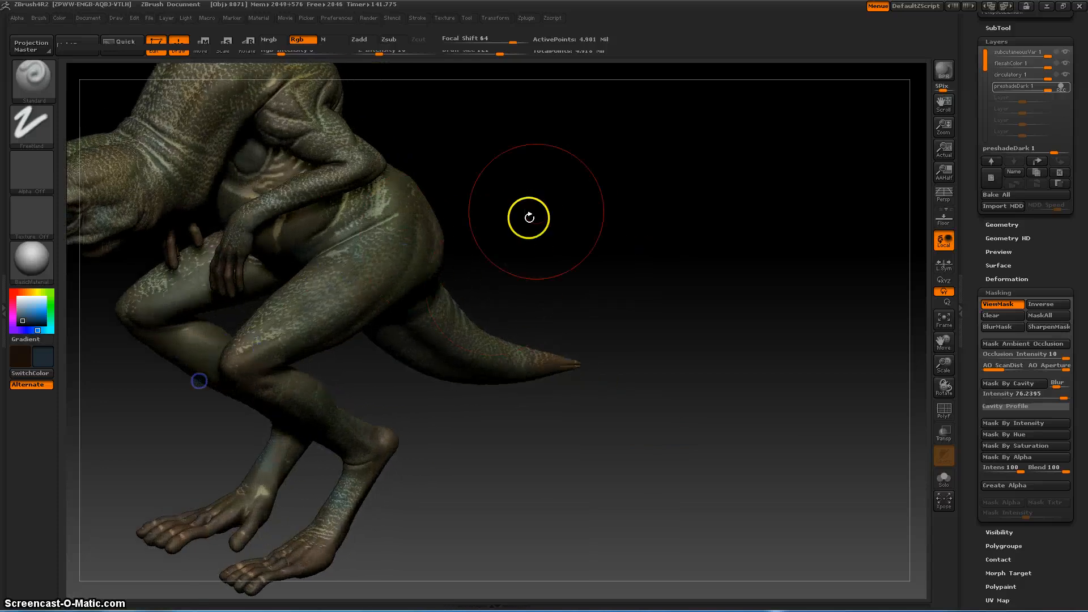
pyautogui.press('space')
pyautogui.moveTo(607, 243); pyautogui.dragTo(652, 308)
pyautogui.press('space')
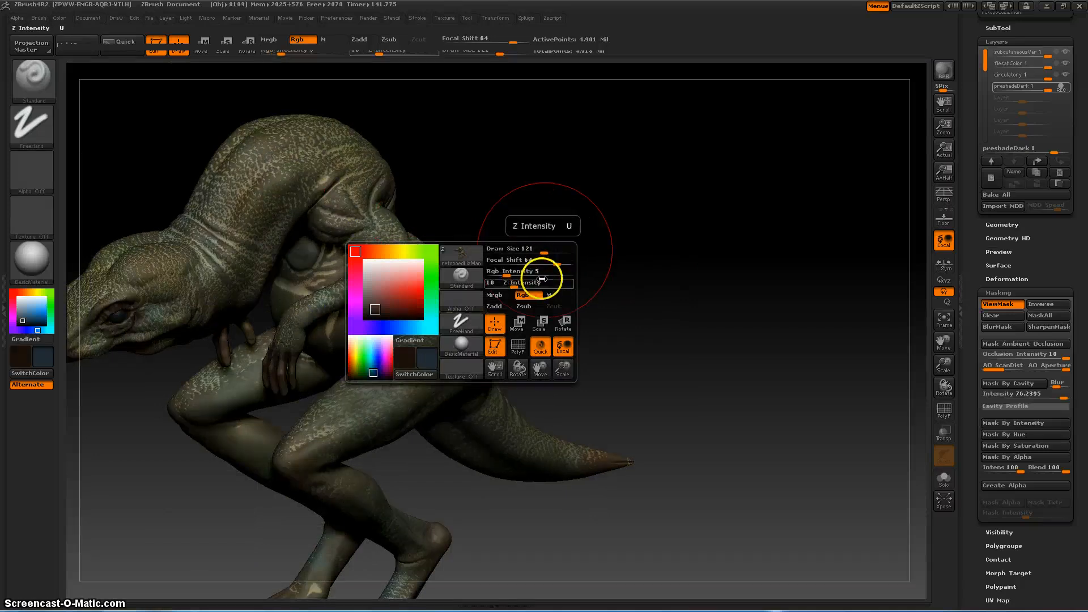
# Step: Tint the creature's hip folds, torso, shoulder, arms and back dark blue with light brush strokes
pyautogui.moveTo(649, 299); pyautogui.dragTo(416, 244)
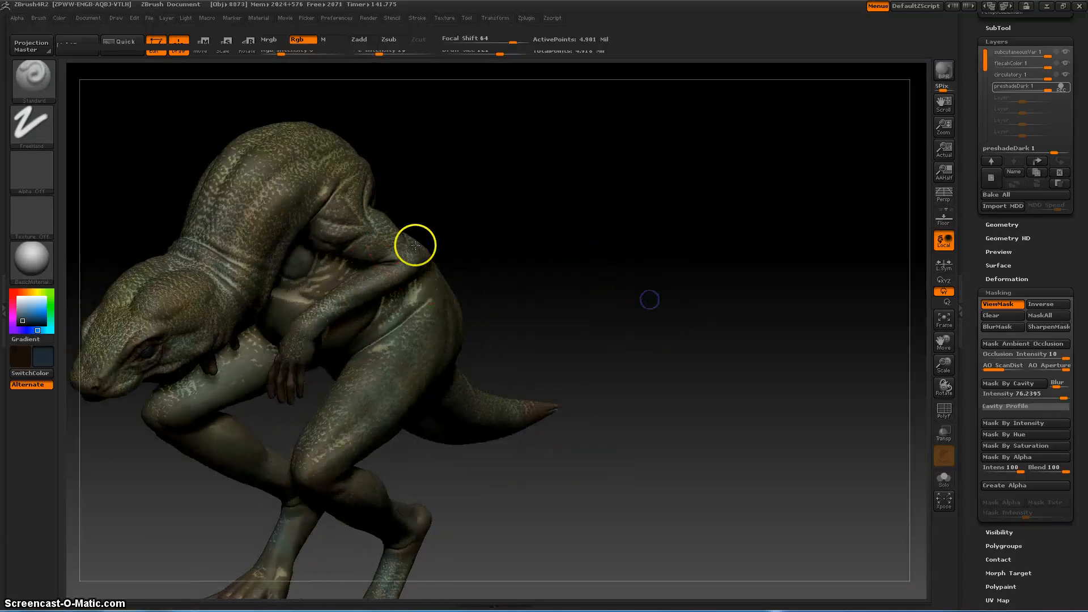
pyautogui.moveTo(578, 303); pyautogui.dragTo(411, 320)
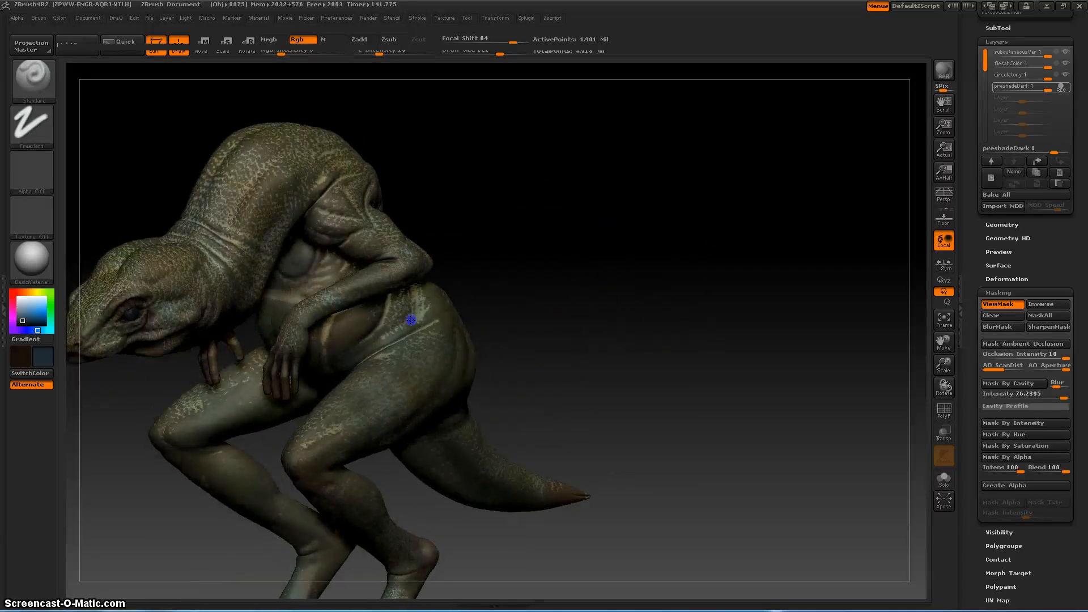
pyautogui.press('space')
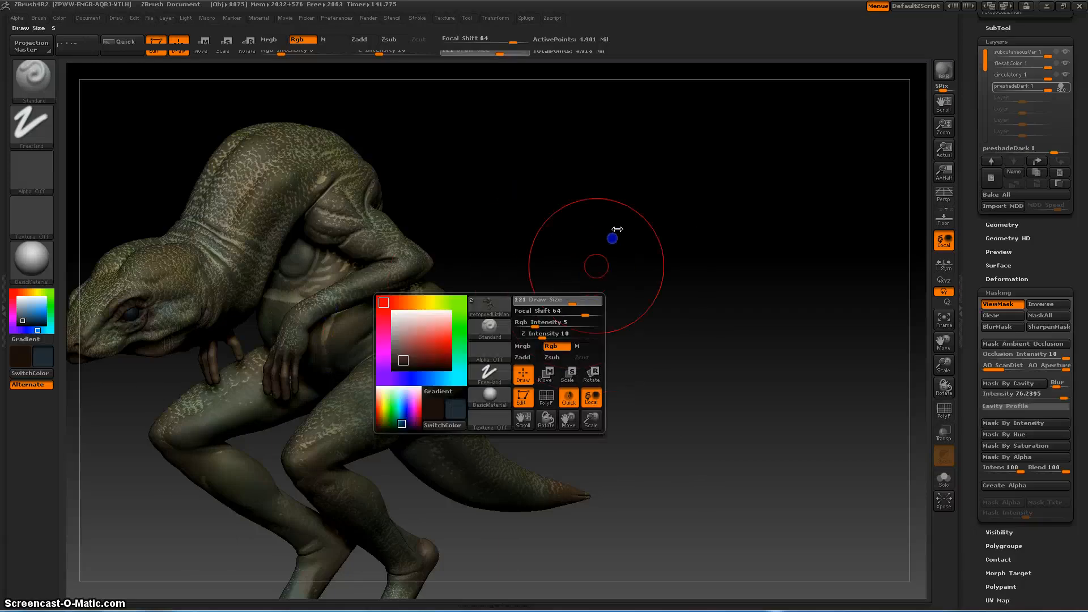
pyautogui.moveTo(563, 236); pyautogui.dragTo(349, 243)
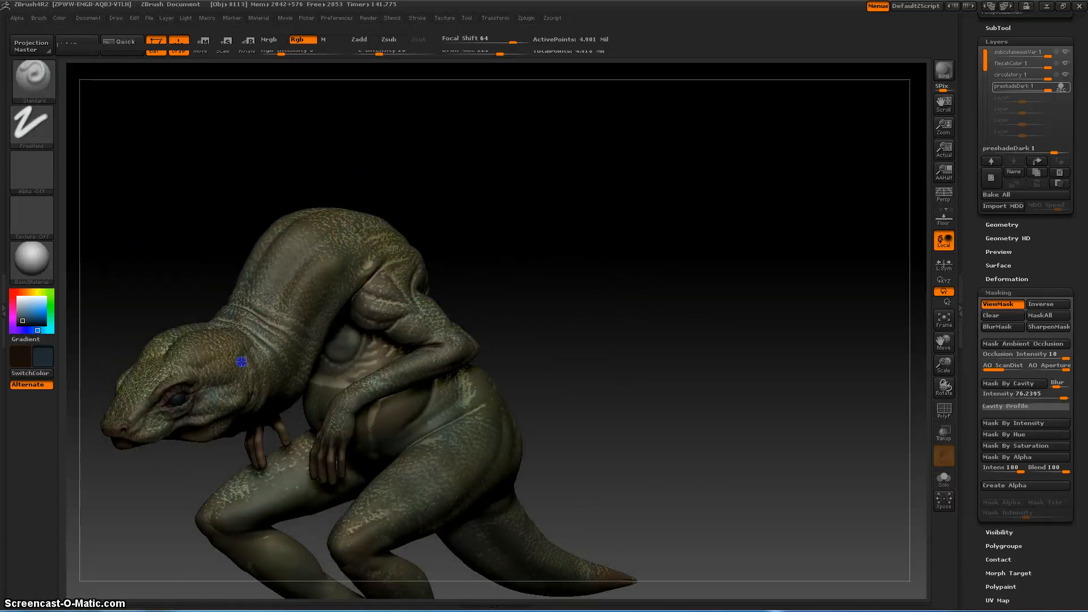
pyautogui.moveTo(425, 233); pyautogui.dragTo(447, 286)
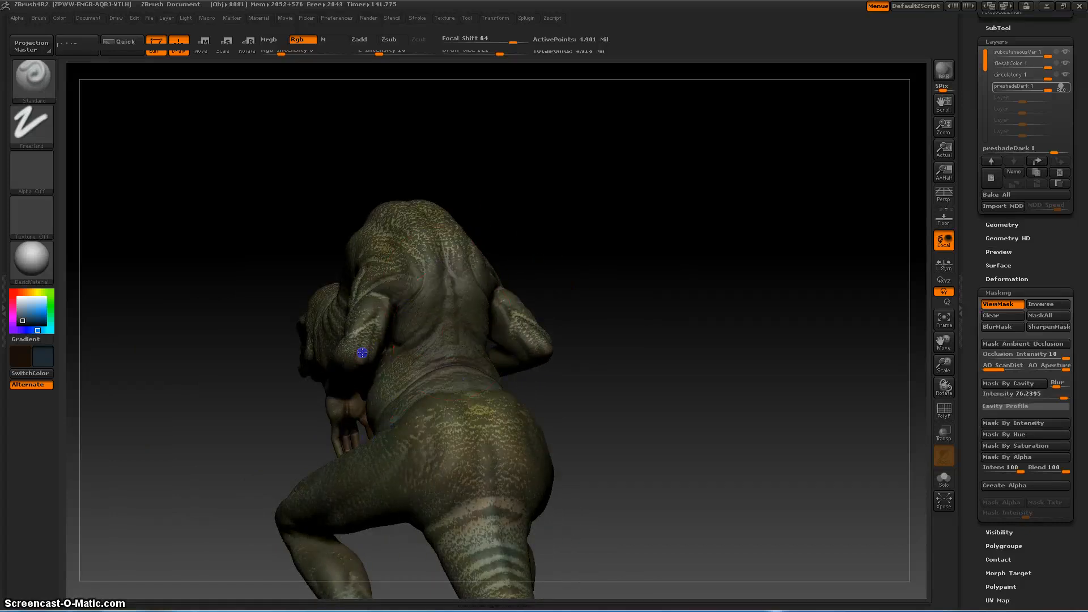
pyautogui.moveTo(337, 336); pyautogui.dragTo(412, 289)
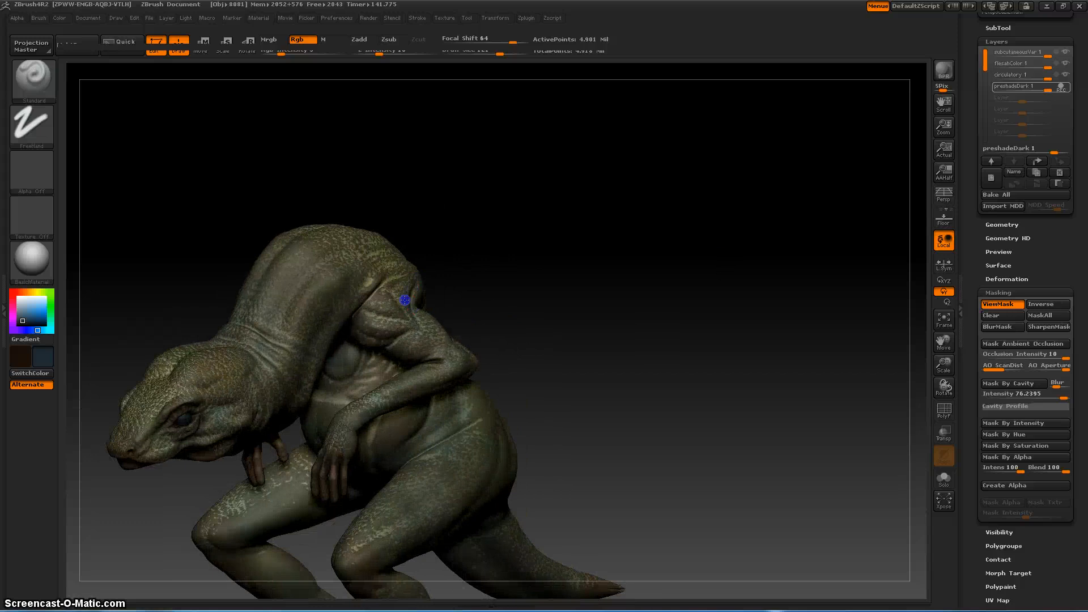
# Step: Brush the dark blue tint over the creature's head, cheek and neck skin detail
pyautogui.moveTo(403, 328); pyautogui.dragTo(321, 278)
pyautogui.moveTo(656, 250); pyautogui.dragTo(290, 317)
pyautogui.moveTo(206, 325)
pyautogui.mouseDown()
pyautogui.moveTo(170, 405)
pyautogui.moveTo(173, 458)
pyautogui.moveTo(177, 425)
pyautogui.moveTo(327, 284)
pyautogui.mouseUp()
pyautogui.moveTo(253, 405); pyautogui.dragTo(221, 318)
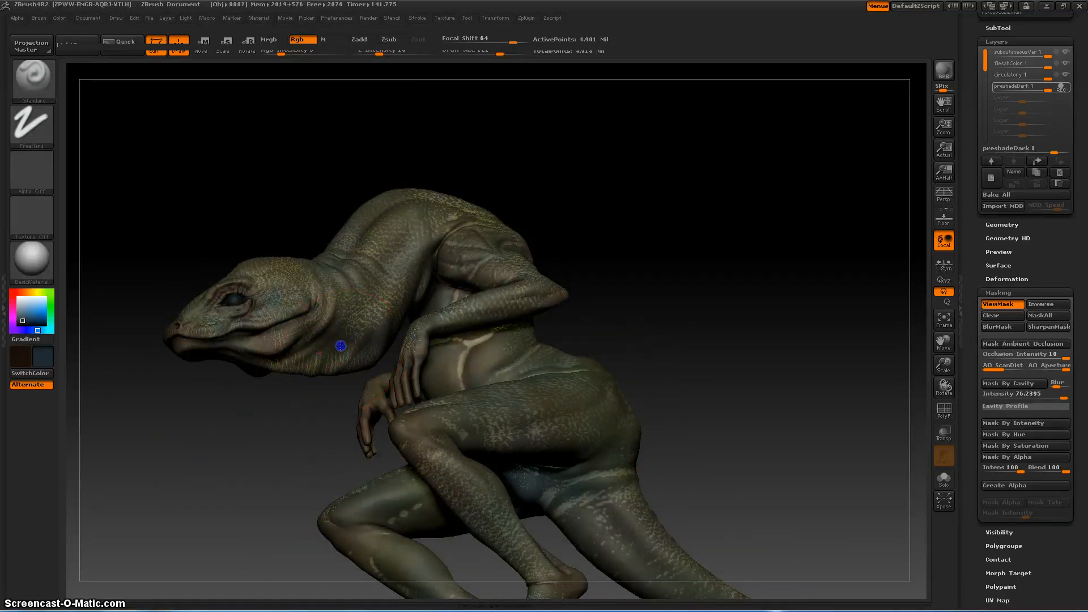
pyautogui.moveTo(638, 272)
pyautogui.mouseDown()
pyautogui.moveTo(726, 289)
pyautogui.moveTo(479, 356)
pyautogui.mouseUp()
pyautogui.moveTo(619, 283)
pyautogui.mouseDown()
pyautogui.moveTo(643, 297)
pyautogui.moveTo(728, 293)
pyautogui.mouseUp()
# Step: Tint the belly, groin, tail and feet dark blue, covering both the underside and the top of the tail
pyautogui.moveTo(459, 322); pyautogui.dragTo(385, 344)
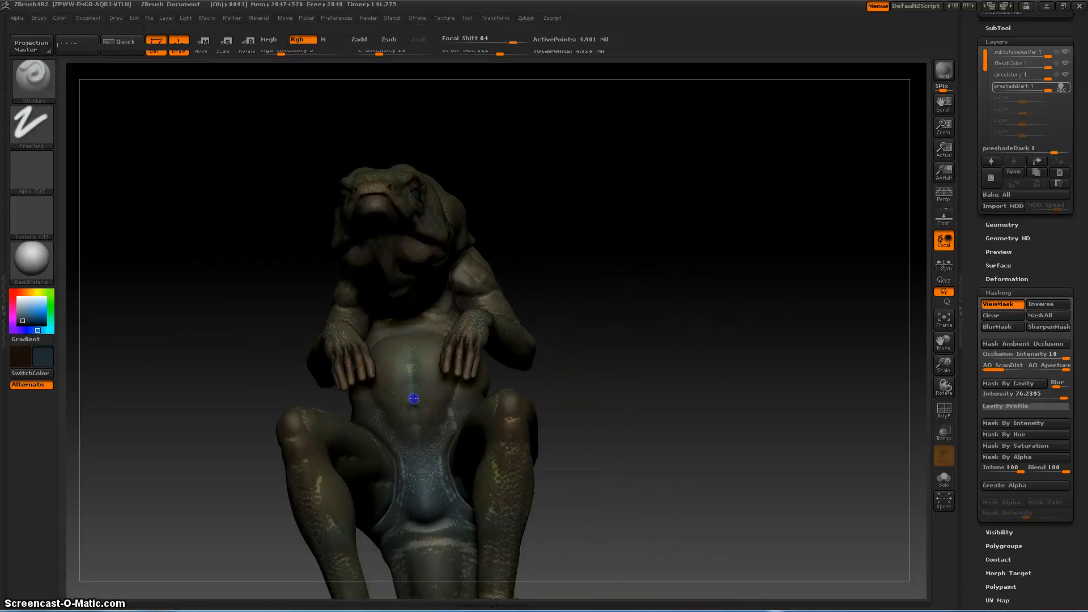
pyautogui.moveTo(661, 406); pyautogui.dragTo(664, 349)
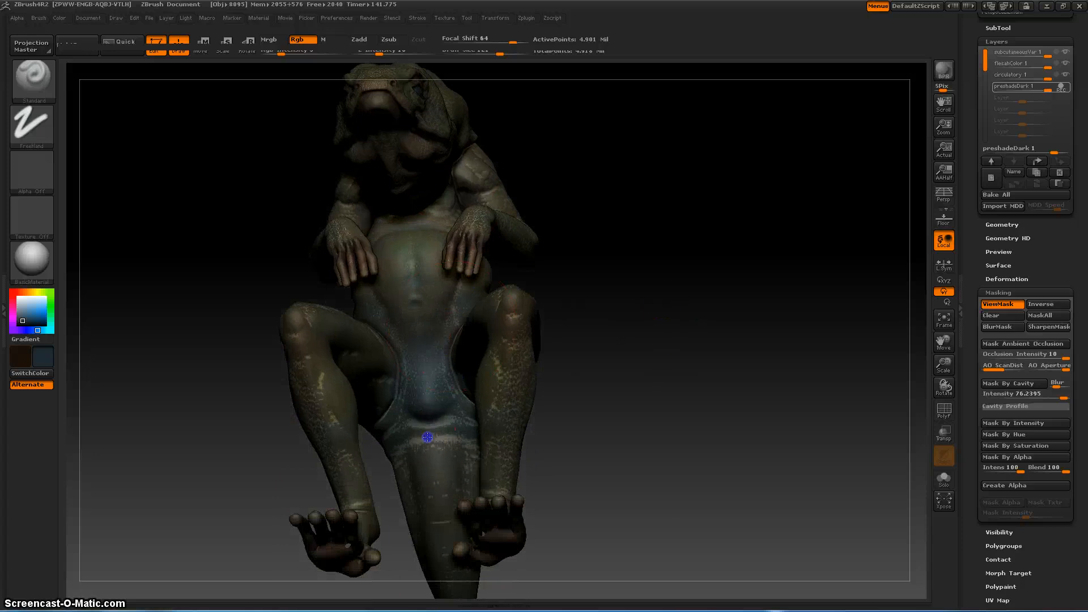
pyautogui.moveTo(578, 429); pyautogui.dragTo(603, 361)
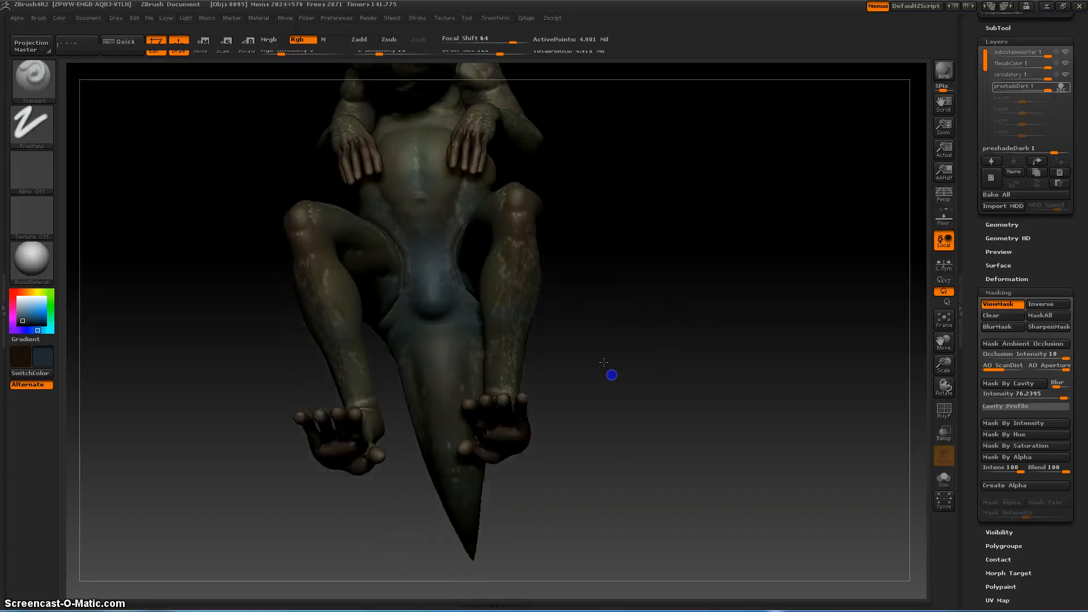
pyautogui.moveTo(636, 400); pyautogui.dragTo(572, 454)
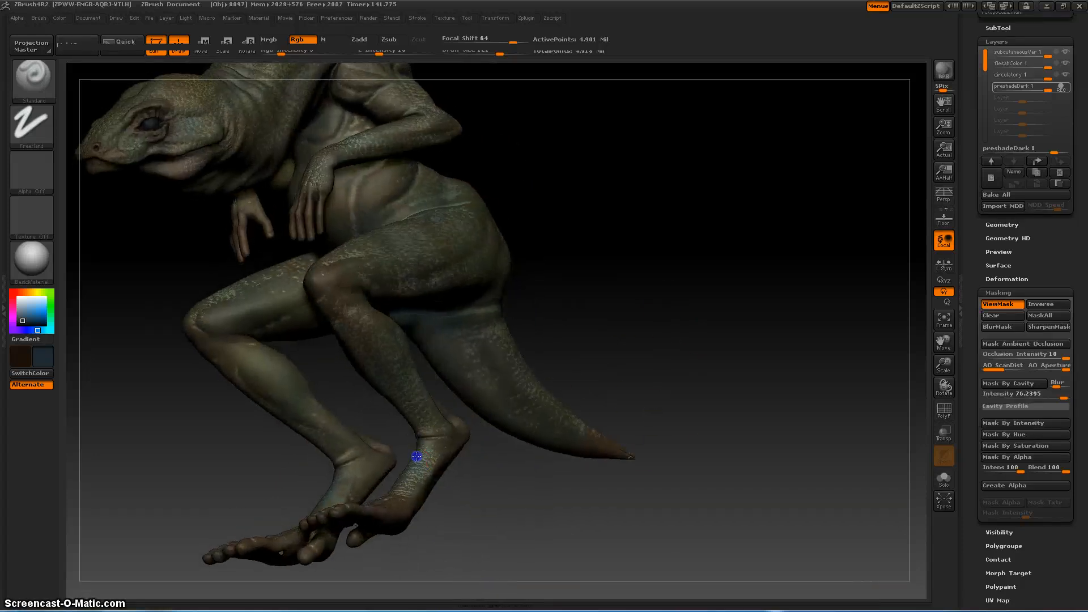
pyautogui.moveTo(699, 359); pyautogui.dragTo(627, 402)
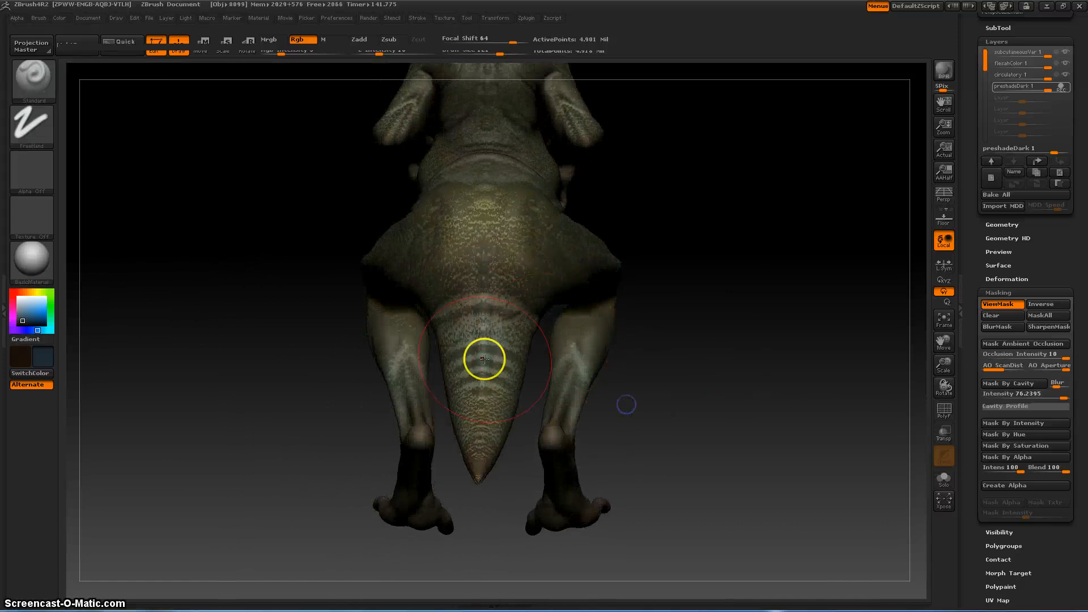
pyautogui.moveTo(489, 325); pyautogui.dragTo(489, 301)
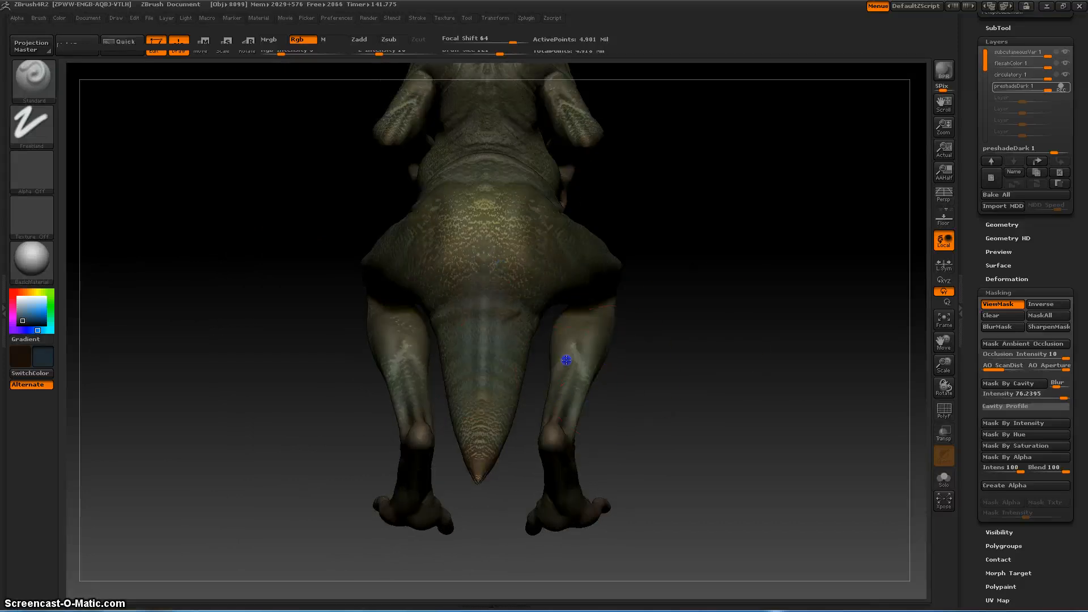
pyautogui.moveTo(698, 332); pyautogui.dragTo(750, 328)
pyautogui.keyDown('alt'); pyautogui.moveTo(402, 374); pyautogui.dragTo(248, 465); pyautogui.keyUp('alt')
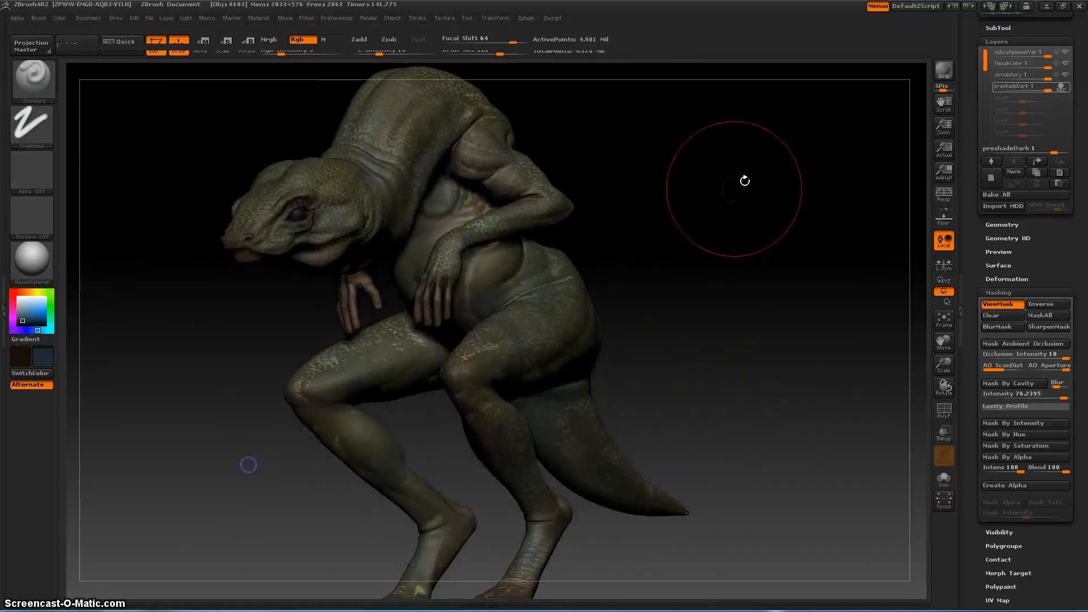
# Step: Clear the mask on the creature and add a new layer named preshadeLight
pyautogui.keyDown('ctrl'); pyautogui.moveTo(670, 233); pyautogui.dragTo(699, 294); pyautogui.keyUp('ctrl')
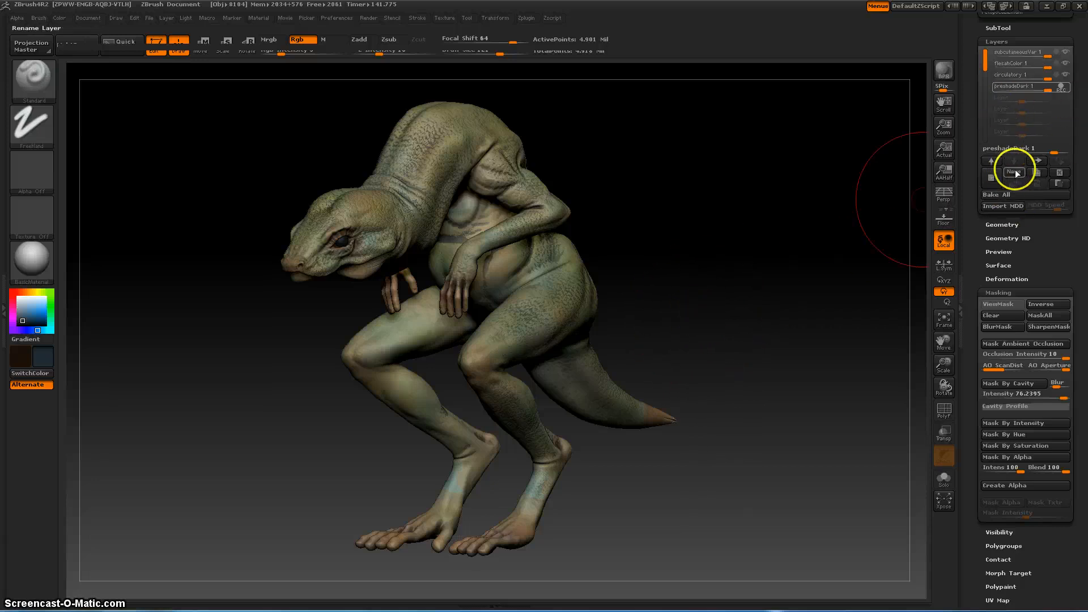
pyautogui.click(991, 179)
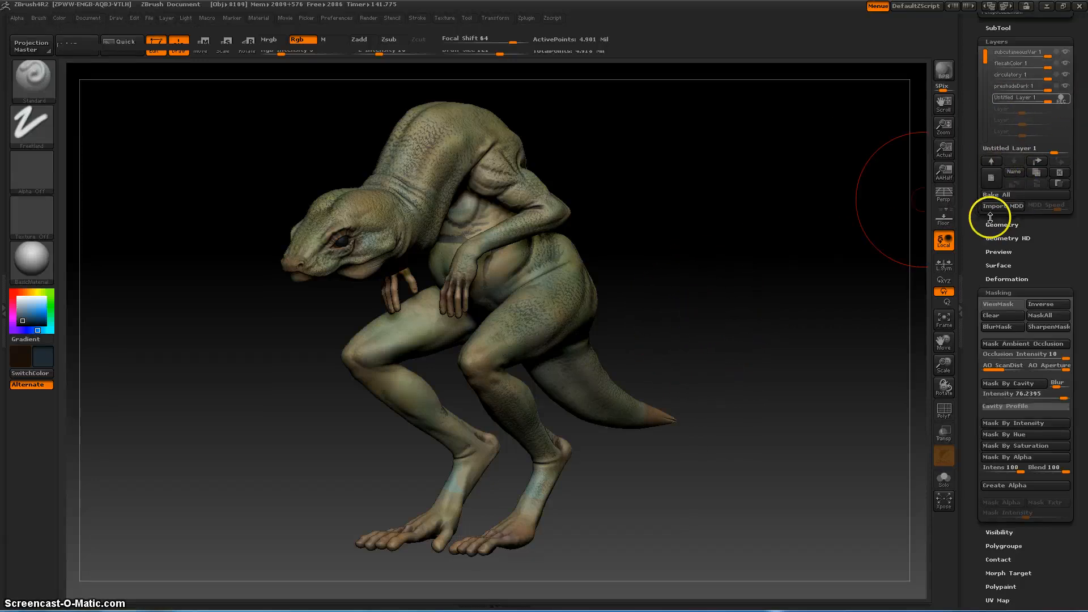
pyautogui.click(1017, 172)
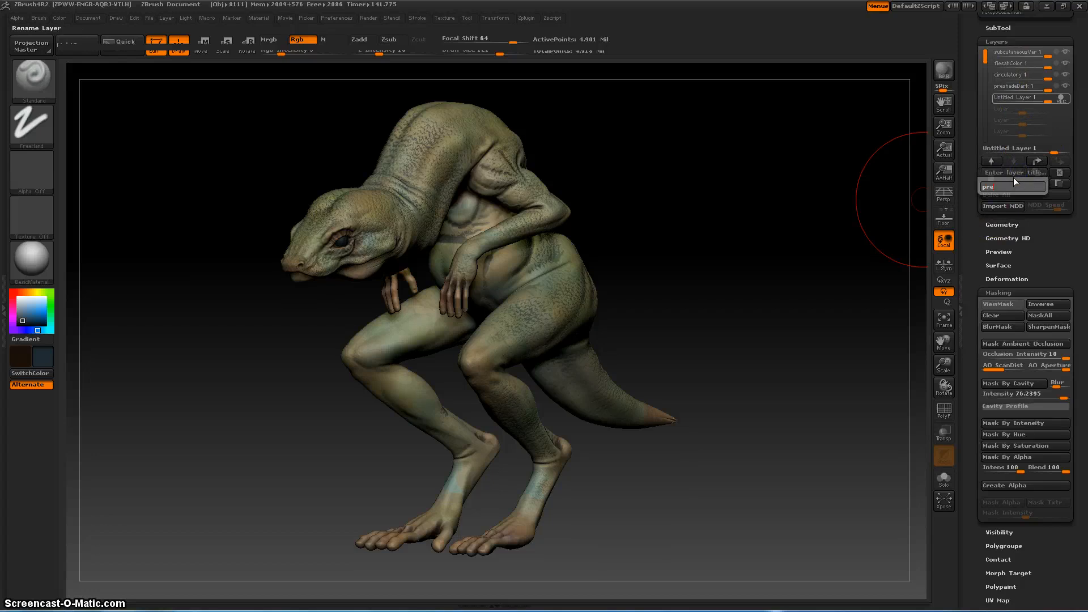
pyautogui.write('preshadeLight')
pyautogui.press('Return')
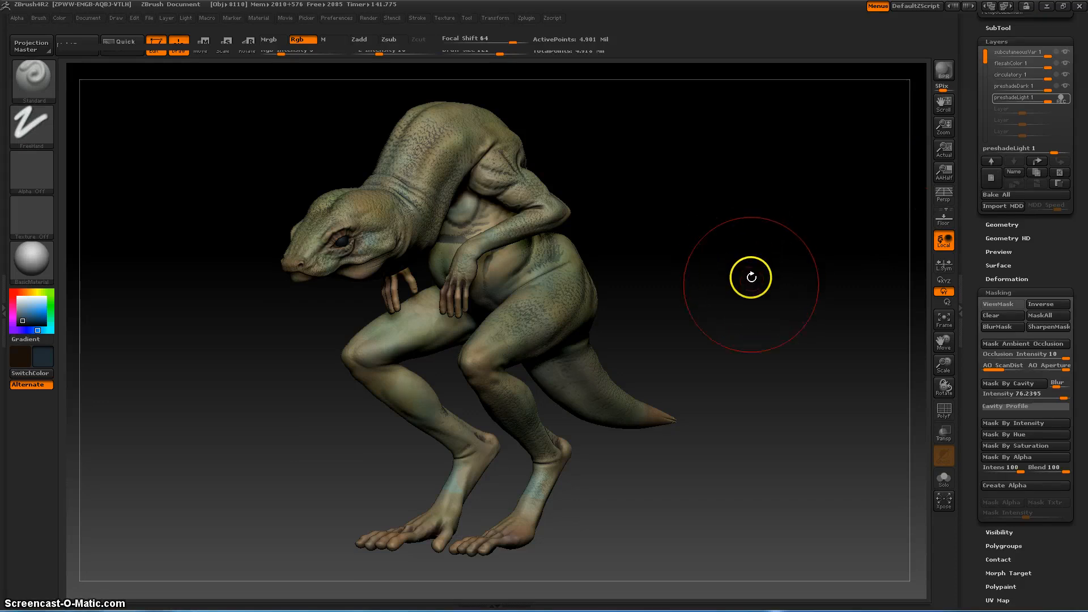
# Step: Mask the creature by cavity, raise the Cavity Intensity to 100, increase the cavity blur, and reapply the mask
pyautogui.moveTo(741, 285)
pyautogui.mouseDown()
pyautogui.moveTo(721, 328)
pyautogui.moveTo(729, 340)
pyautogui.mouseUp()
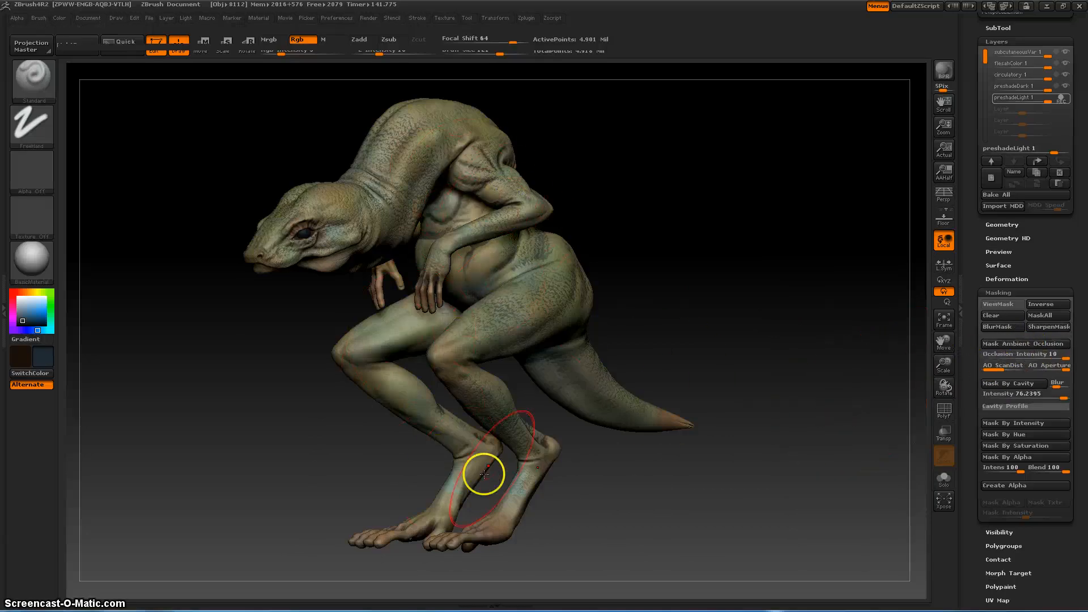
pyautogui.click(1021, 391)
pyautogui.moveTo(699, 324); pyautogui.dragTo(677, 326)
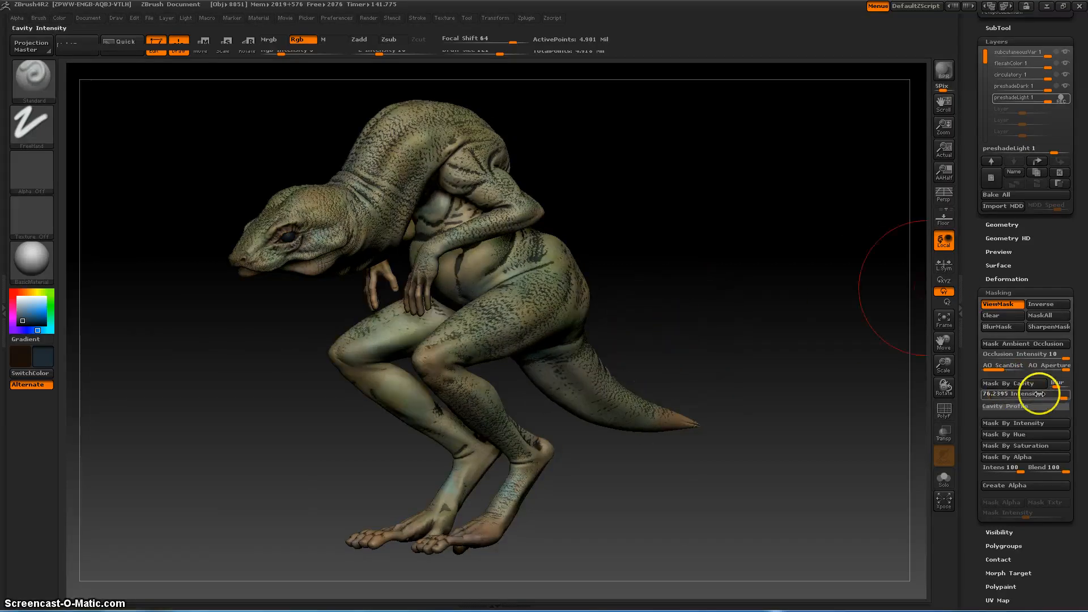
pyautogui.moveTo(1064, 398)
pyautogui.mouseDown()
pyautogui.moveTo(1085, 394)
pyautogui.moveTo(1060, 386)
pyautogui.mouseUp()
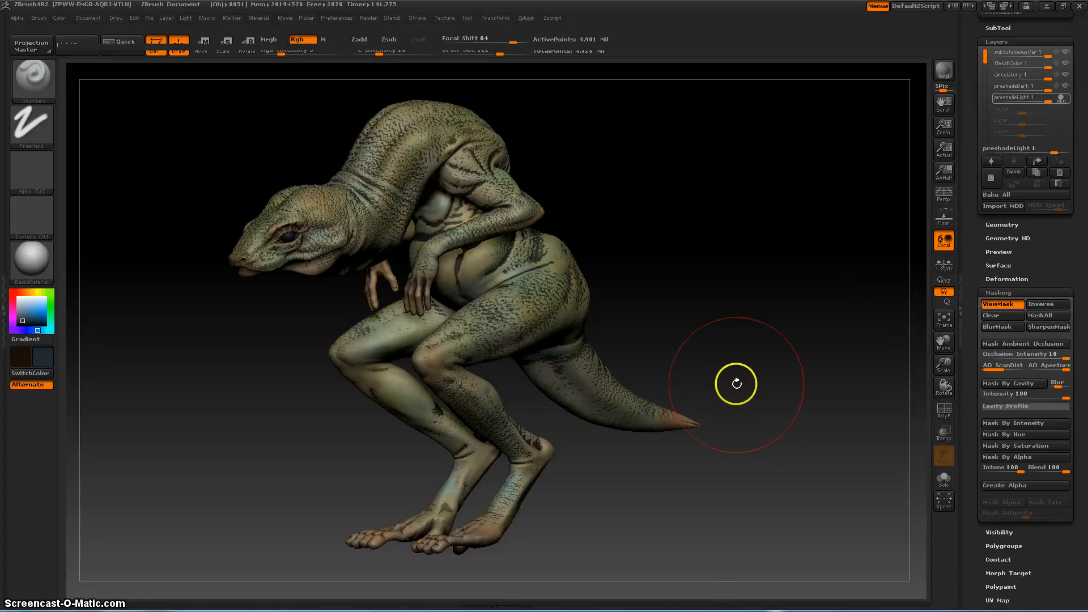
pyautogui.moveTo(762, 393); pyautogui.dragTo(749, 415)
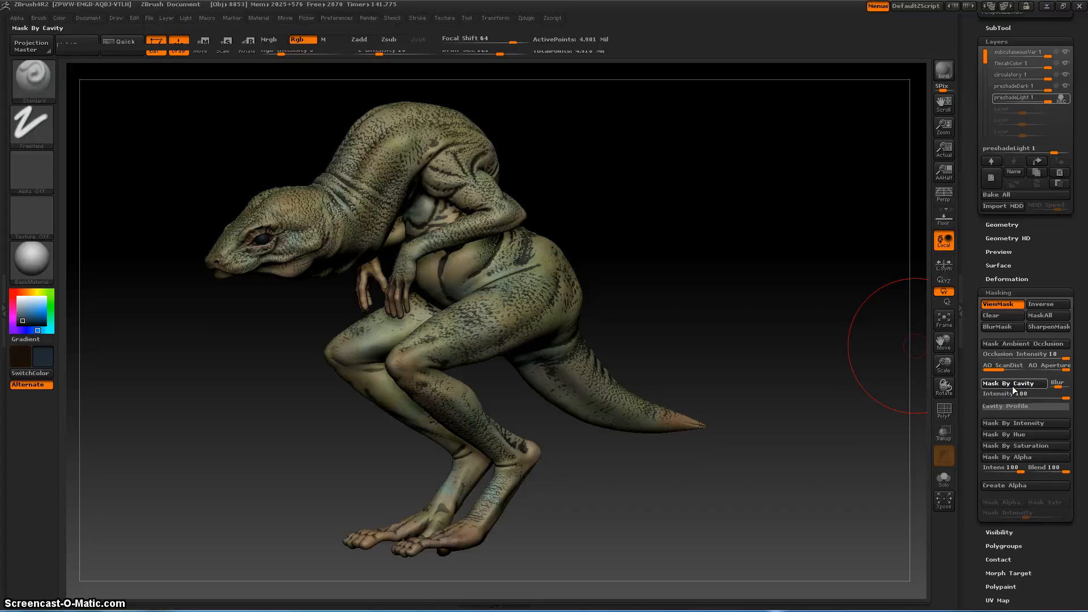
pyautogui.click(705, 381)
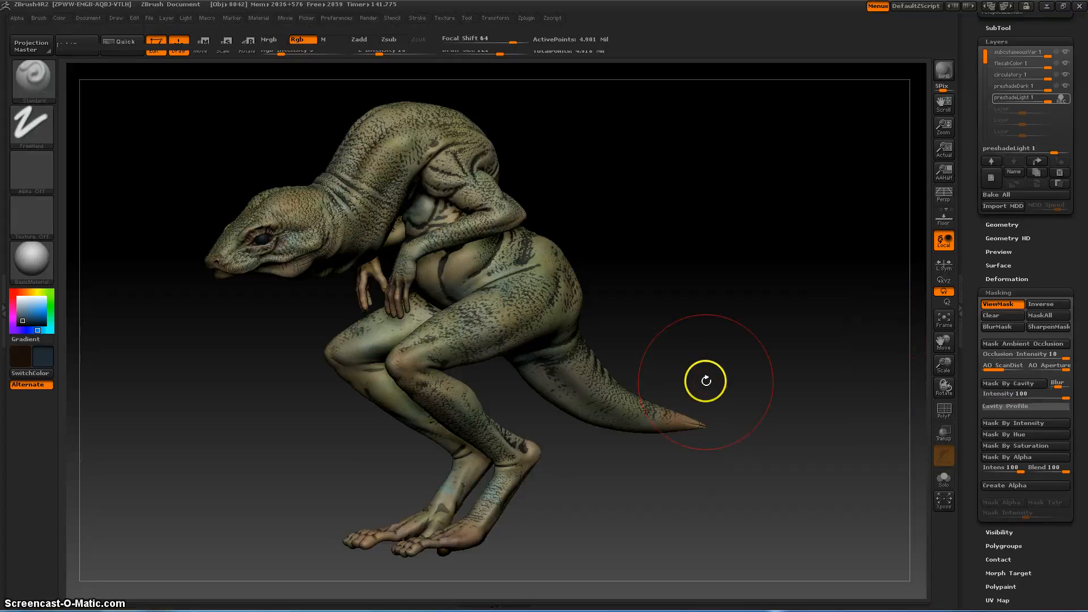
# Step: Blur the cavity mask on the creature to soften its edges
pyautogui.moveTo(706, 381); pyautogui.dragTo(715, 335)
pyautogui.click(1002, 326)
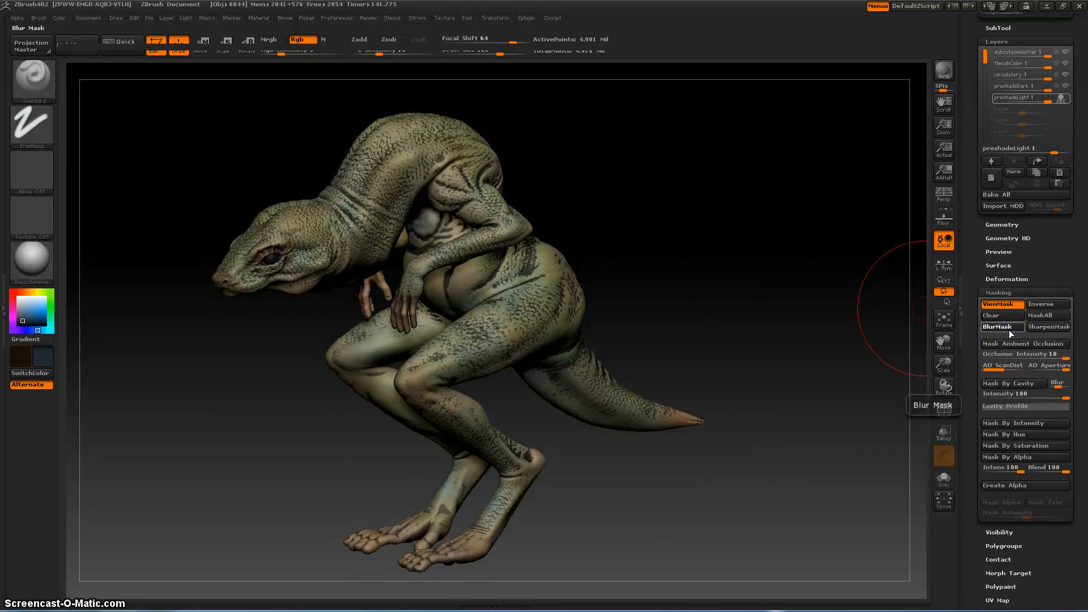
pyautogui.click(1008, 329)
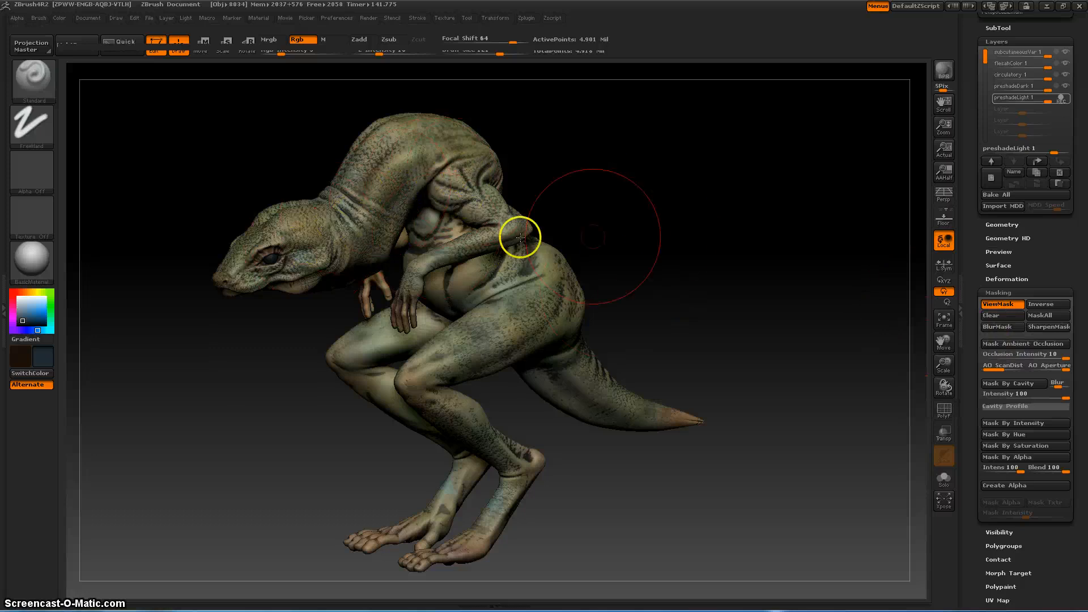
pyautogui.keyDown('alt'); pyautogui.moveTo(639, 220); pyautogui.dragTo(679, 237); pyautogui.keyUp('alt')
# Step: Choose a light desaturated tan as the paint colour, RGB 191, 171, 126
pyautogui.click(43, 294)
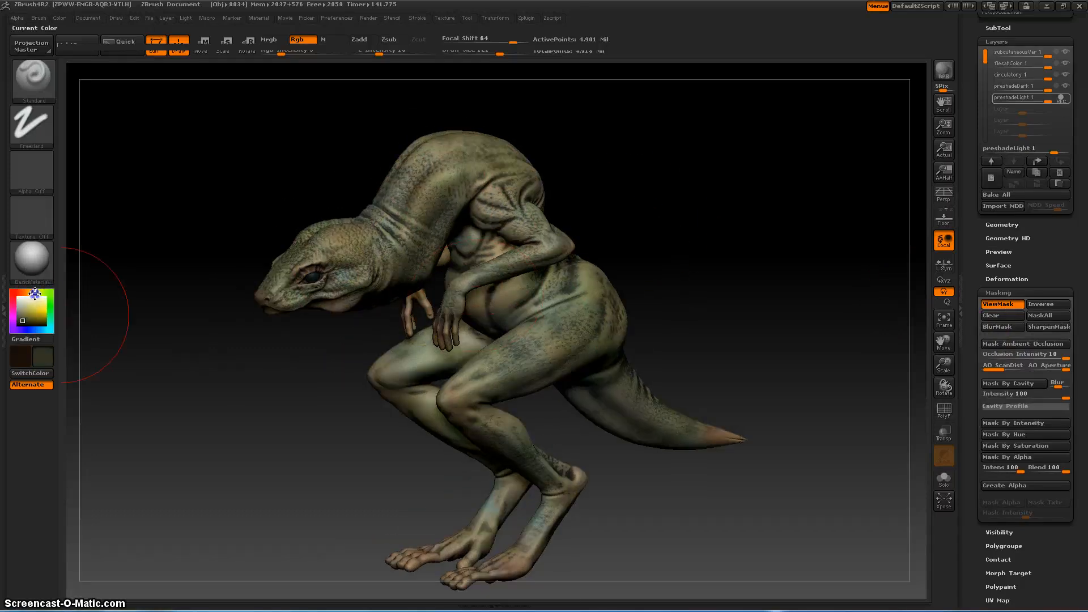
pyautogui.click(28, 314)
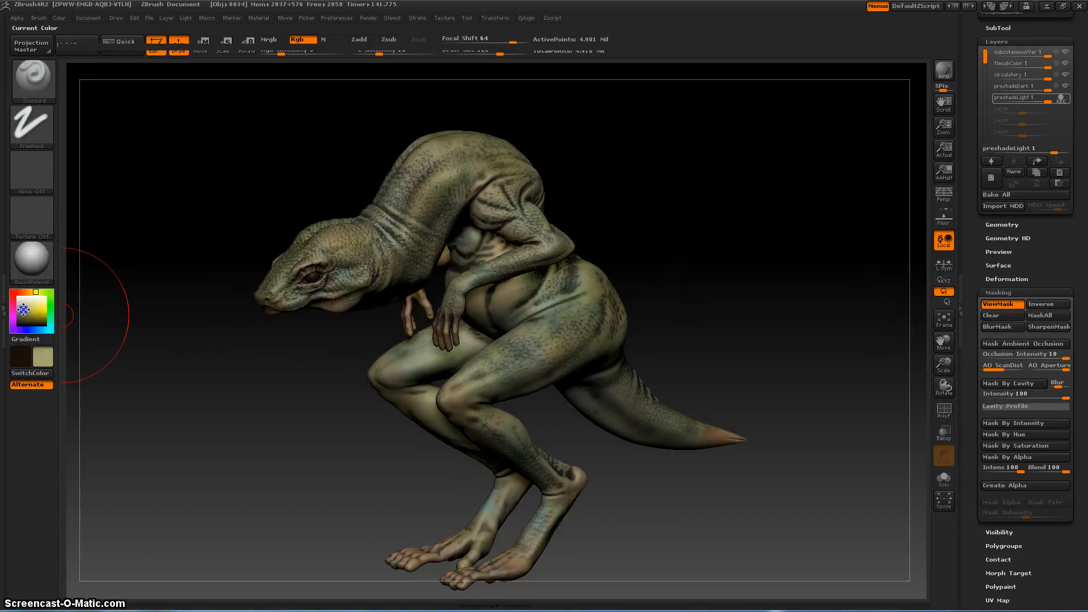
pyautogui.click(24, 310)
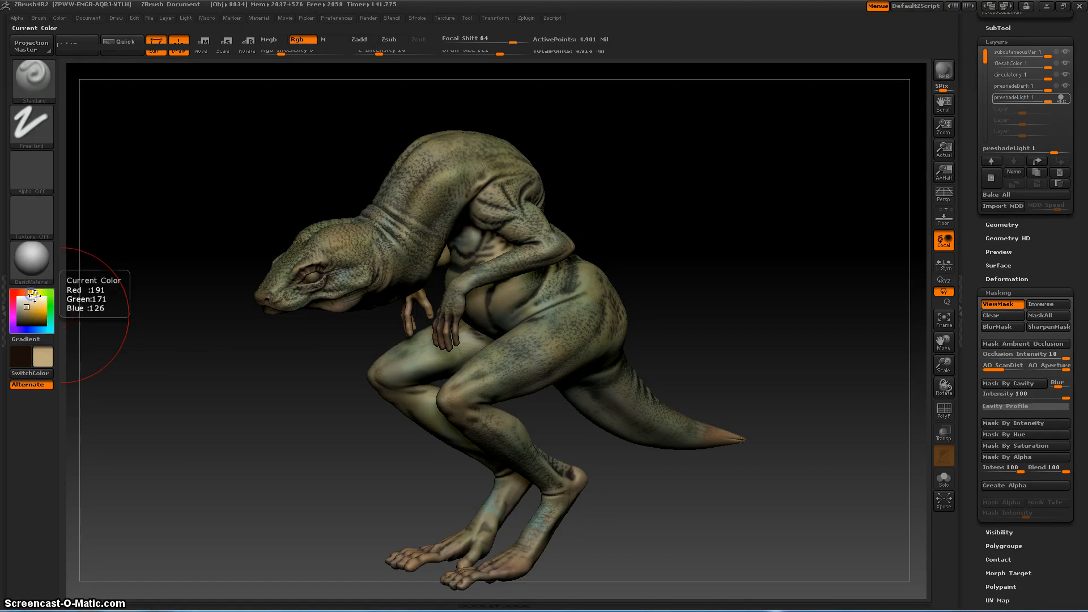
# Step: Paint light tan over the raised skin detail on the creature's head, neck, torso and arm with a smaller brush
pyautogui.moveTo(668, 186); pyautogui.dragTo(655, 229)
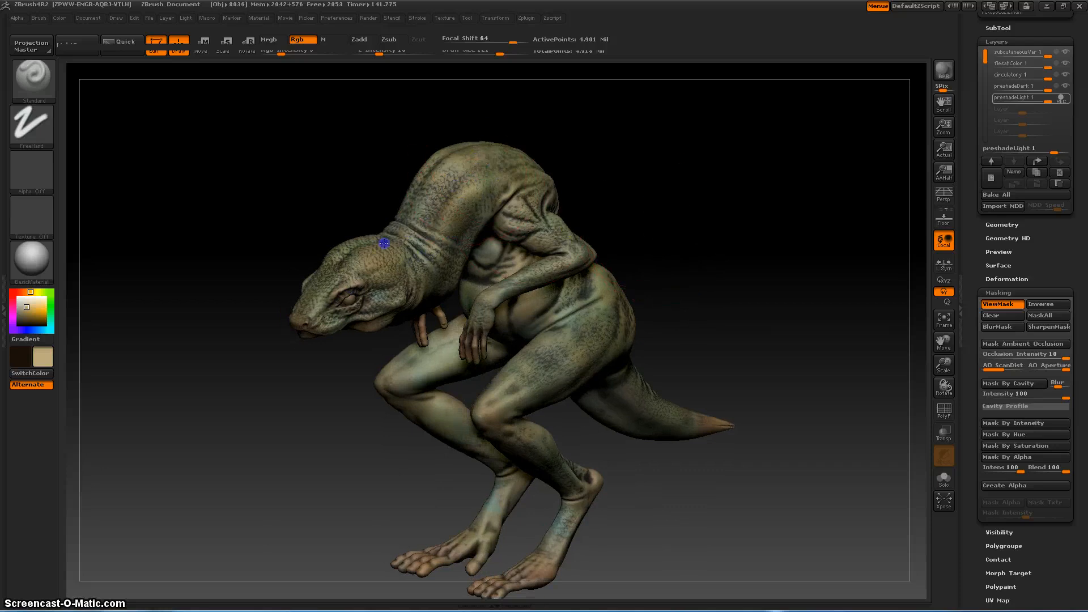
pyautogui.keyDown('alt'); pyautogui.moveTo(266, 390); pyautogui.dragTo(369, 411); pyautogui.keyUp('alt')
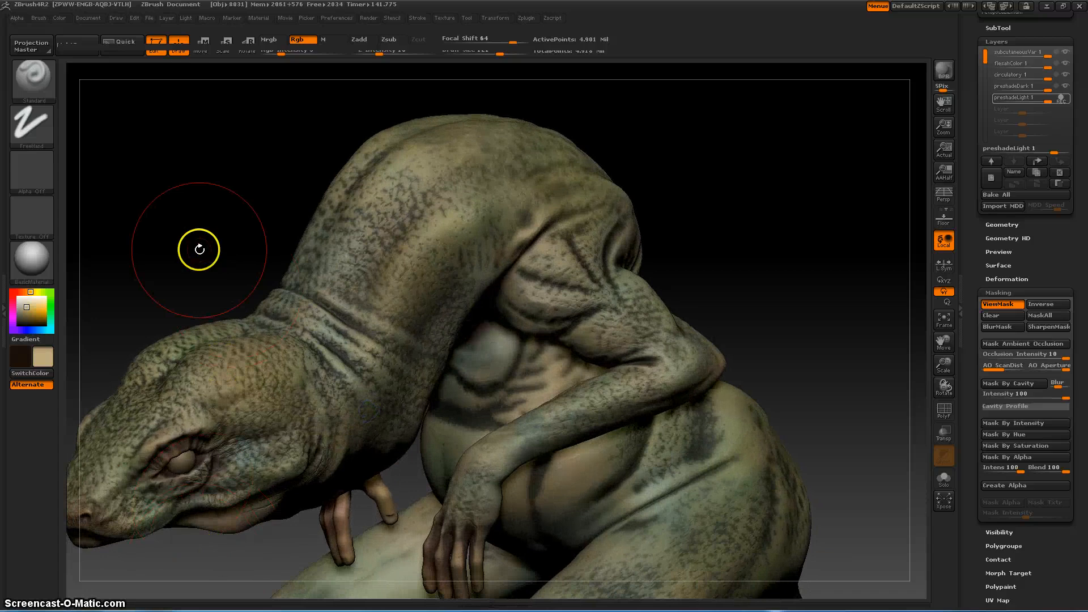
pyautogui.keyDown('alt'); pyautogui.moveTo(198, 248); pyautogui.dragTo(287, 172); pyautogui.keyUp('alt')
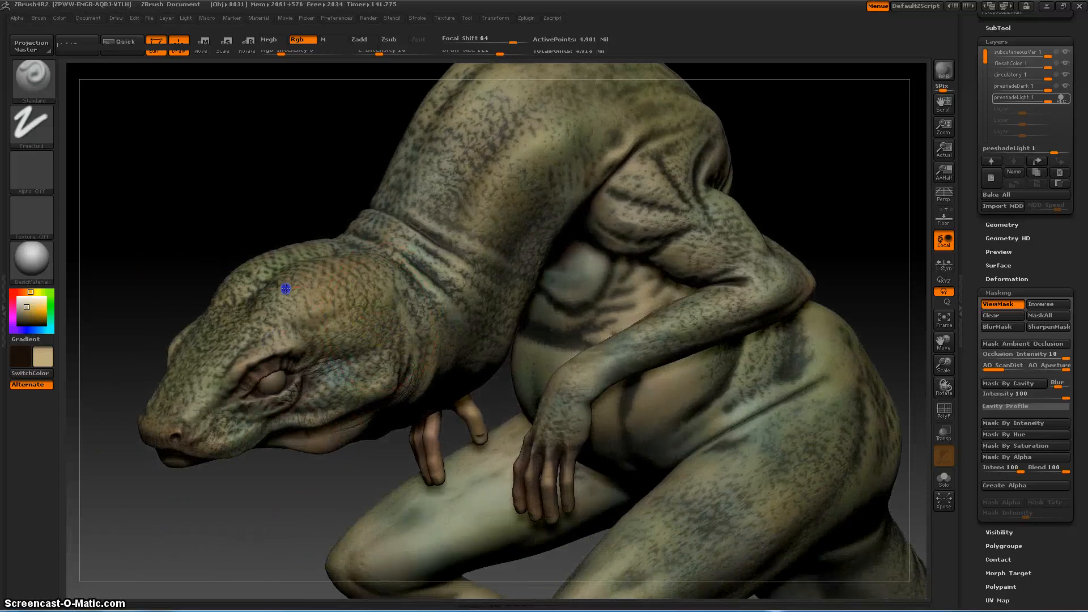
pyautogui.press('[')
pyautogui.press('[')
pyautogui.press('[')
pyautogui.keyDown('alt'); pyautogui.moveTo(792, 195); pyautogui.dragTo(493, 173); pyautogui.keyUp('alt')
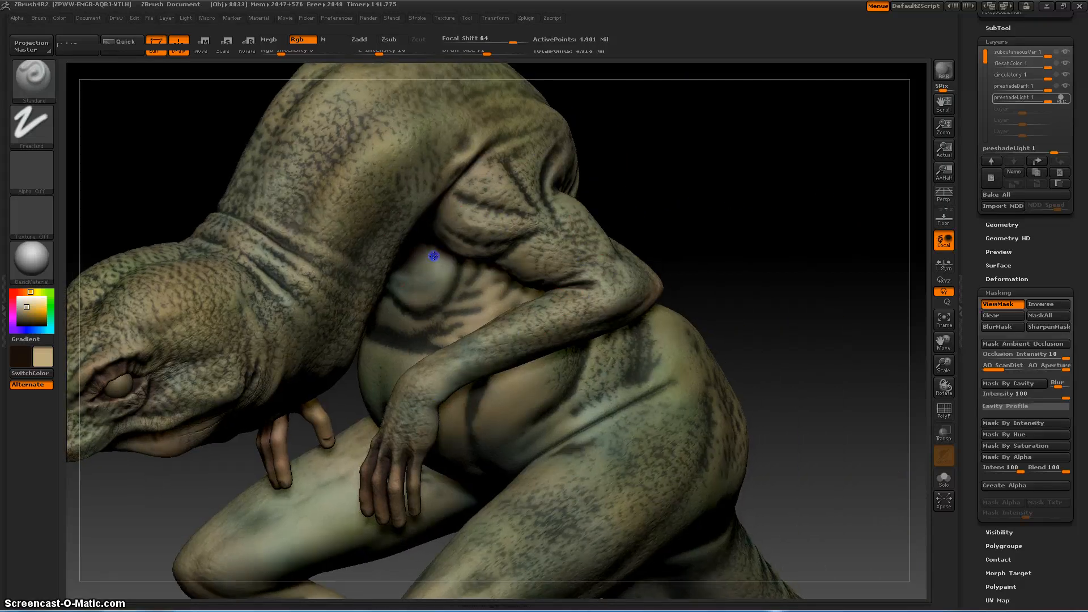
pyautogui.moveTo(738, 292)
pyautogui.mouseDown()
pyautogui.moveTo(738, 257)
pyautogui.moveTo(804, 275)
pyautogui.moveTo(697, 265)
pyautogui.moveTo(688, 250)
pyautogui.mouseUp()
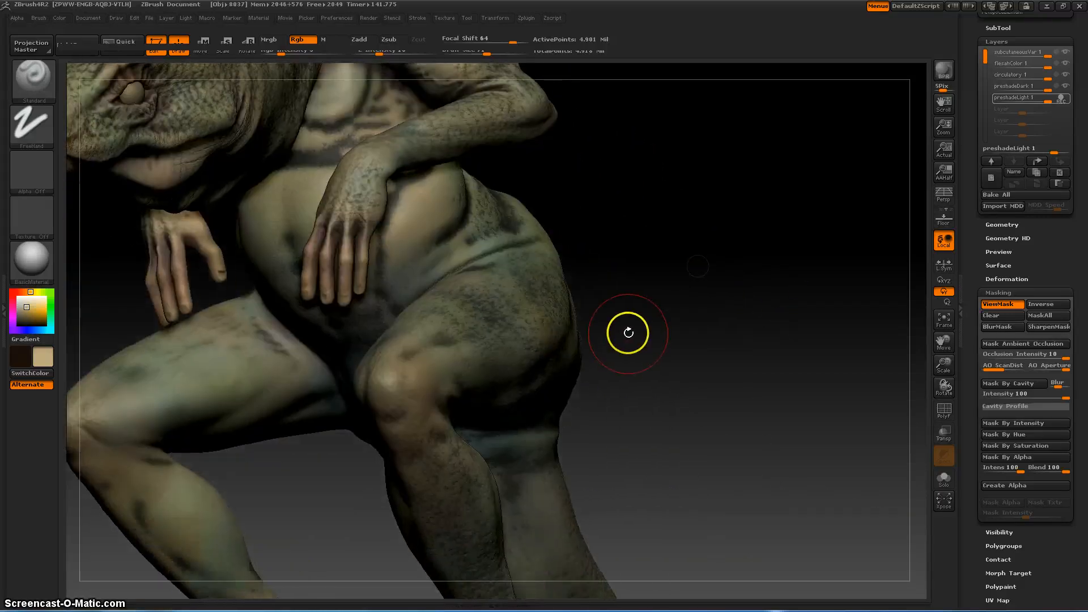
# Step: Enlarge the brush and paint light tan over the raised skin detail on the creature's thighs and lower legs
pyautogui.press('[')
pyautogui.press('[')
pyautogui.press('[')
pyautogui.press(']')
pyautogui.press(']')
pyautogui.press(']')
pyautogui.press(']')
pyautogui.press(']')
pyautogui.press(']')
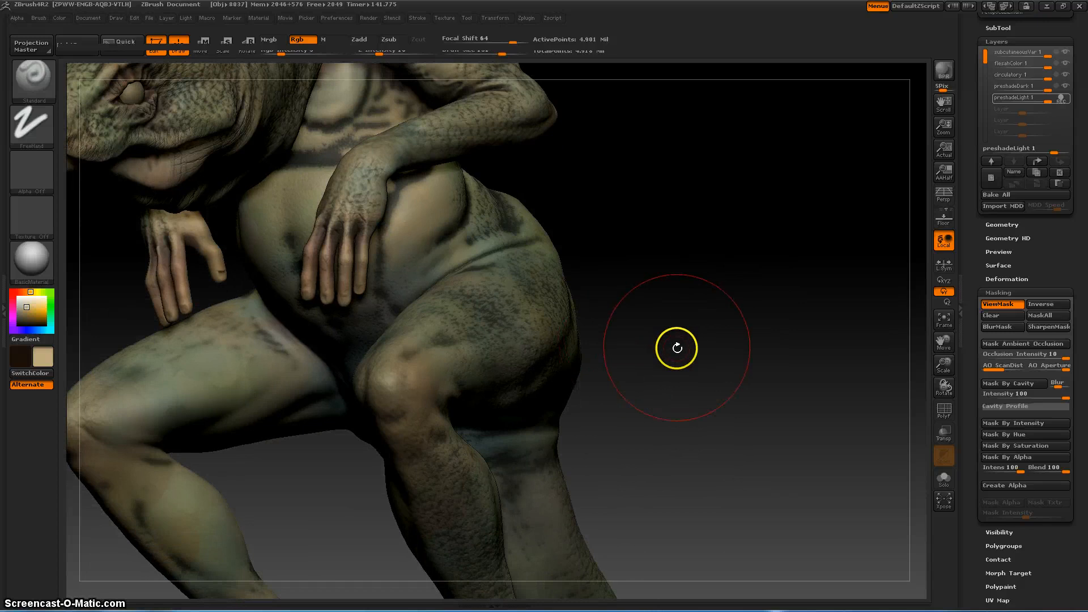
pyautogui.moveTo(678, 348)
pyautogui.mouseDown()
pyautogui.moveTo(663, 354)
pyautogui.moveTo(573, 318)
pyautogui.moveTo(506, 254)
pyautogui.mouseUp()
pyautogui.moveTo(655, 289); pyautogui.dragTo(611, 304)
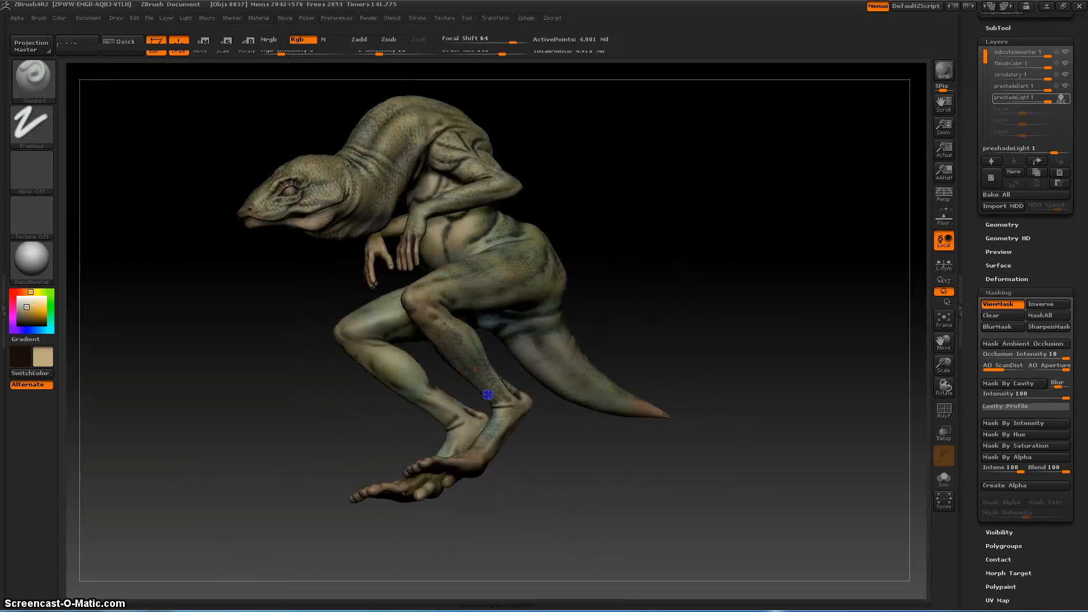
# Step: Continue the light tan preshading over the creature's back, shoulders, rump and tail on the preshadeLight layer
pyautogui.moveTo(726, 302); pyautogui.dragTo(572, 293)
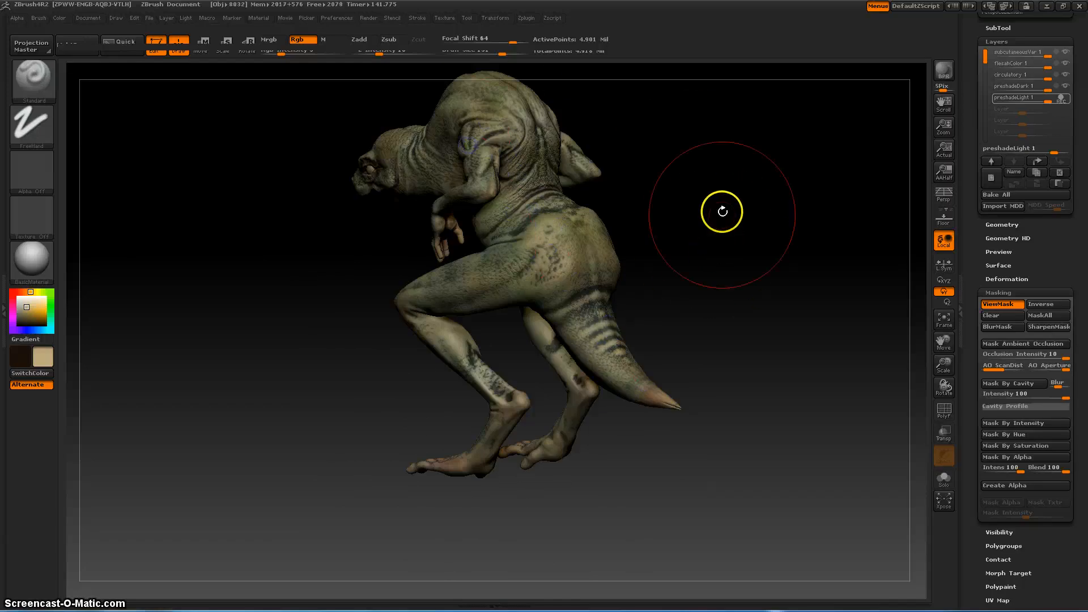
pyautogui.moveTo(551, 201); pyautogui.dragTo(493, 230)
pyautogui.moveTo(643, 240)
pyautogui.mouseDown()
pyautogui.moveTo(729, 238)
pyautogui.moveTo(538, 240)
pyautogui.mouseUp()
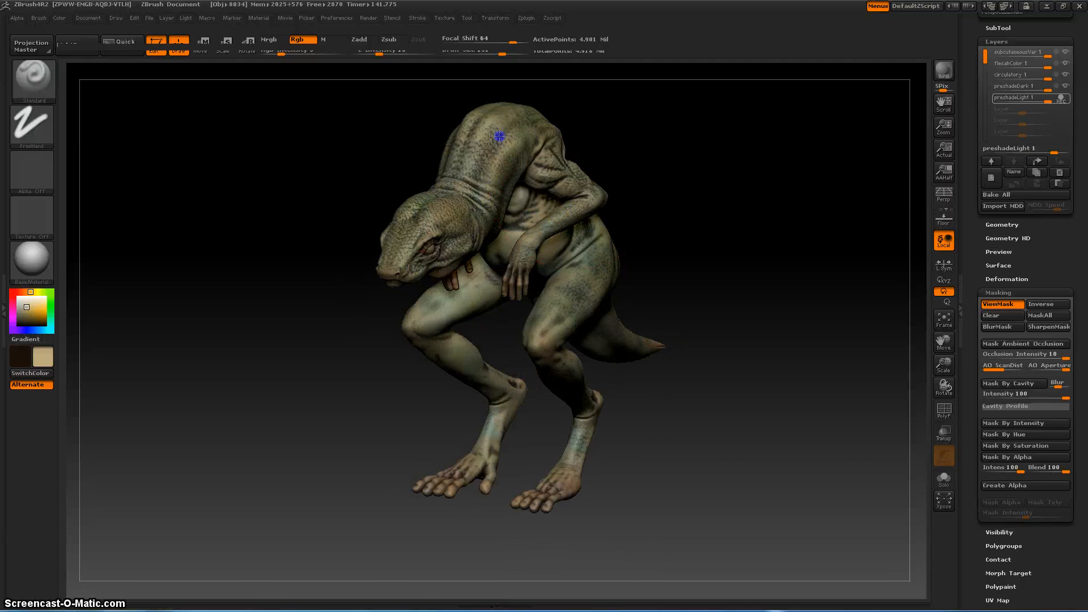
pyautogui.moveTo(804, 296); pyautogui.dragTo(571, 166)
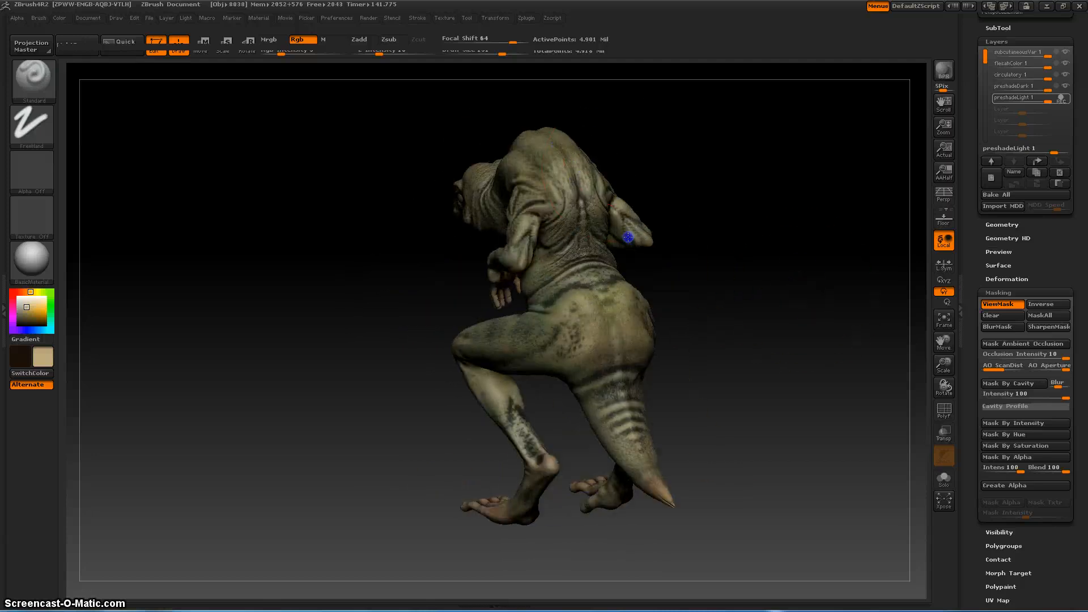
pyautogui.moveTo(733, 343); pyautogui.dragTo(766, 430)
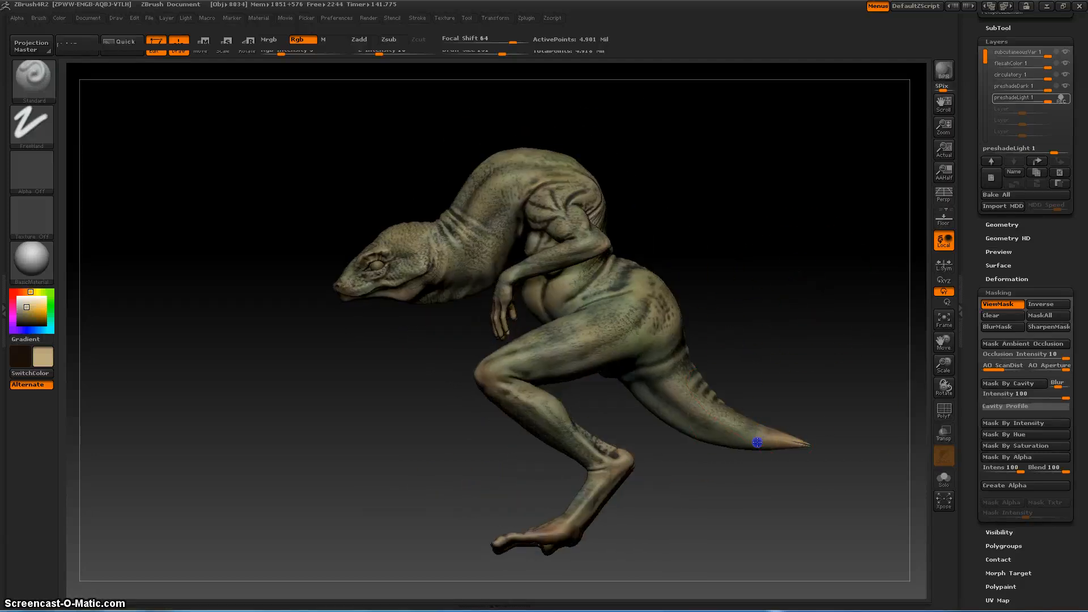
pyautogui.moveTo(753, 347)
pyautogui.mouseDown()
pyautogui.moveTo(702, 297)
pyautogui.moveTo(686, 236)
pyautogui.moveTo(736, 301)
pyautogui.moveTo(663, 387)
pyautogui.moveTo(649, 352)
pyautogui.moveTo(728, 382)
pyautogui.moveTo(716, 396)
pyautogui.mouseUp()
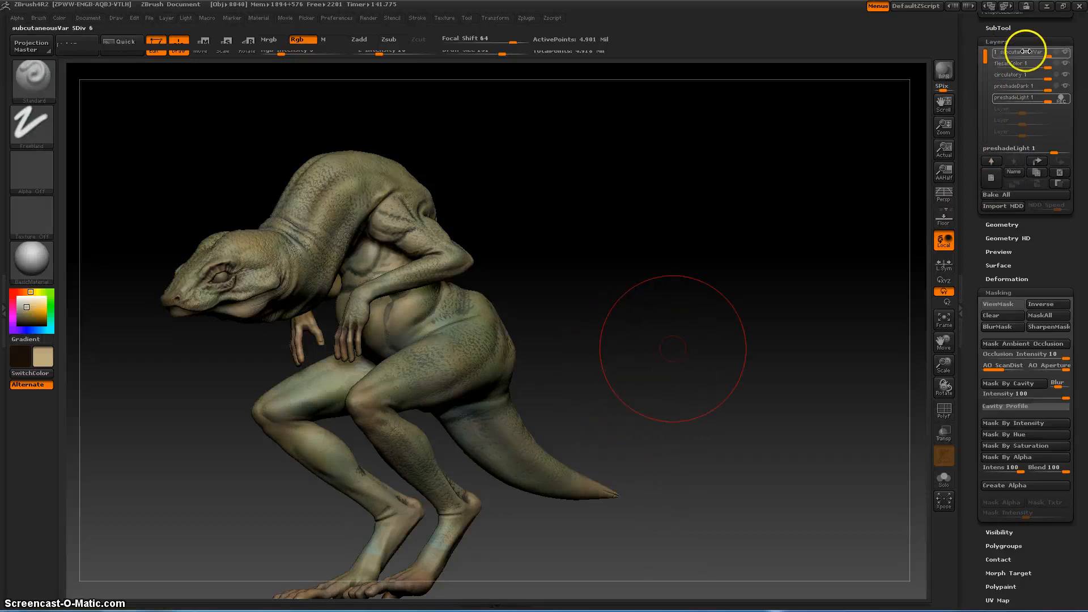
# Step: Add a new layer and name it secondary
pyautogui.click(993, 178)
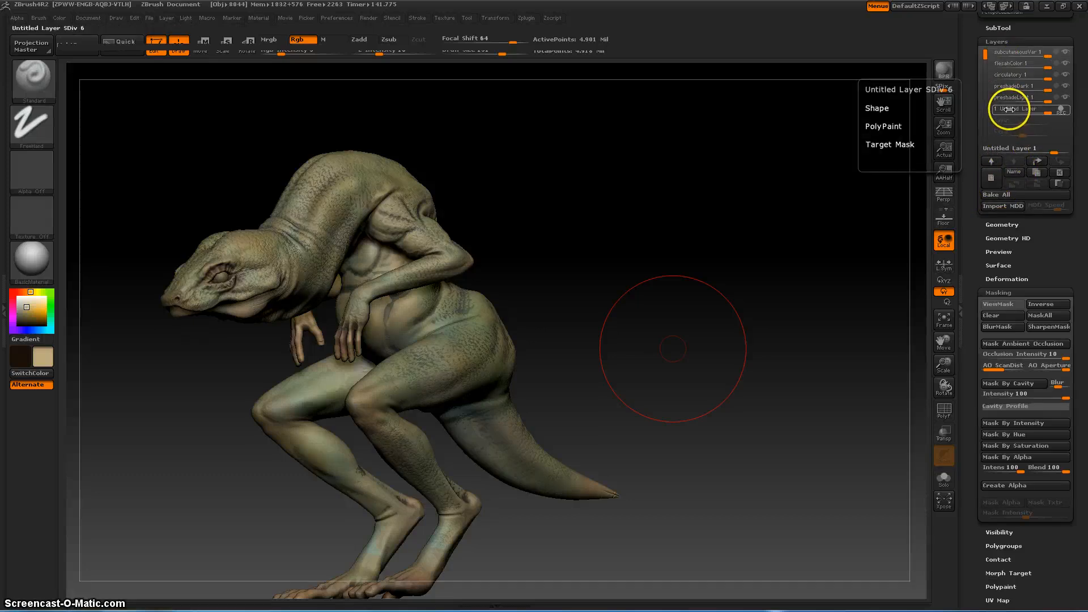
pyautogui.click(1017, 172)
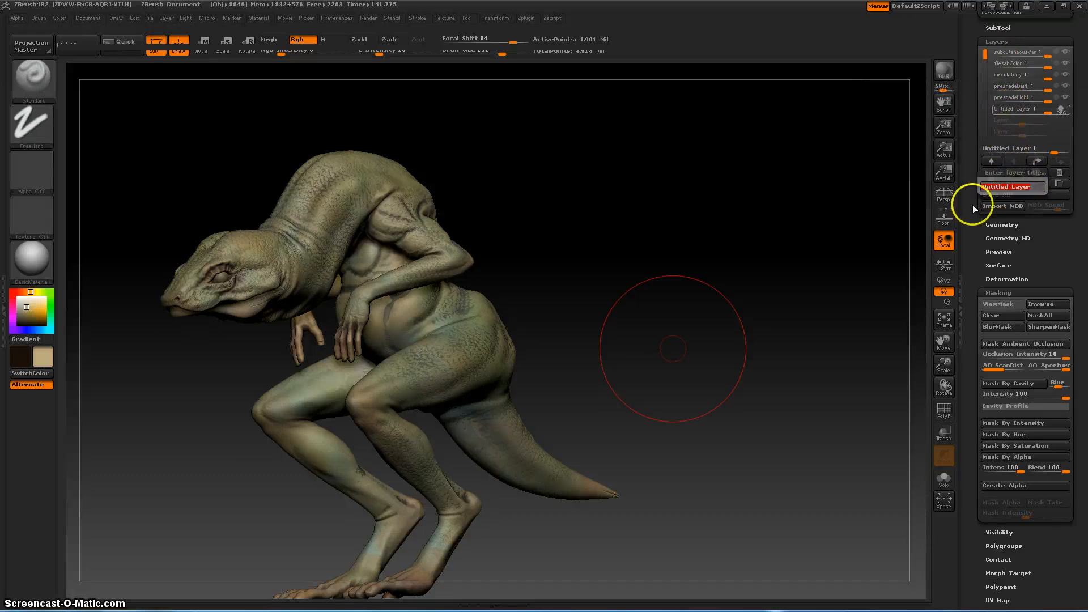
pyautogui.write('eecondary')
pyautogui.press('Return')
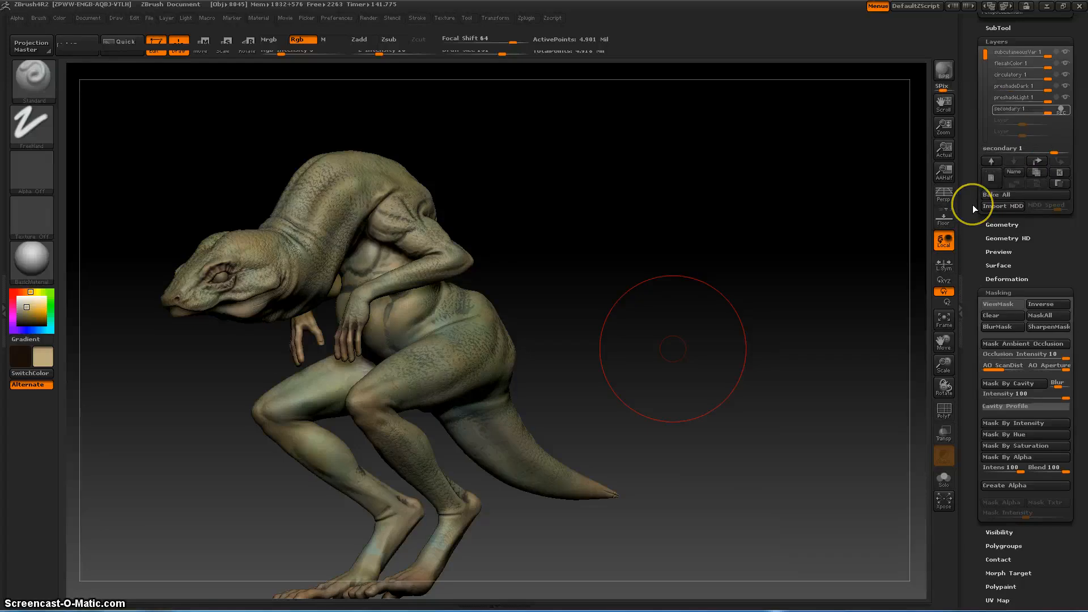
# Step: Move the secondary layer up to the top of the layer stack
pyautogui.moveTo(997, 110); pyautogui.dragTo(1040, 106)
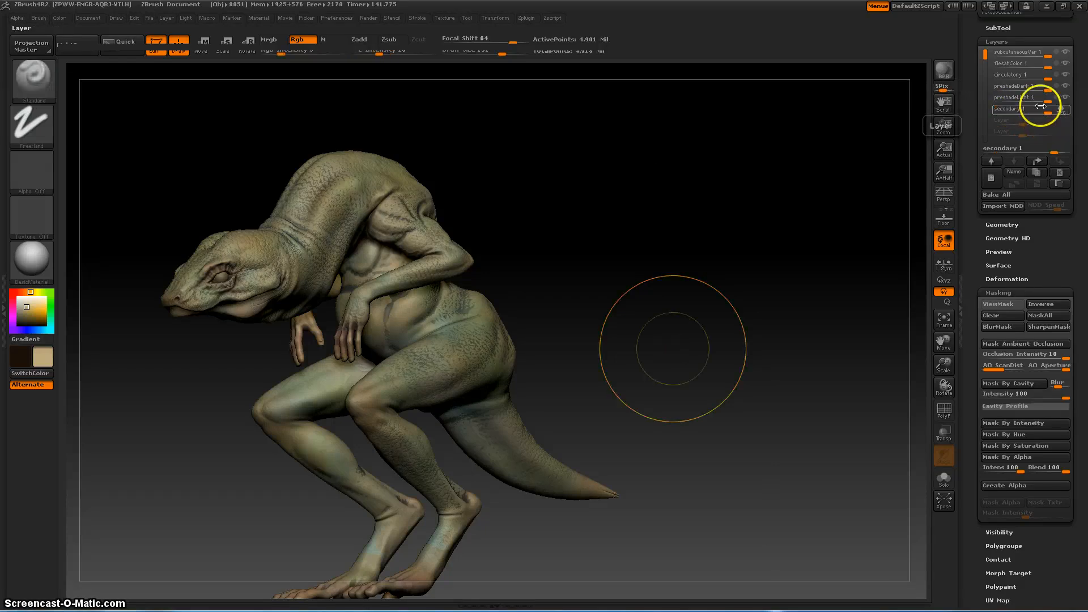
pyautogui.click(1038, 161)
pyautogui.click(1038, 160)
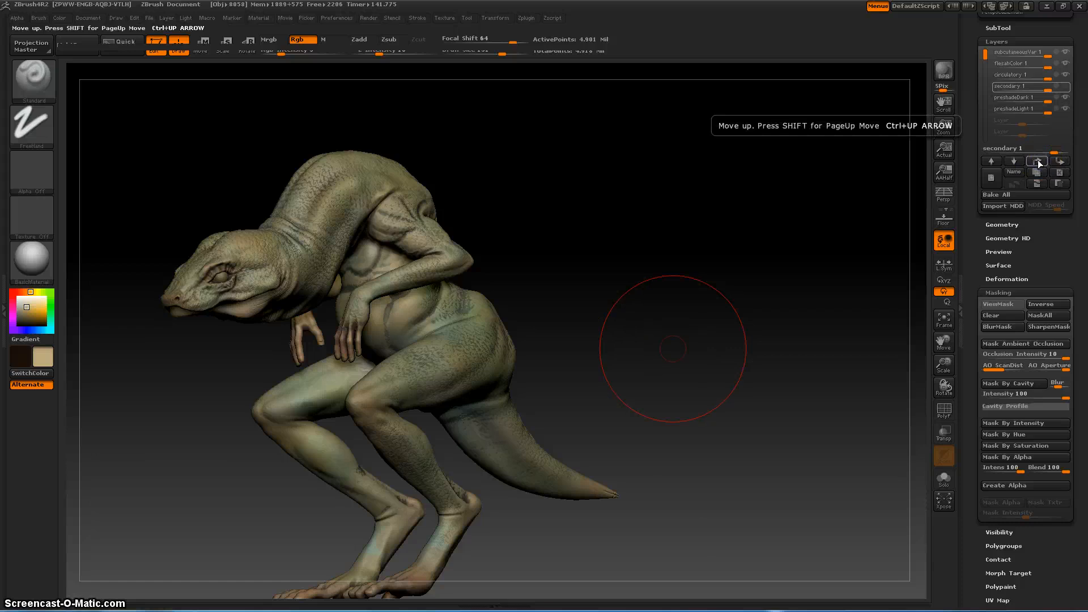
pyautogui.click(1039, 160)
pyautogui.click(1039, 161)
pyautogui.click(1039, 161)
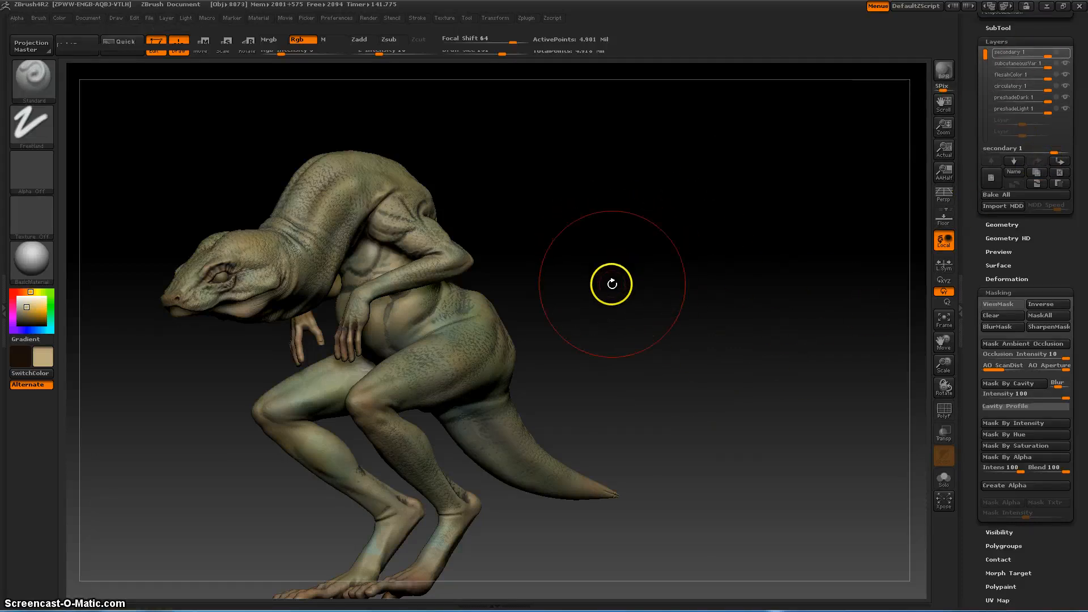
# Step: Choose a golden brown paint colour and turn on recording for the secondary layer
pyautogui.moveTo(600, 284)
pyautogui.mouseDown()
pyautogui.moveTo(607, 300)
pyautogui.moveTo(573, 294)
pyautogui.moveTo(668, 331)
pyautogui.moveTo(641, 323)
pyautogui.moveTo(667, 347)
pyautogui.moveTo(656, 308)
pyautogui.moveTo(639, 339)
pyautogui.mouseUp()
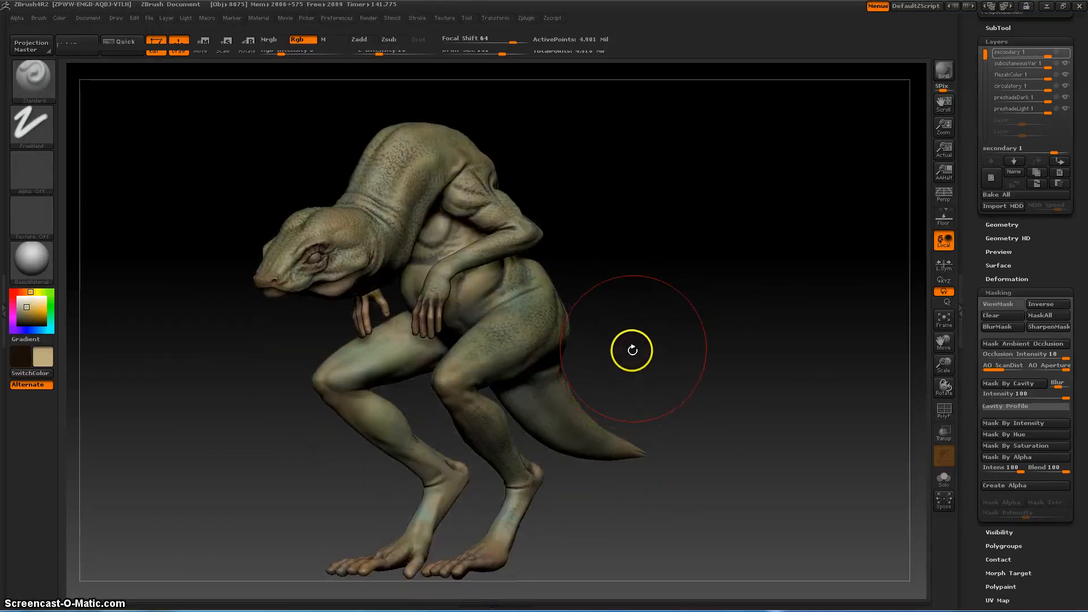
pyautogui.moveTo(651, 350); pyautogui.dragTo(673, 355)
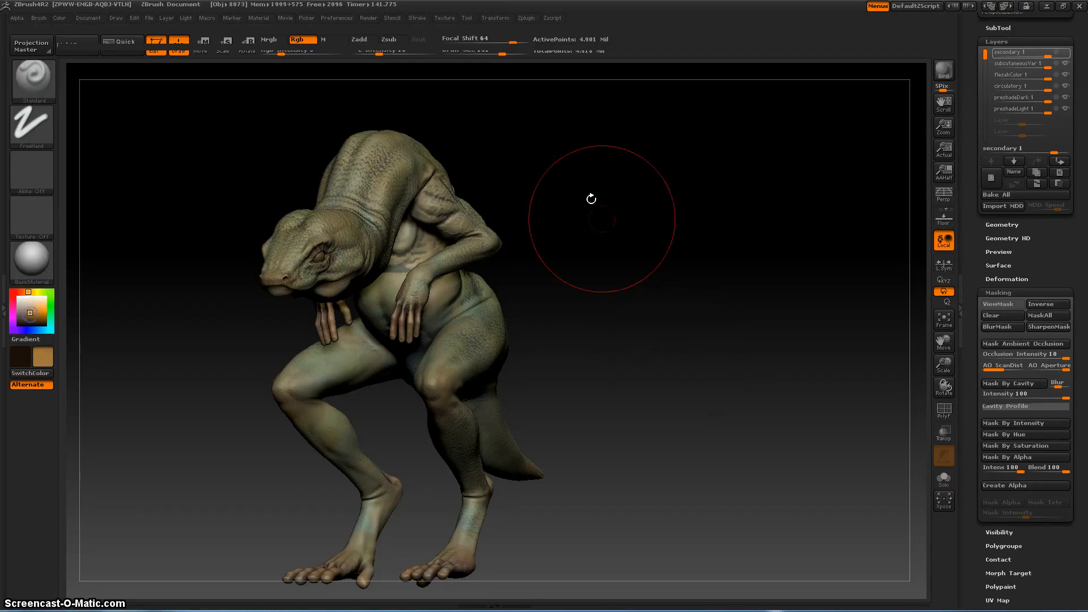
pyautogui.moveTo(600, 214); pyautogui.dragTo(604, 257)
pyautogui.click(308, 230)
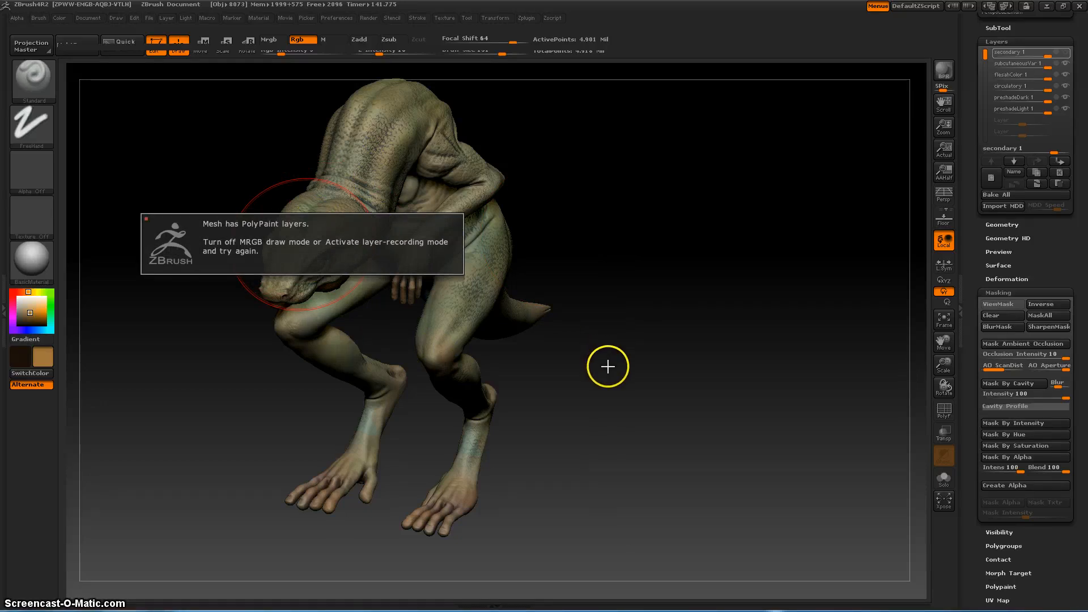
pyautogui.click(1060, 52)
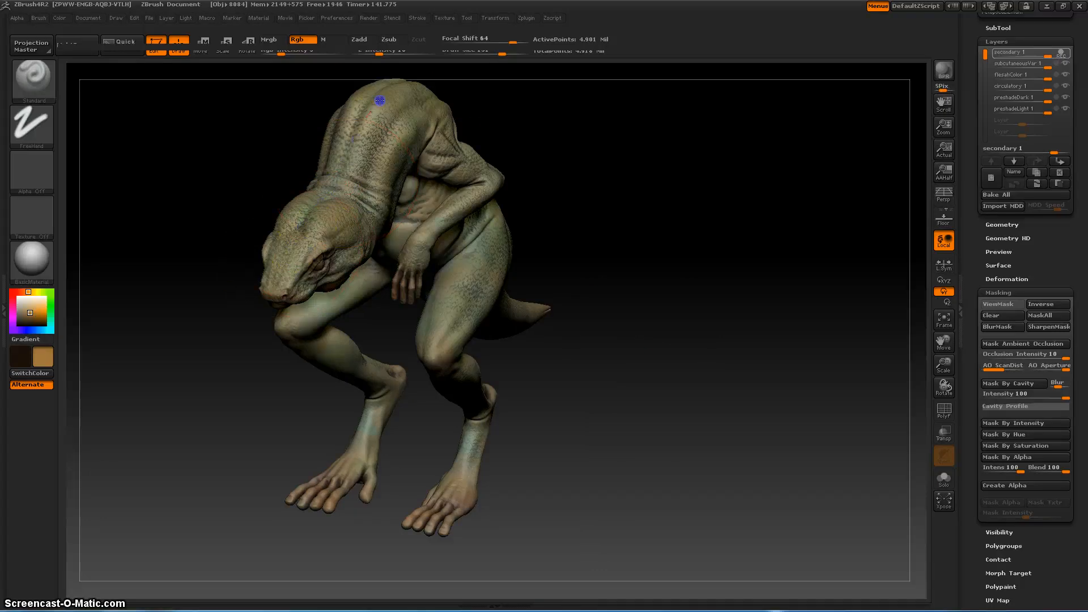
# Step: Paint golden brown along the creature's head, neck, back and rump, reducing the brush size
pyautogui.moveTo(392, 104)
pyautogui.mouseDown()
pyautogui.moveTo(290, 275)
pyautogui.moveTo(303, 224)
pyautogui.moveTo(328, 195)
pyautogui.mouseUp()
pyautogui.press('[')
pyautogui.press('[')
pyautogui.press('[')
pyautogui.press('[')
pyautogui.press('[')
pyautogui.press('[')
pyautogui.moveTo(675, 233); pyautogui.dragTo(604, 238)
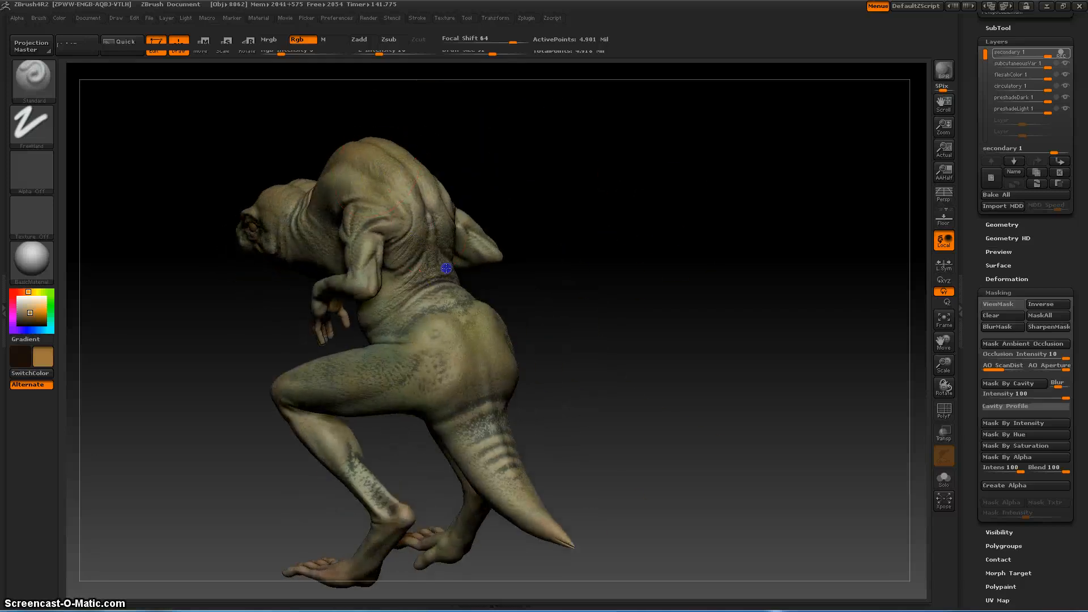
pyautogui.moveTo(365, 199); pyautogui.dragTo(413, 231)
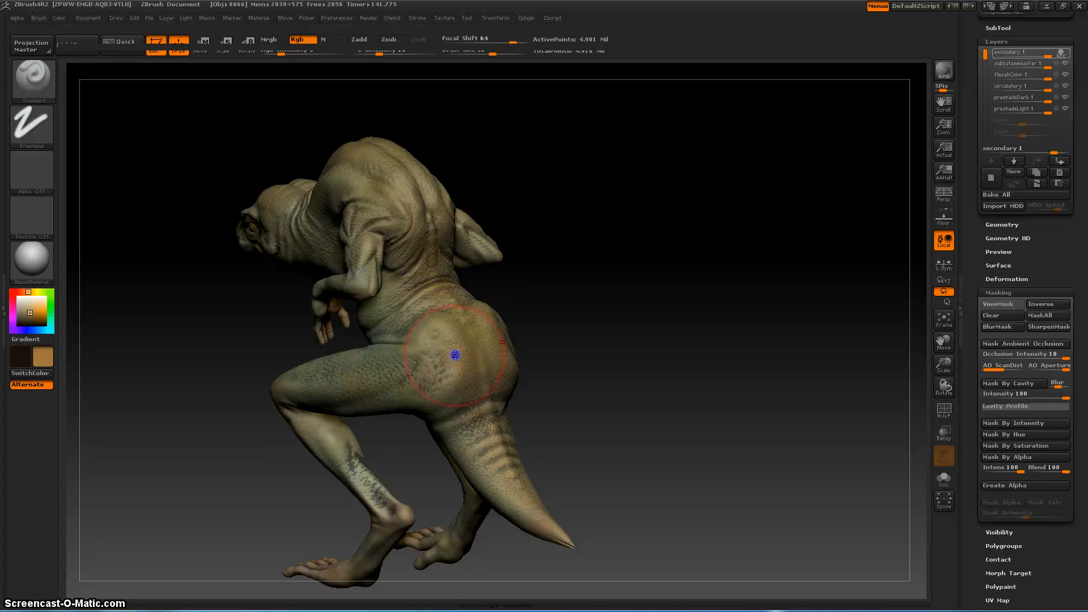
# Step: Extend the golden brown tint over the creature's thighs, lower legs, tail and upper head on the secondary layer
pyautogui.moveTo(631, 348); pyautogui.dragTo(678, 292)
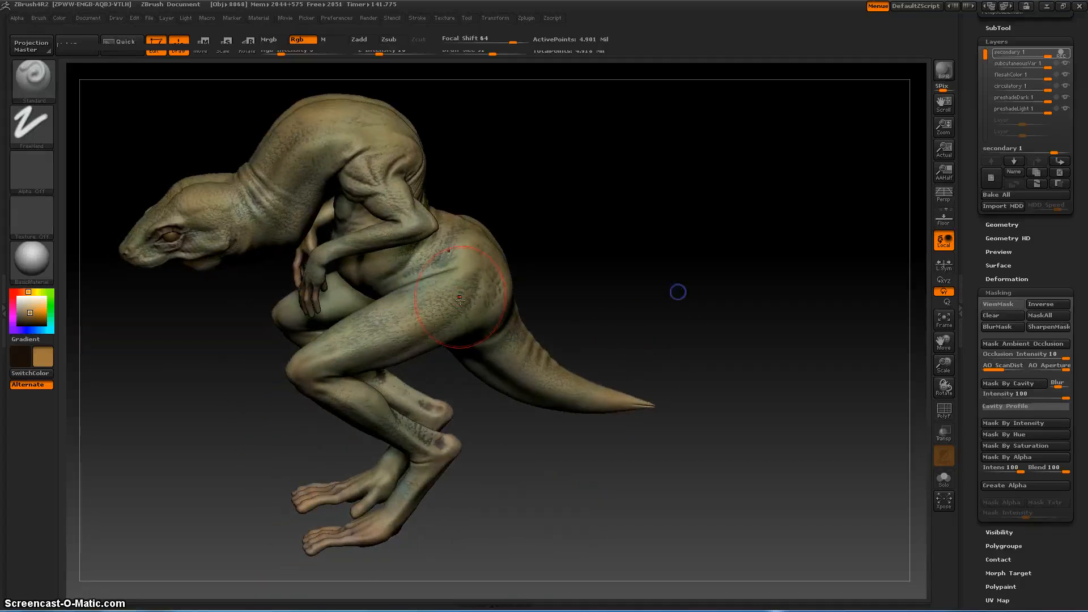
pyautogui.keyDown('alt'); pyautogui.moveTo(594, 480); pyautogui.dragTo(590, 428); pyautogui.keyUp('alt')
pyautogui.moveTo(347, 342); pyautogui.dragTo(364, 368)
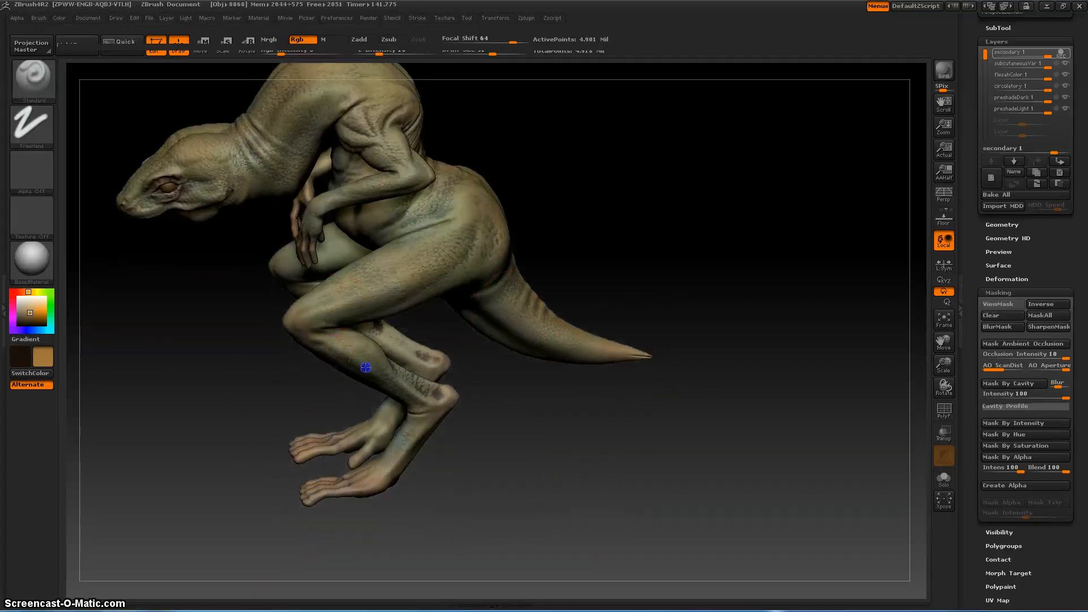
pyautogui.moveTo(480, 405)
pyautogui.mouseDown()
pyautogui.moveTo(598, 441)
pyautogui.moveTo(612, 421)
pyautogui.mouseUp()
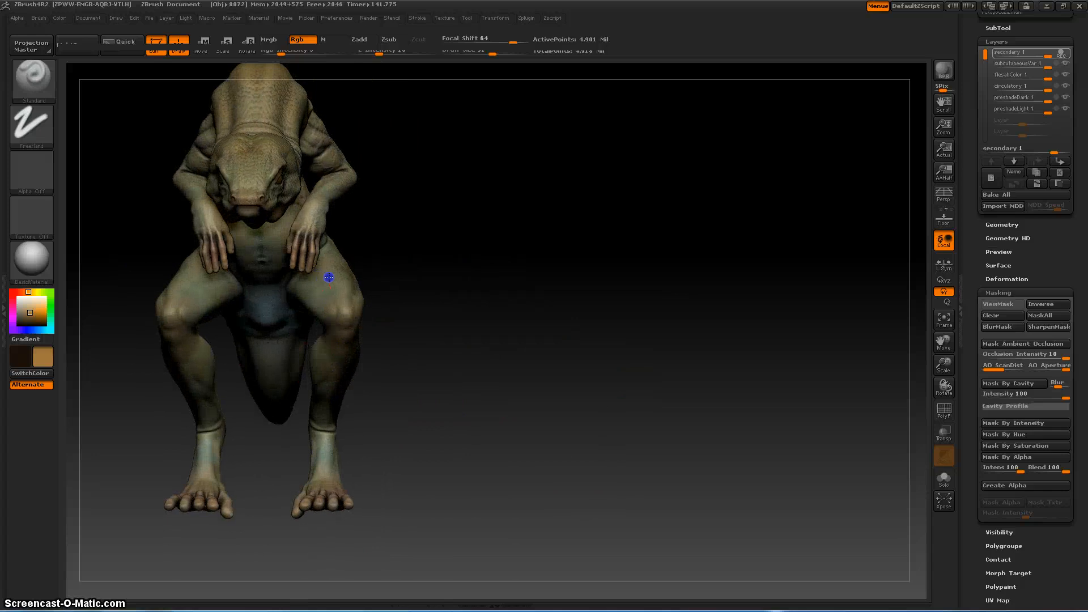
pyautogui.moveTo(445, 270); pyautogui.dragTo(309, 258)
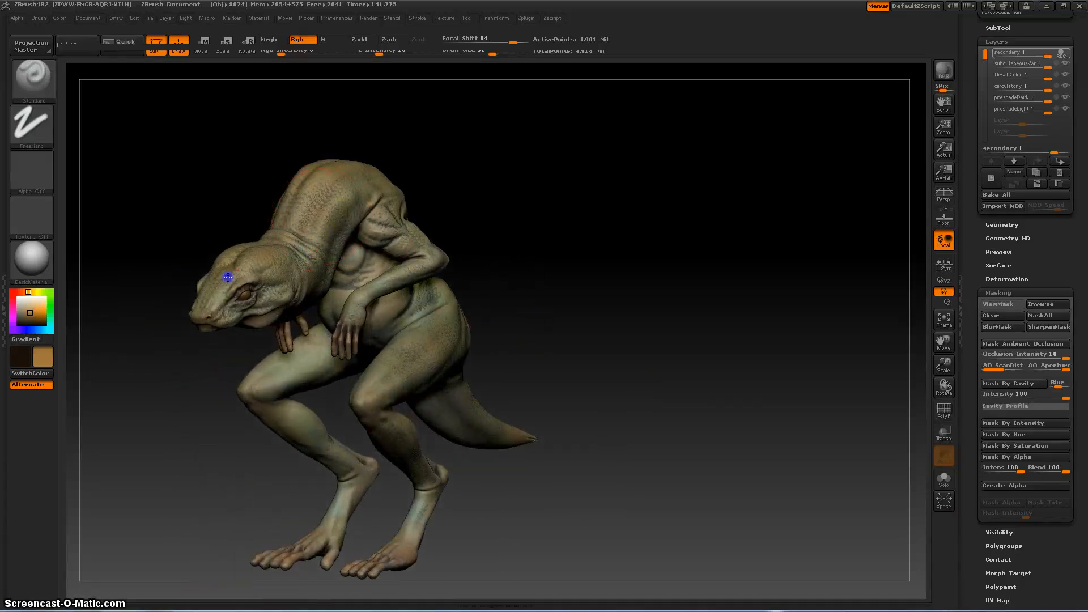
pyautogui.keyDown('alt'); pyautogui.moveTo(600, 306); pyautogui.dragTo(614, 285); pyautogui.keyUp('alt')
pyautogui.keyDown('alt'); pyautogui.moveTo(626, 340); pyautogui.dragTo(628, 324); pyautogui.keyUp('alt')
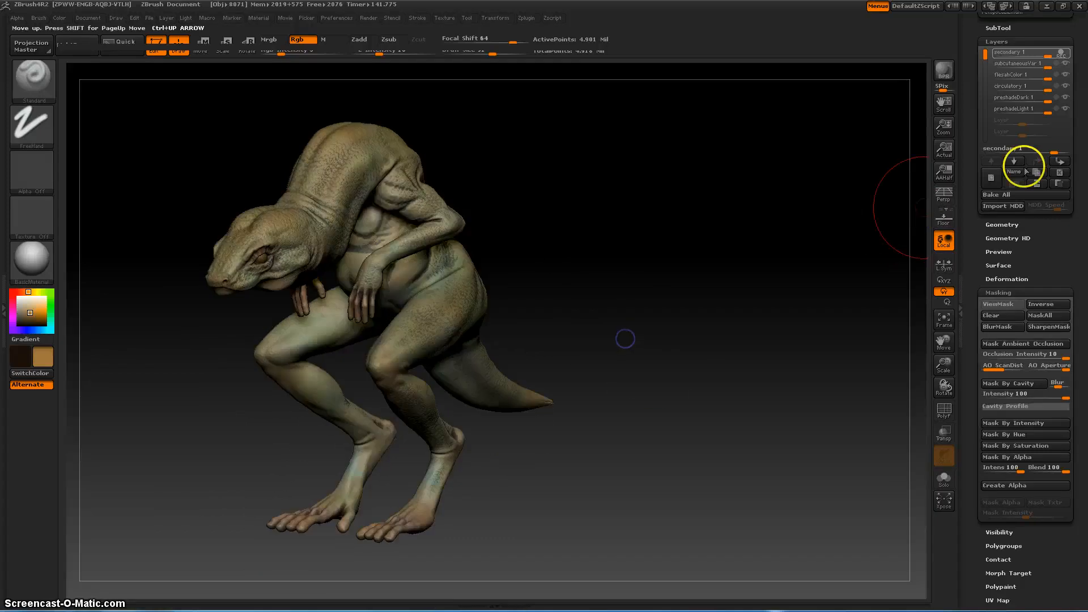
# Step: Choose a pale yellowish cream as the paint colour, RGB 223, 226, 197
pyautogui.click(26, 305)
pyautogui.click(26, 303)
pyautogui.click(39, 292)
pyautogui.click(27, 304)
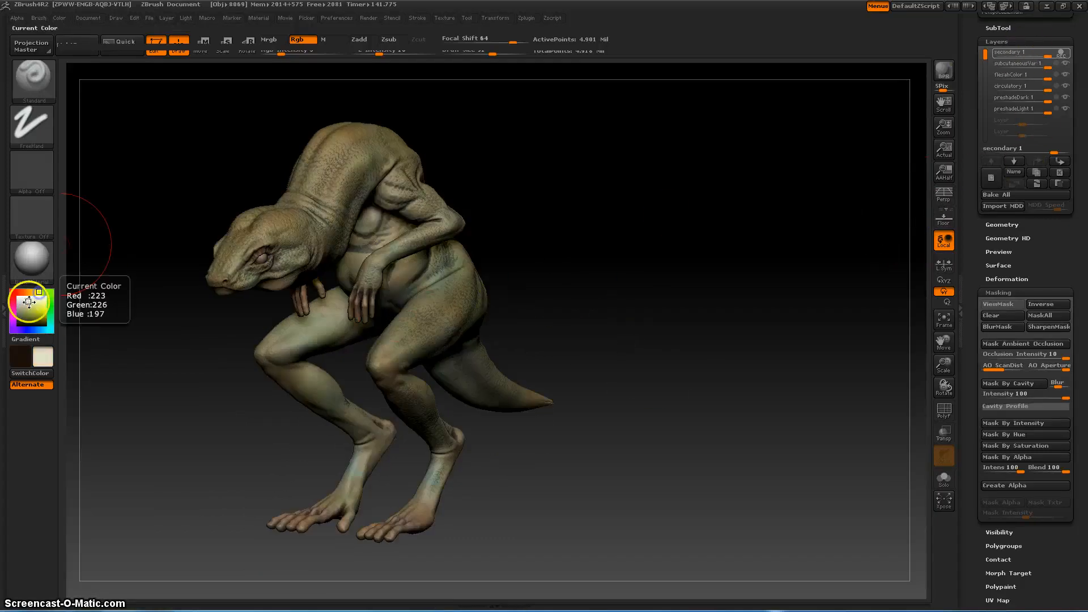
# Step: Paint pale cream over the creature's belly, throat, jaw, inner legs and the underside of the tail
pyautogui.moveTo(602, 272); pyautogui.dragTo(631, 207)
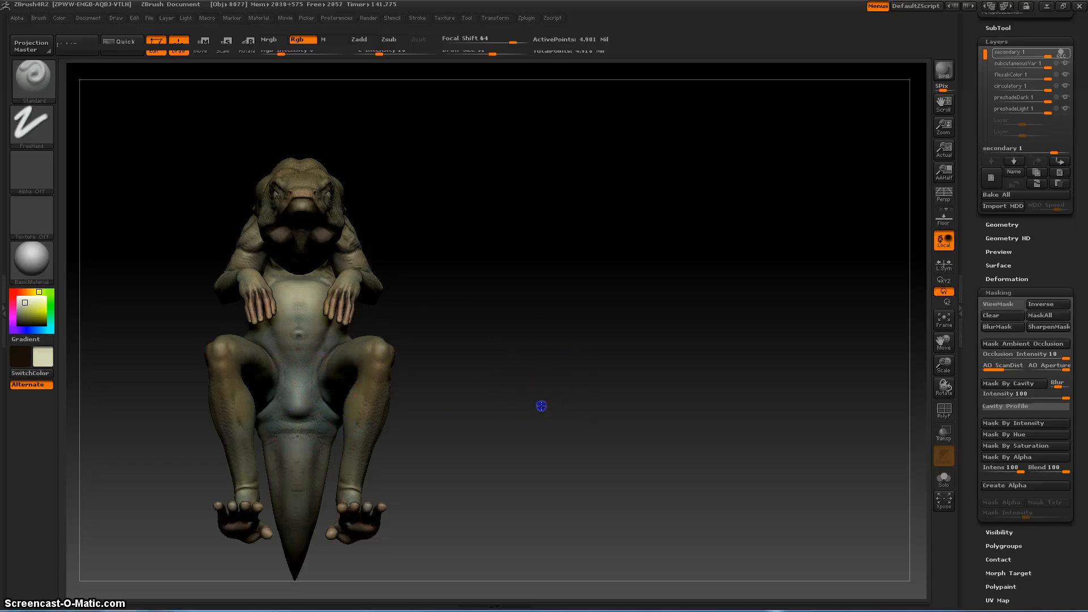
pyautogui.moveTo(541, 406); pyautogui.dragTo(508, 432)
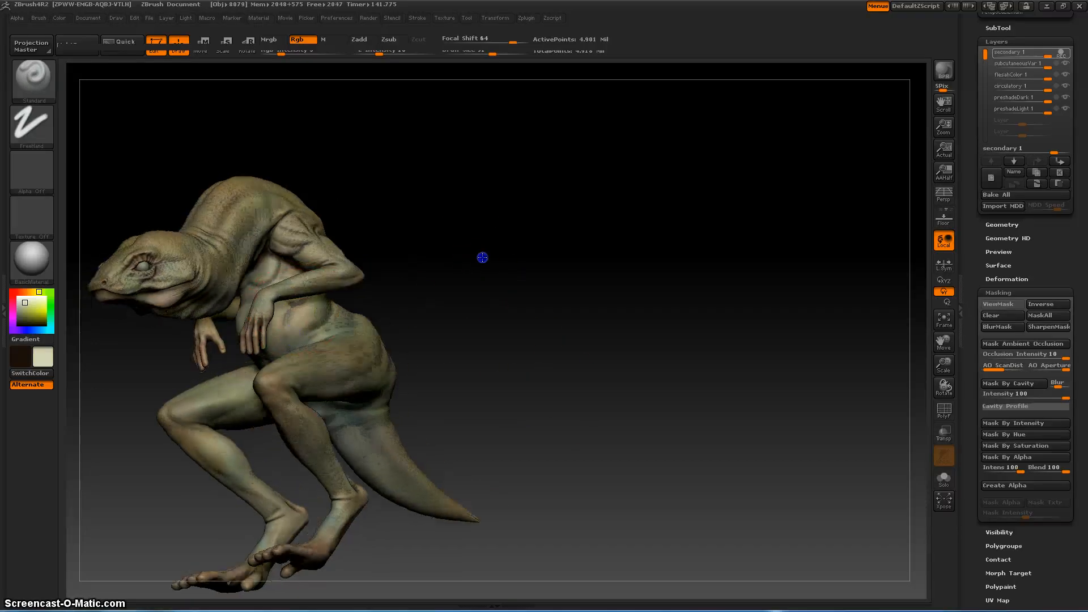
pyautogui.moveTo(482, 257); pyautogui.dragTo(497, 231)
pyautogui.moveTo(430, 266); pyautogui.dragTo(708, 314)
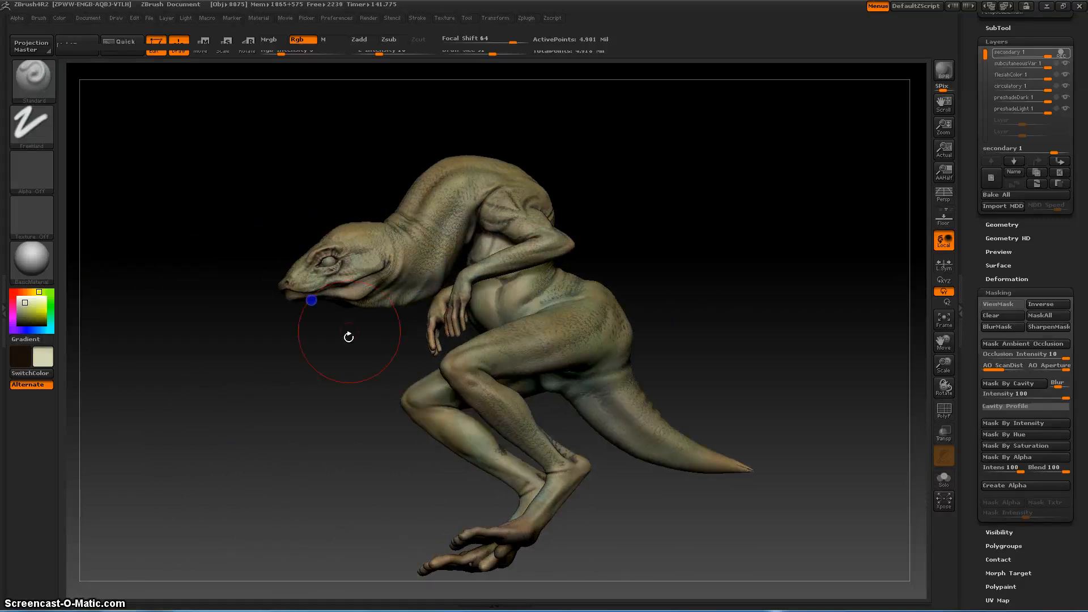
pyautogui.moveTo(311, 300); pyautogui.dragTo(316, 263)
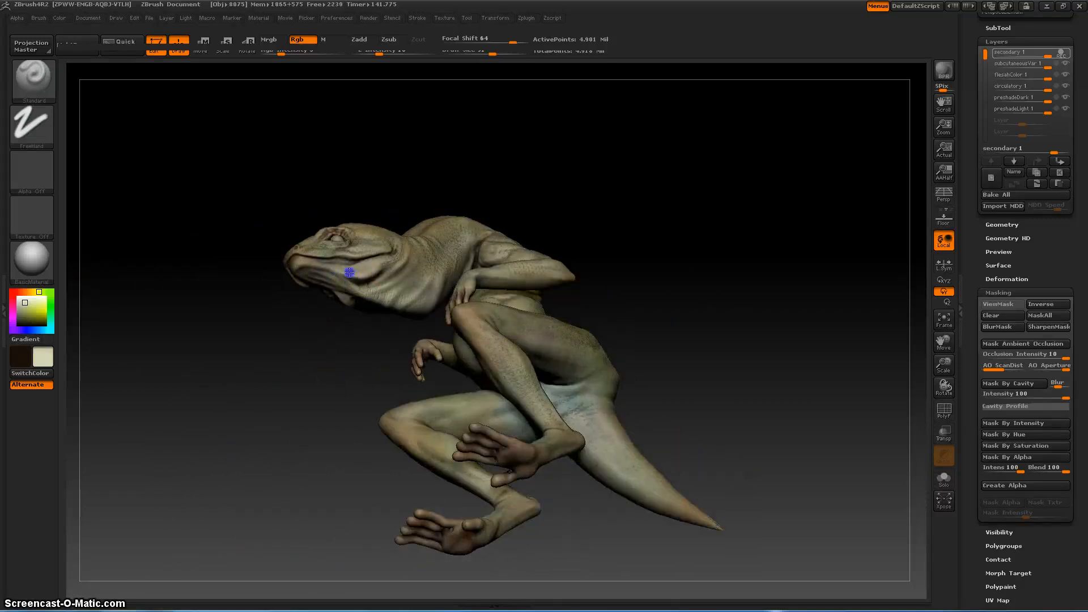
pyautogui.moveTo(292, 365); pyautogui.dragTo(345, 403)
pyautogui.keyDown('alt'); pyautogui.moveTo(328, 346); pyautogui.dragTo(308, 391); pyautogui.keyUp('alt')
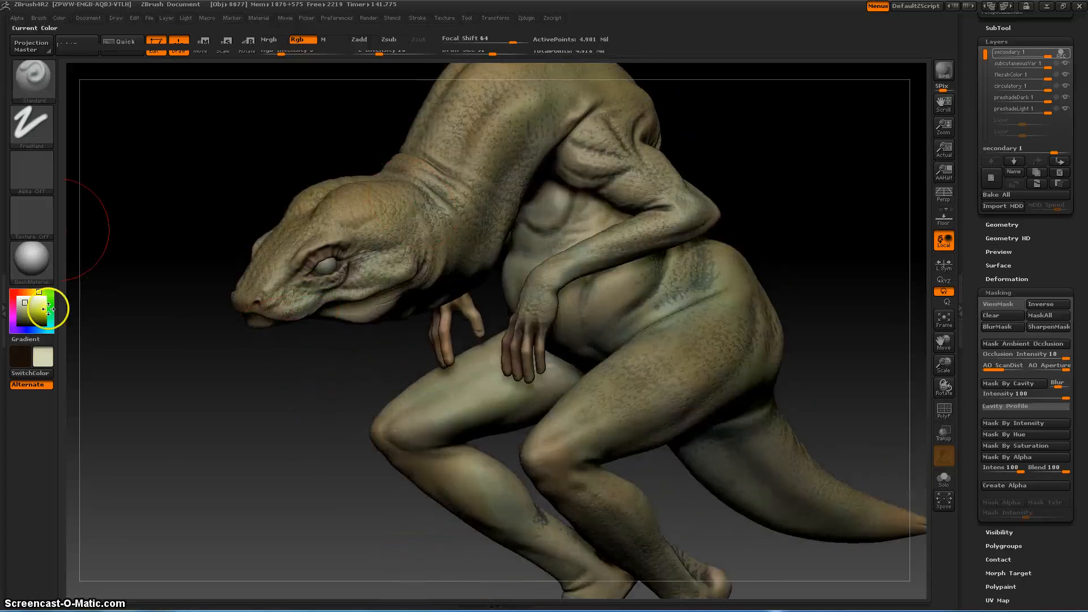
# Step: Choose a dark muted green as the paint colour
pyautogui.moveTo(49, 309); pyautogui.dragTo(51, 310)
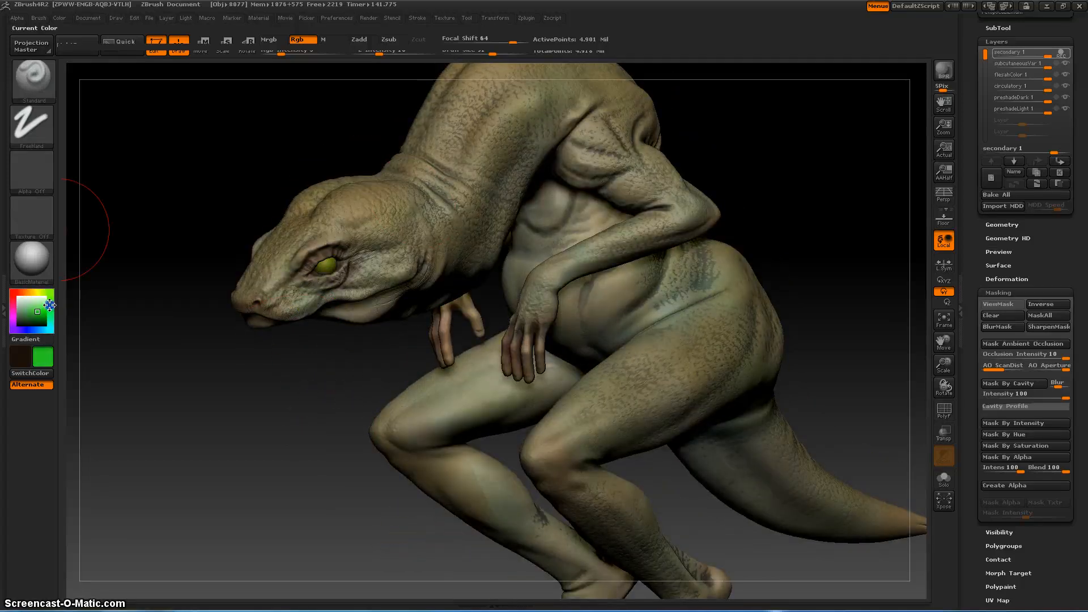
pyautogui.click(29, 317)
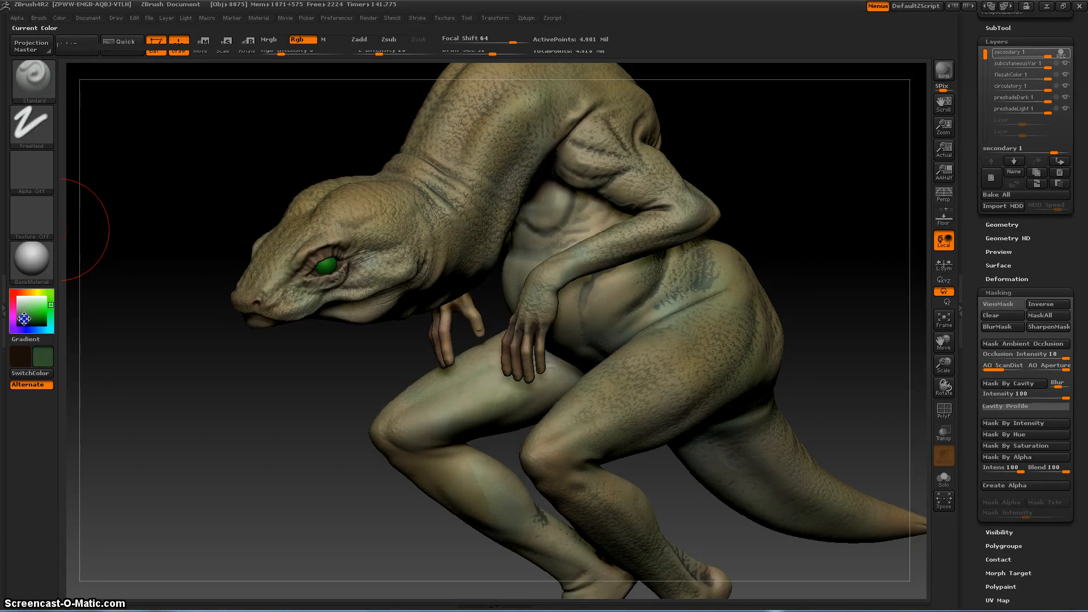
pyautogui.moveTo(22, 319); pyautogui.dragTo(21, 318)
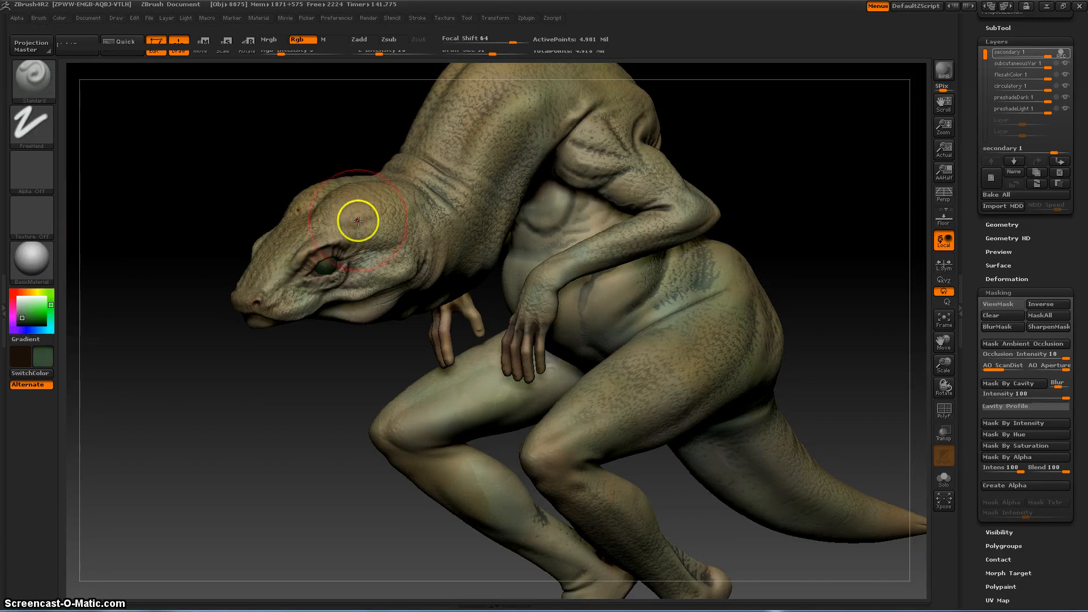
pyautogui.click(24, 318)
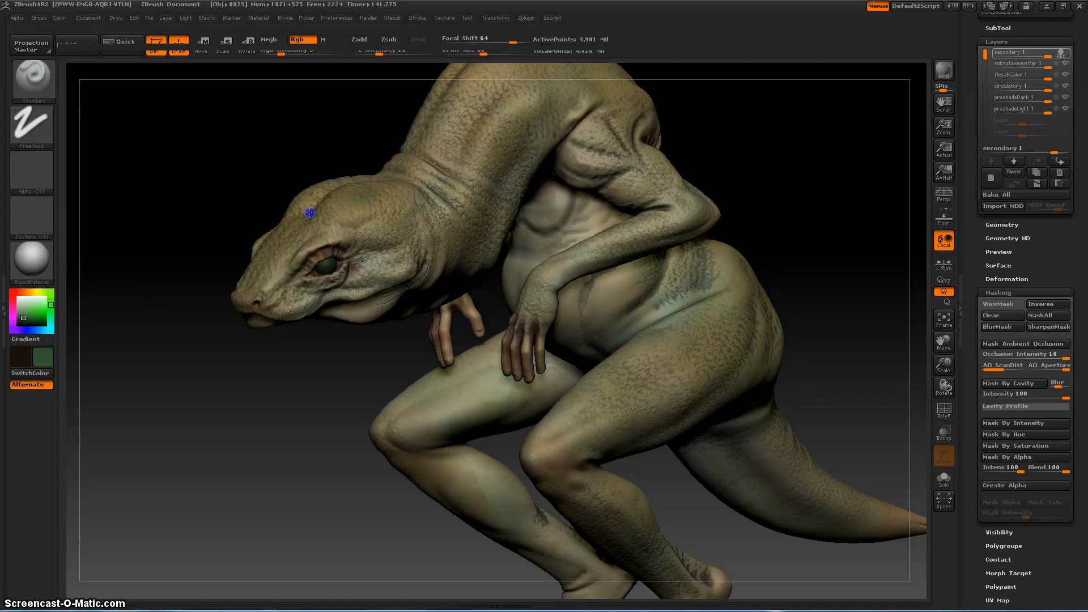
# Step: Paint the dark green tint lightly over the creature's head, back, flank and thigh on the secondary layer
pyautogui.keyDown('ctrl'); pyautogui.moveTo(277, 413); pyautogui.dragTo(235, 490); pyautogui.keyUp('ctrl')
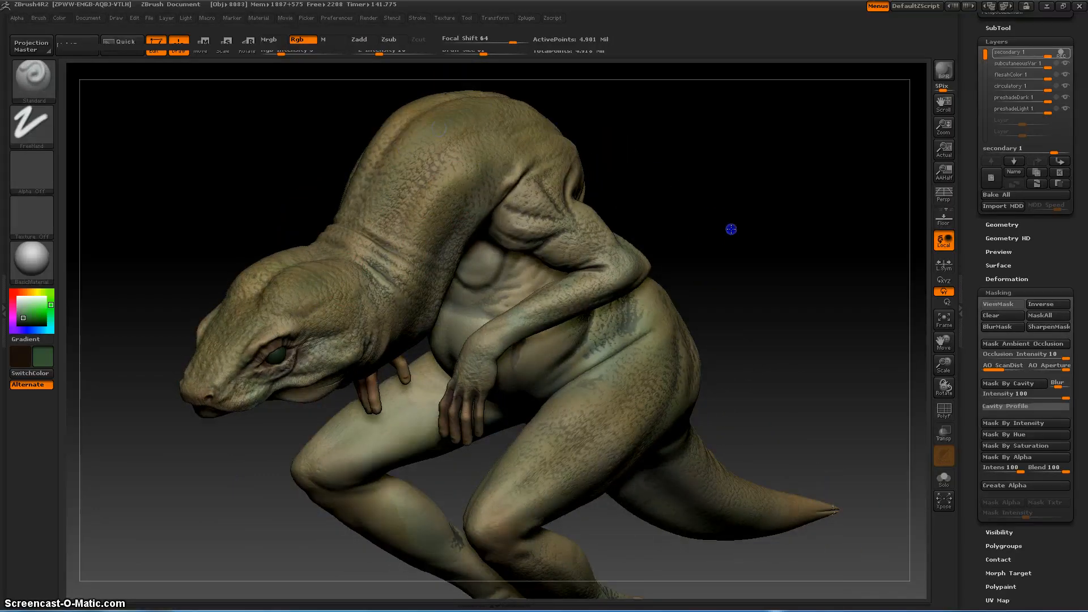
pyautogui.moveTo(731, 229); pyautogui.dragTo(725, 208)
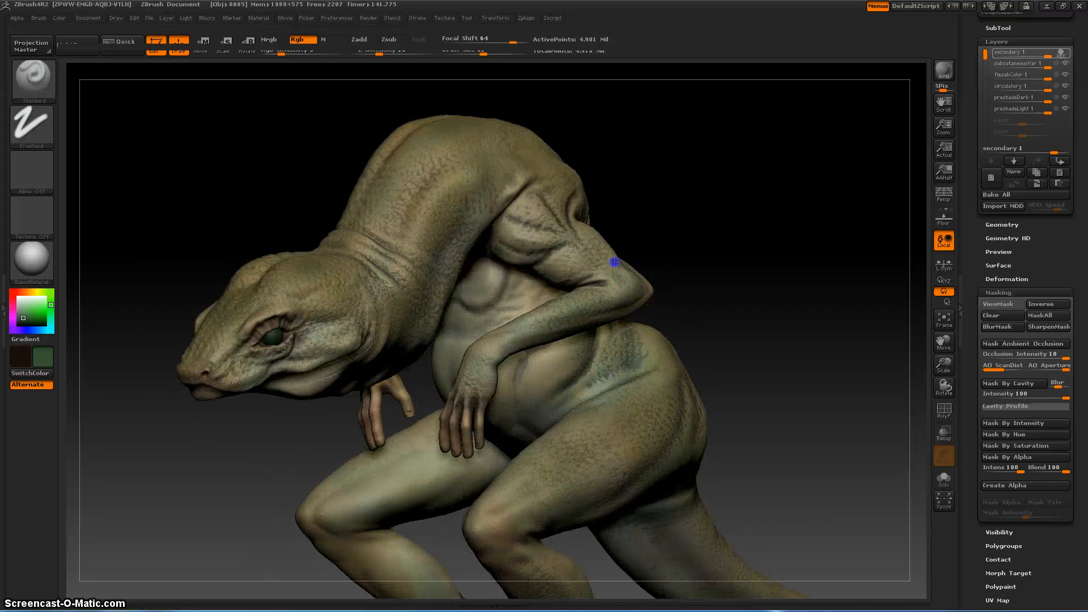
pyautogui.moveTo(737, 301); pyautogui.dragTo(611, 123)
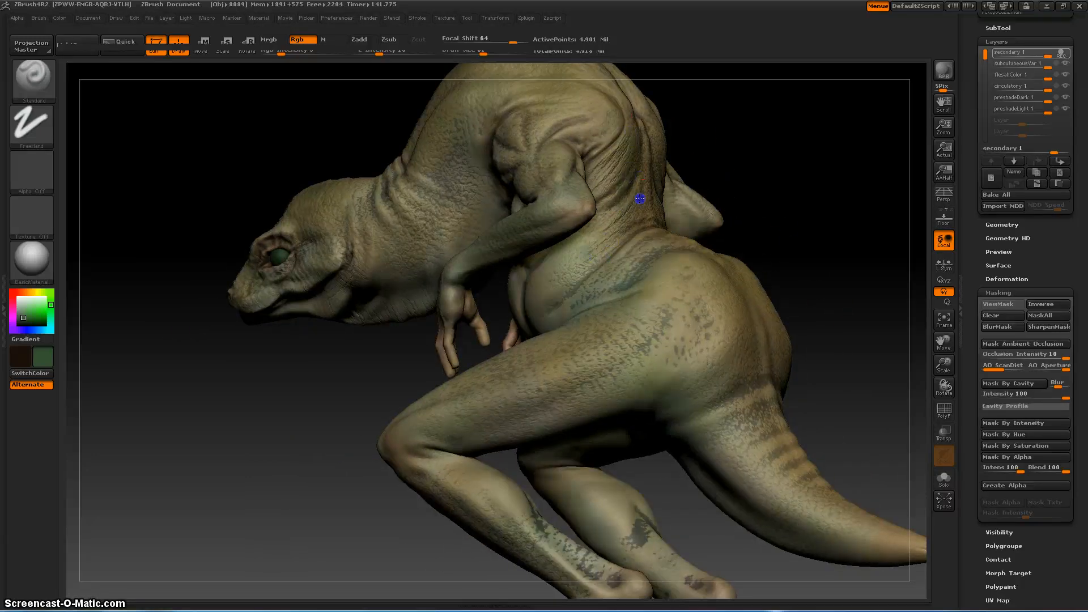
pyautogui.moveTo(624, 251); pyautogui.dragTo(615, 226)
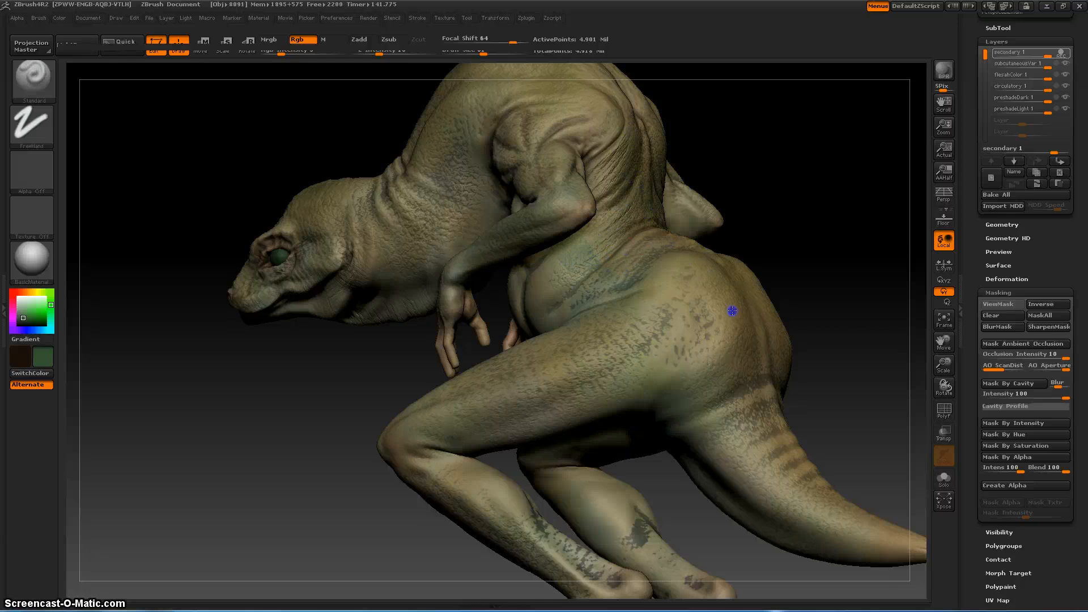
pyautogui.moveTo(605, 363)
pyautogui.mouseDown()
pyautogui.moveTo(605, 325)
pyautogui.moveTo(564, 330)
pyautogui.mouseUp()
pyautogui.moveTo(252, 421); pyautogui.dragTo(301, 447)
pyautogui.moveTo(724, 199)
pyautogui.keyDown('alt'); pyautogui.mouseDown()
pyautogui.moveTo(700, 175)
pyautogui.moveTo(607, 168)
pyautogui.moveTo(689, 486)
pyautogui.moveTo(575, 429)
pyautogui.moveTo(649, 352)
pyautogui.moveTo(616, 349)
pyautogui.moveTo(658, 381)
pyautogui.mouseUp(); pyautogui.keyUp('alt')
pyautogui.moveTo(640, 454); pyautogui.dragTo(637, 459, button='right')
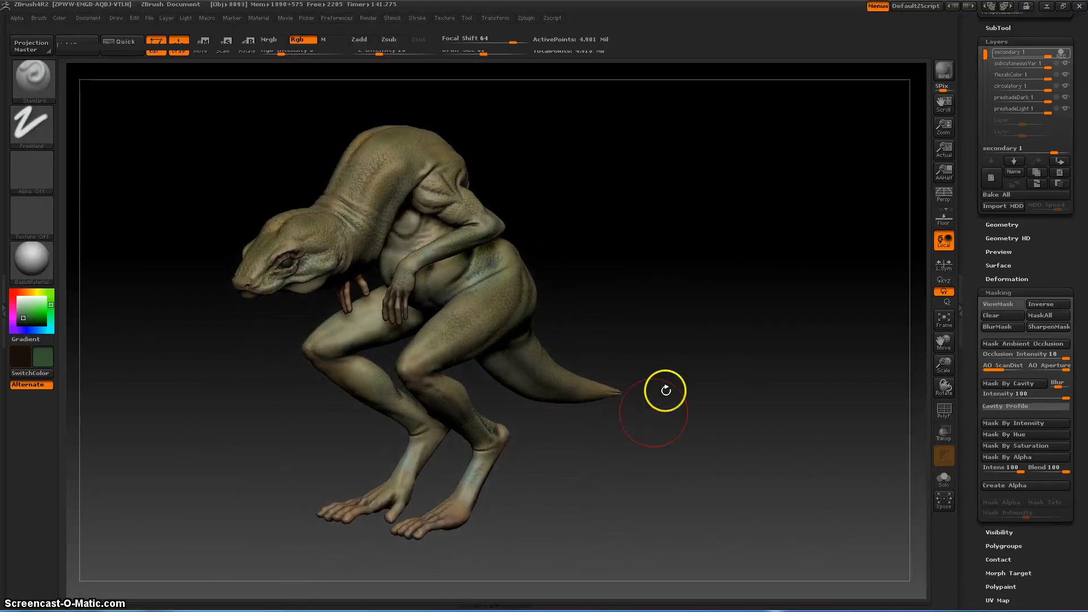
pyautogui.click(1047, 7)
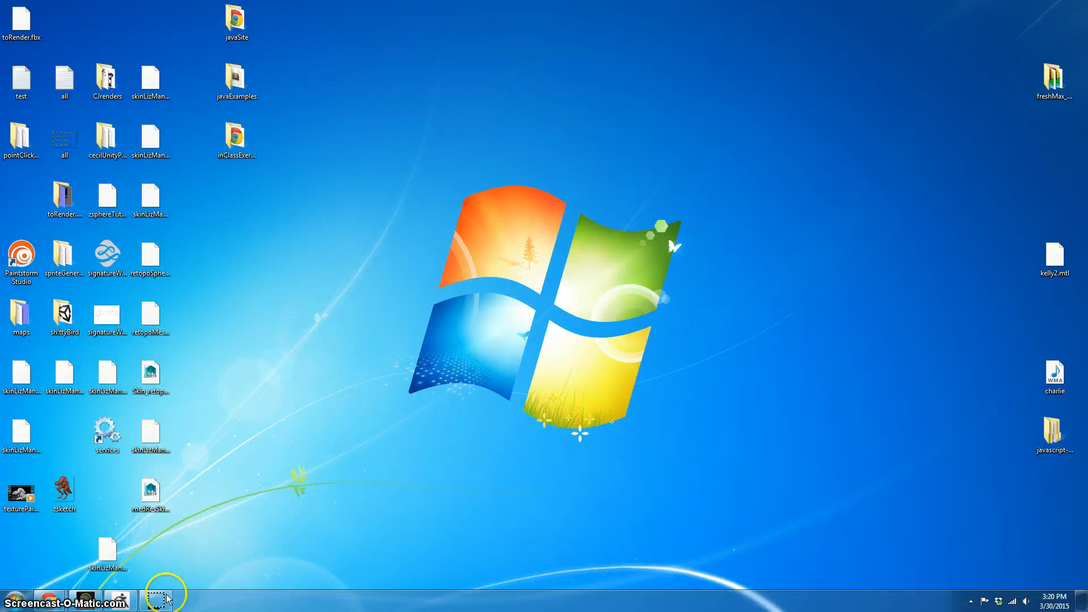
pyautogui.click(120, 598)
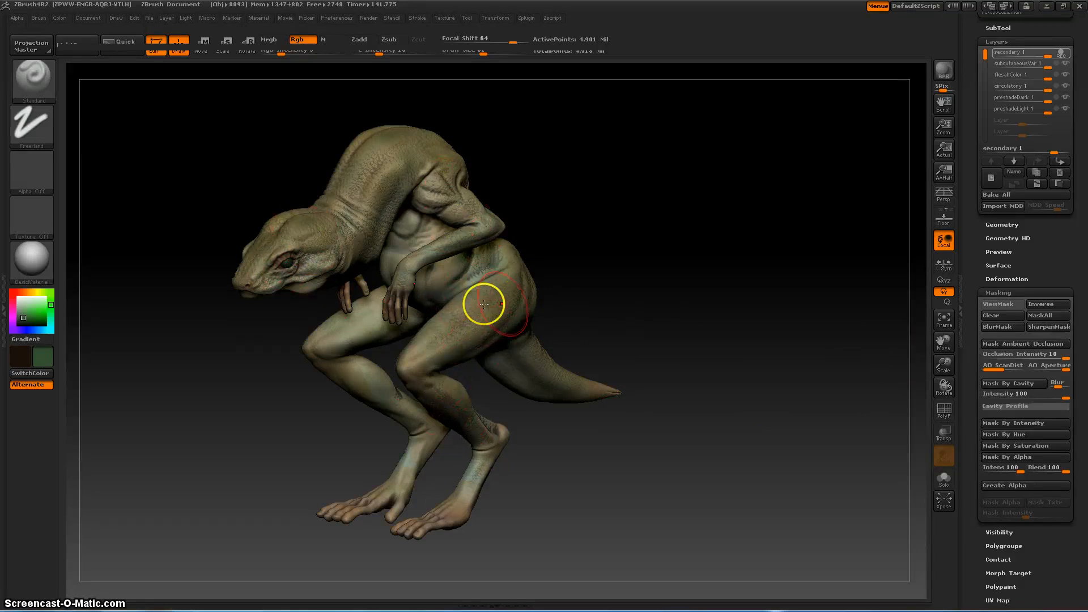
pyautogui.moveTo(615, 477); pyautogui.dragTo(607, 480)
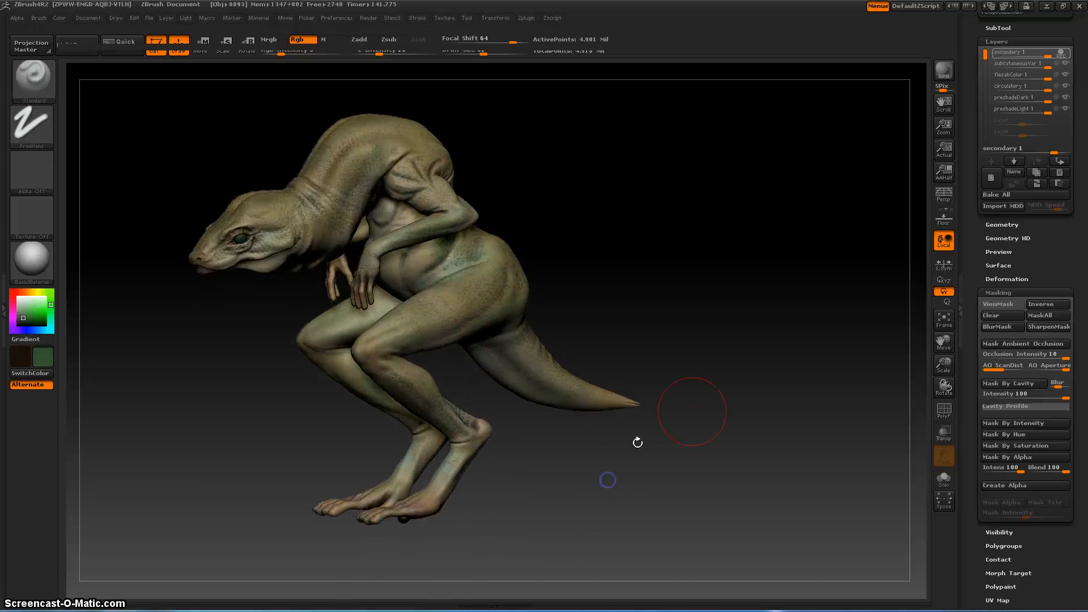
# Step: Add a new layer and set the brush to Texture 22 with the DragRect stroke
pyautogui.click(992, 179)
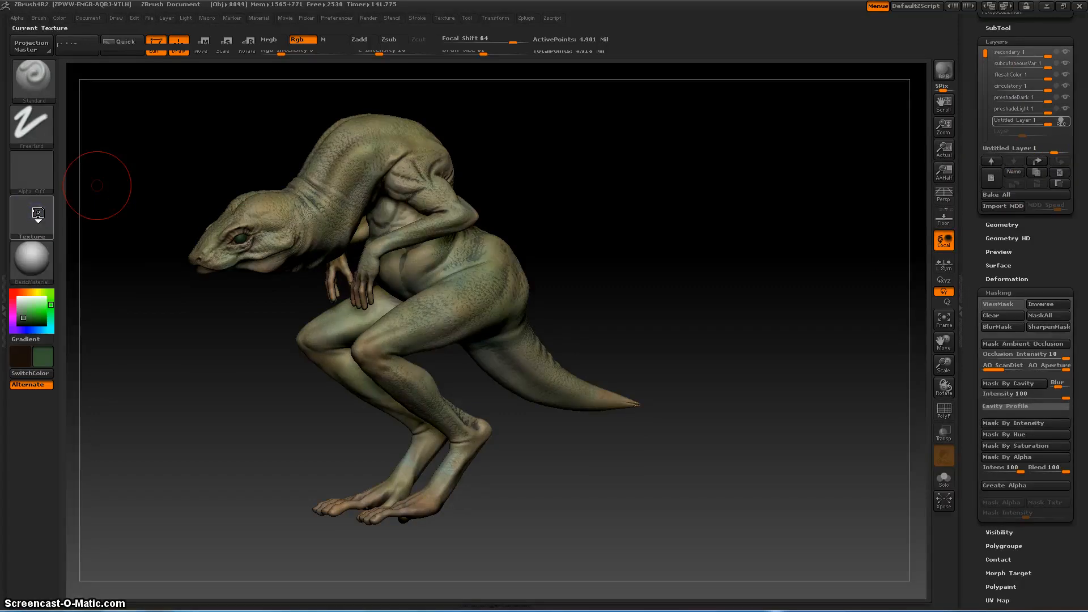
pyautogui.click(36, 226)
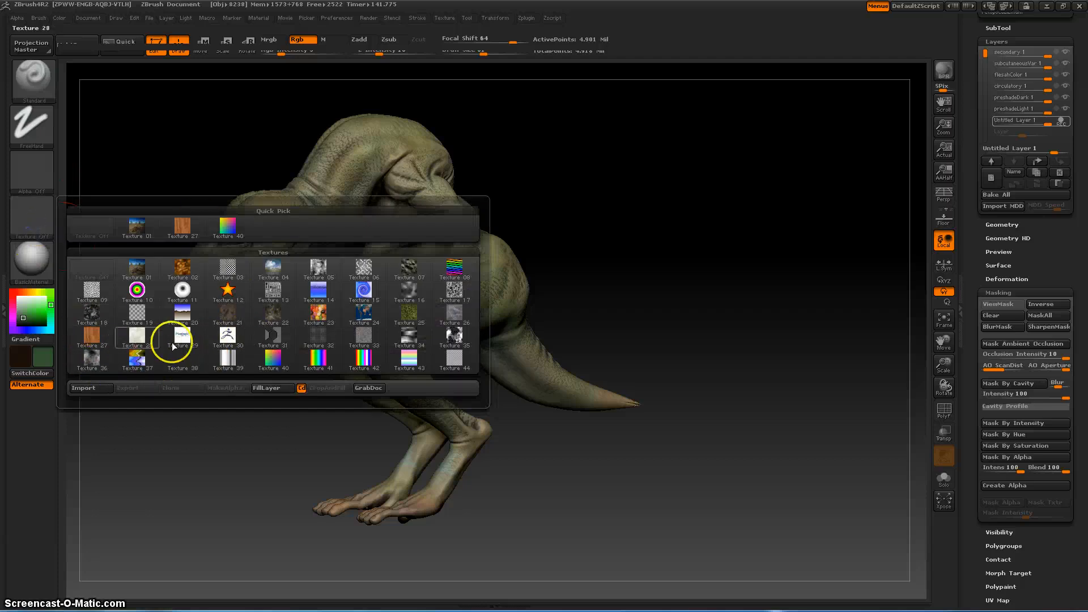
pyautogui.click(263, 318)
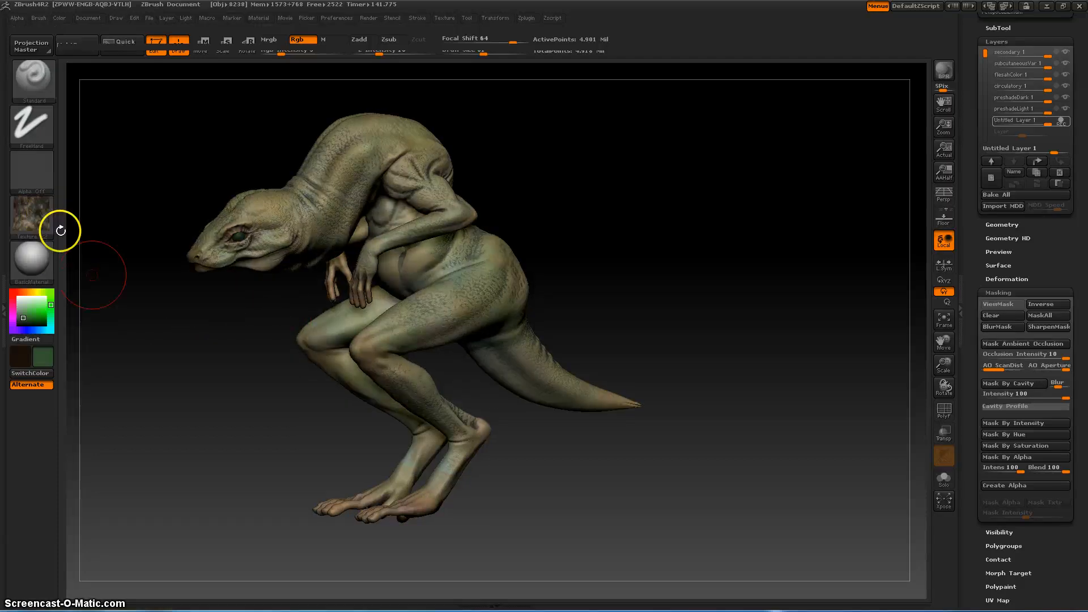
pyautogui.click(29, 127)
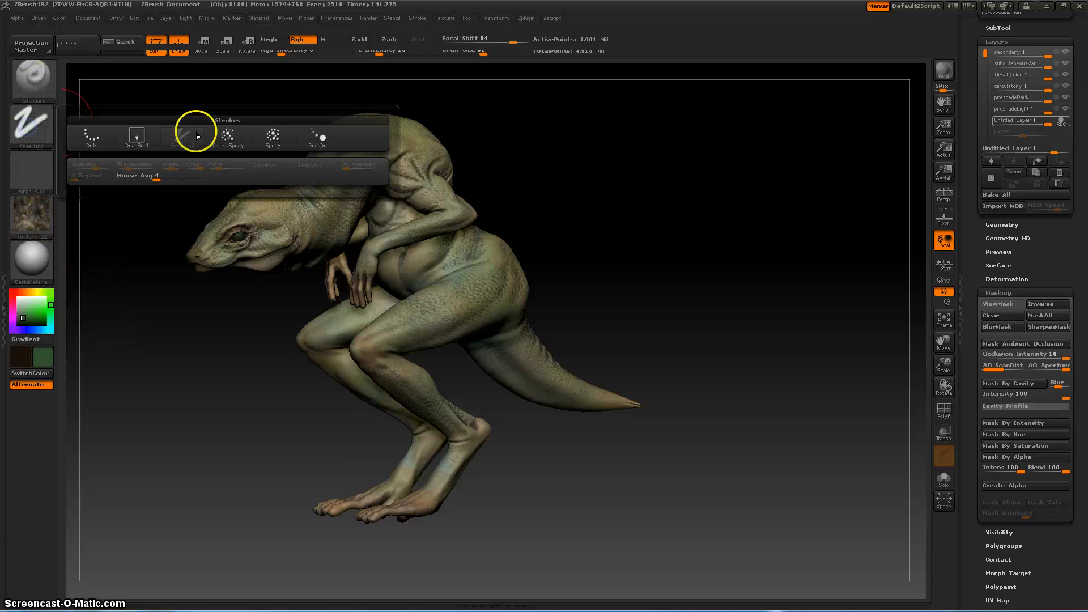
pyautogui.click(136, 130)
# Step: Raise the brush's RGB Intensity and stamp the texture over the creature's hip, thigh, tail base and lower leg
pyautogui.moveTo(661, 269); pyautogui.dragTo(640, 272)
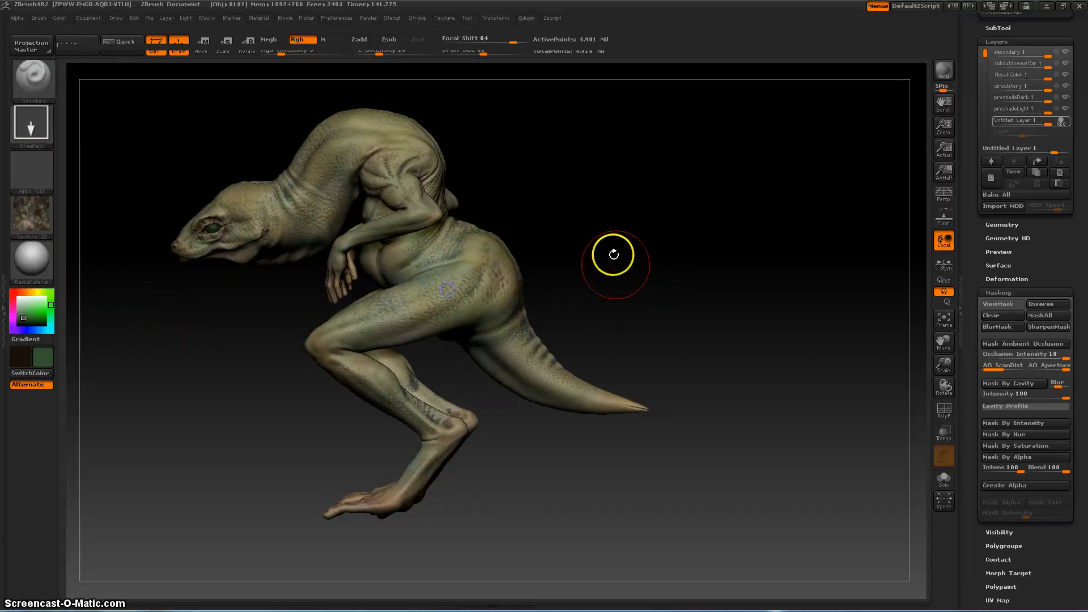
pyautogui.moveTo(578, 262); pyautogui.dragTo(496, 250)
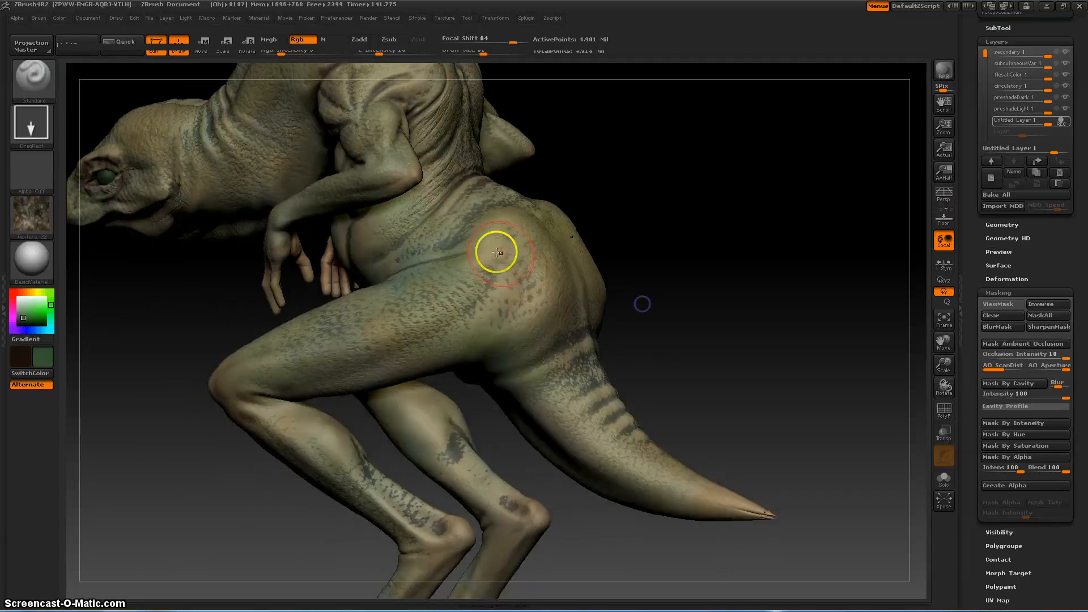
pyautogui.press('space')
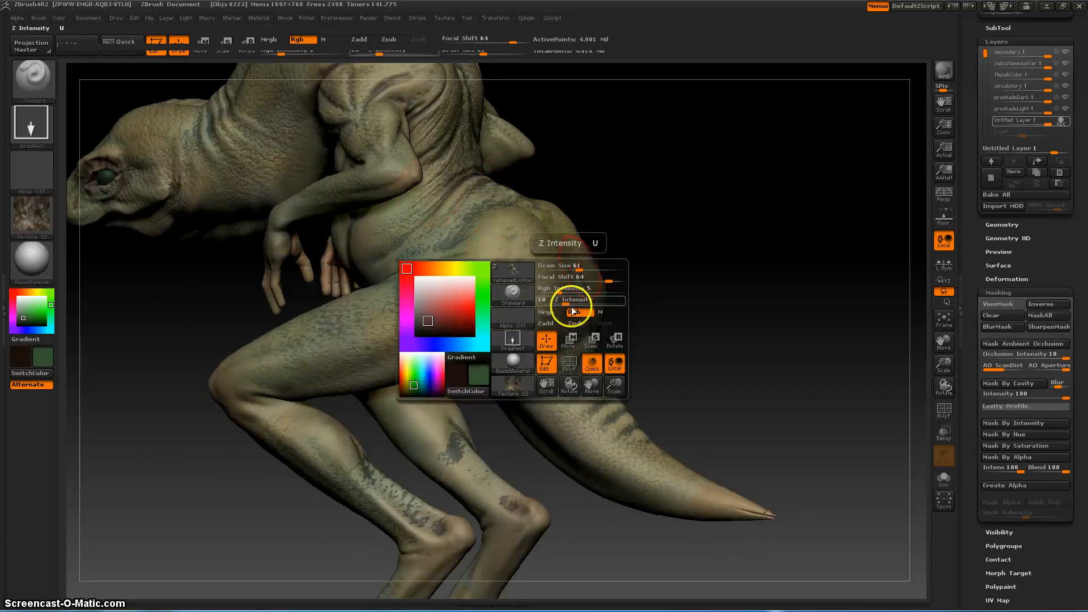
pyautogui.moveTo(560, 298); pyautogui.dragTo(566, 297)
pyautogui.moveTo(560, 292); pyautogui.dragTo(596, 293)
pyautogui.moveTo(521, 281); pyautogui.dragTo(568, 294)
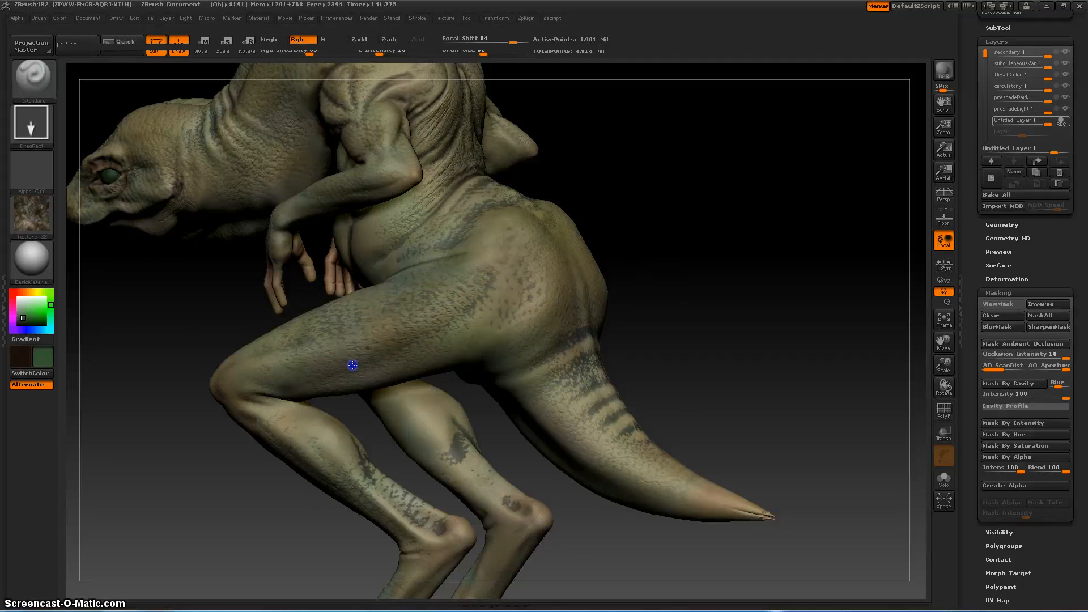
pyautogui.moveTo(548, 358); pyautogui.dragTo(561, 388)
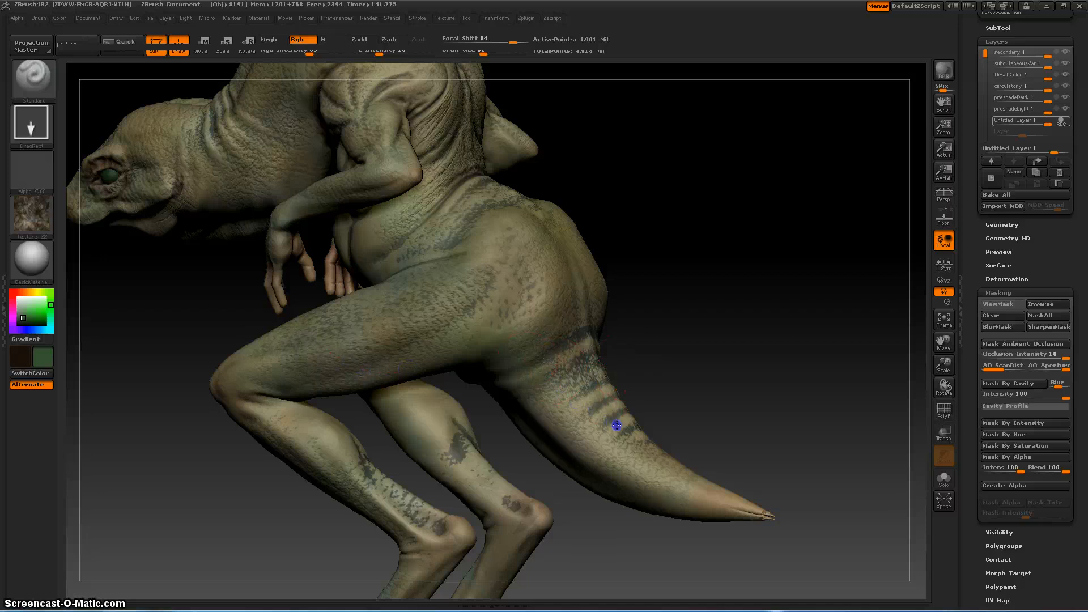
pyautogui.moveTo(433, 426); pyautogui.dragTo(465, 458)
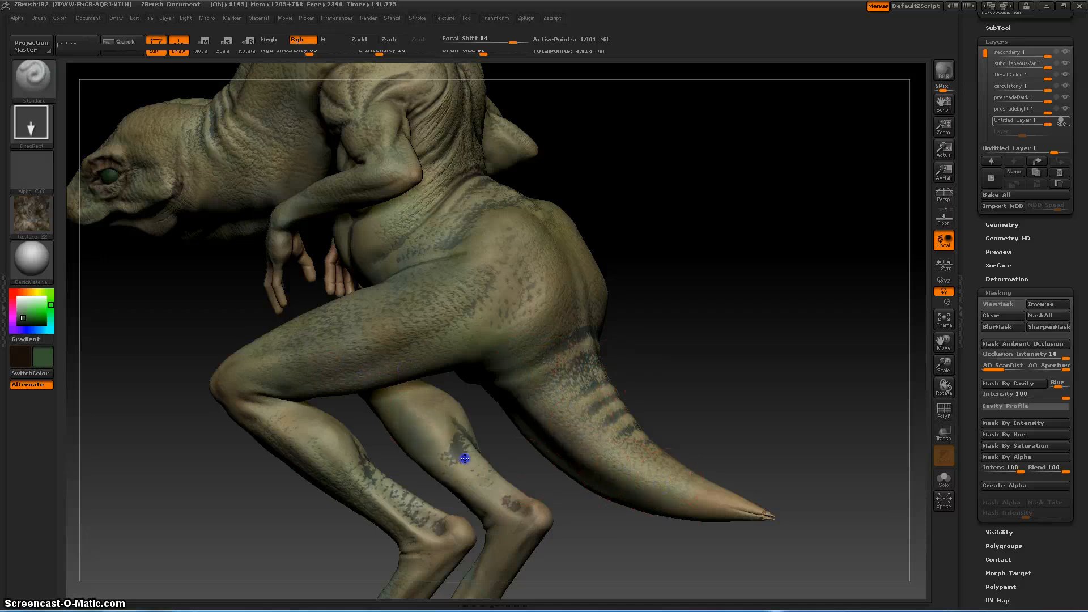